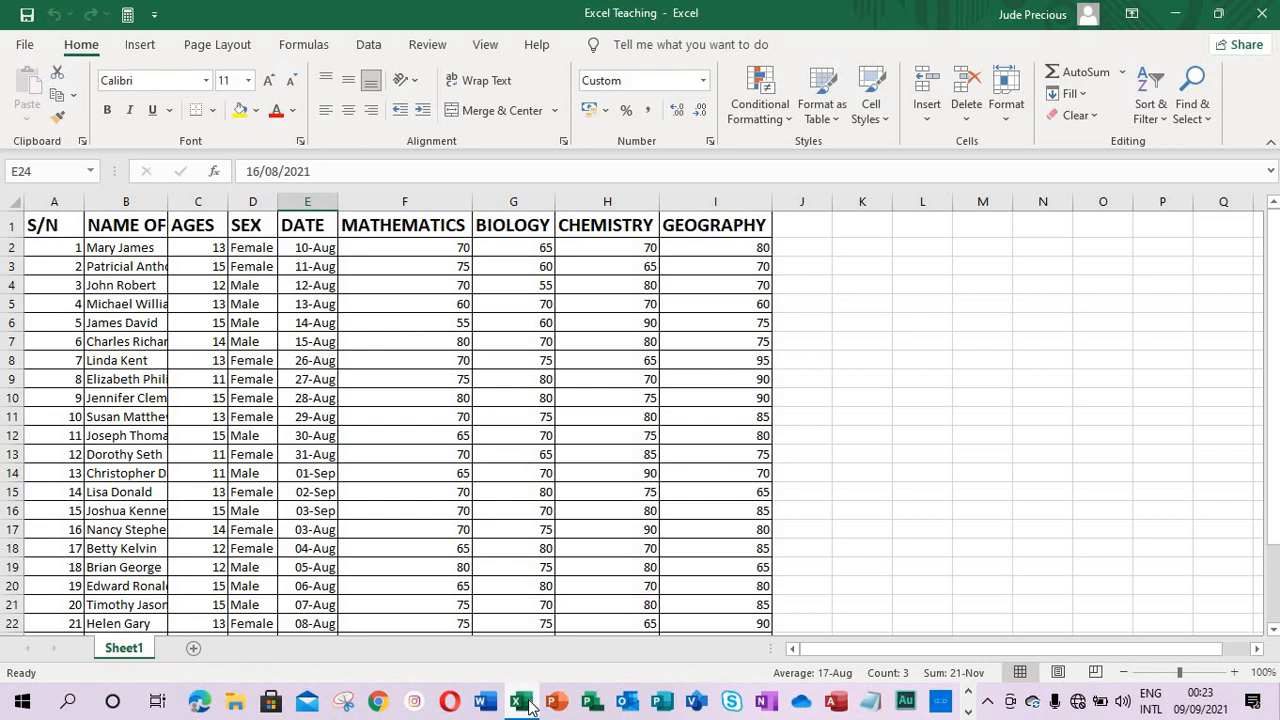
# Step: Highlight the Mathematics scores in F2:F26 greater than 70 with Green Fill with Dark Green Text
pyautogui.click(417, 251)
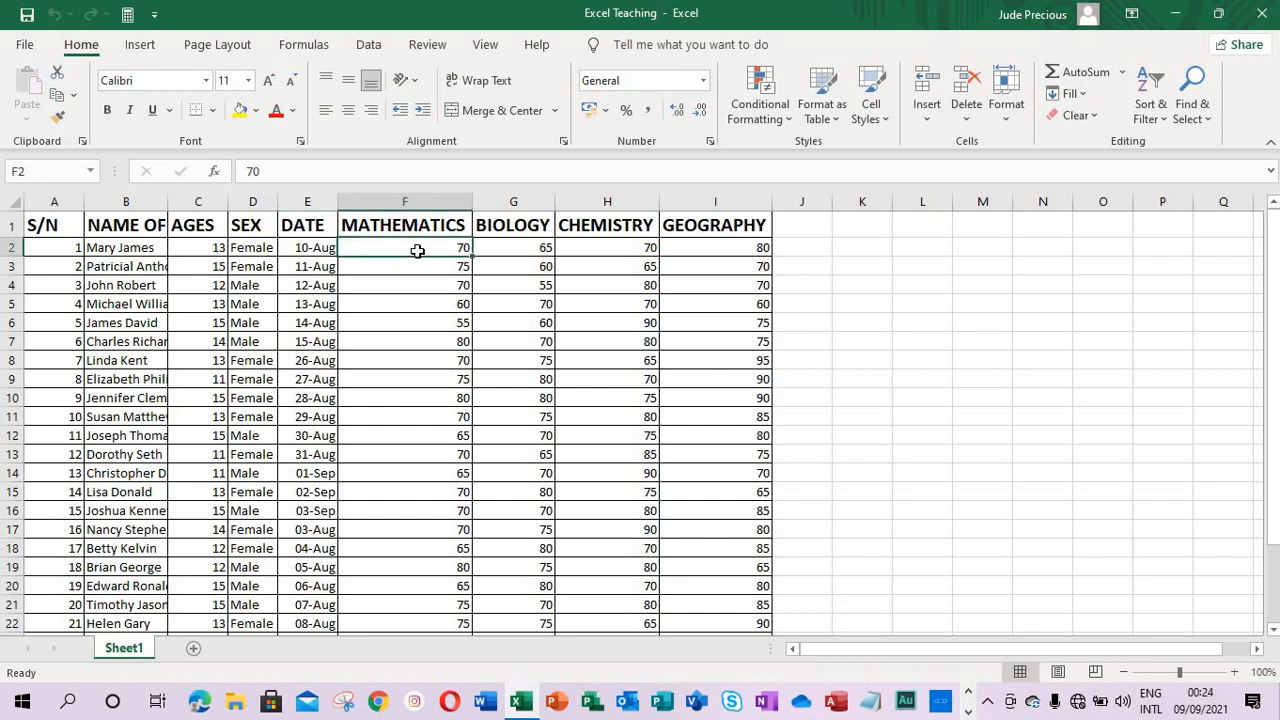
pyautogui.hotkey('ctrl', 'shift', 'Down')
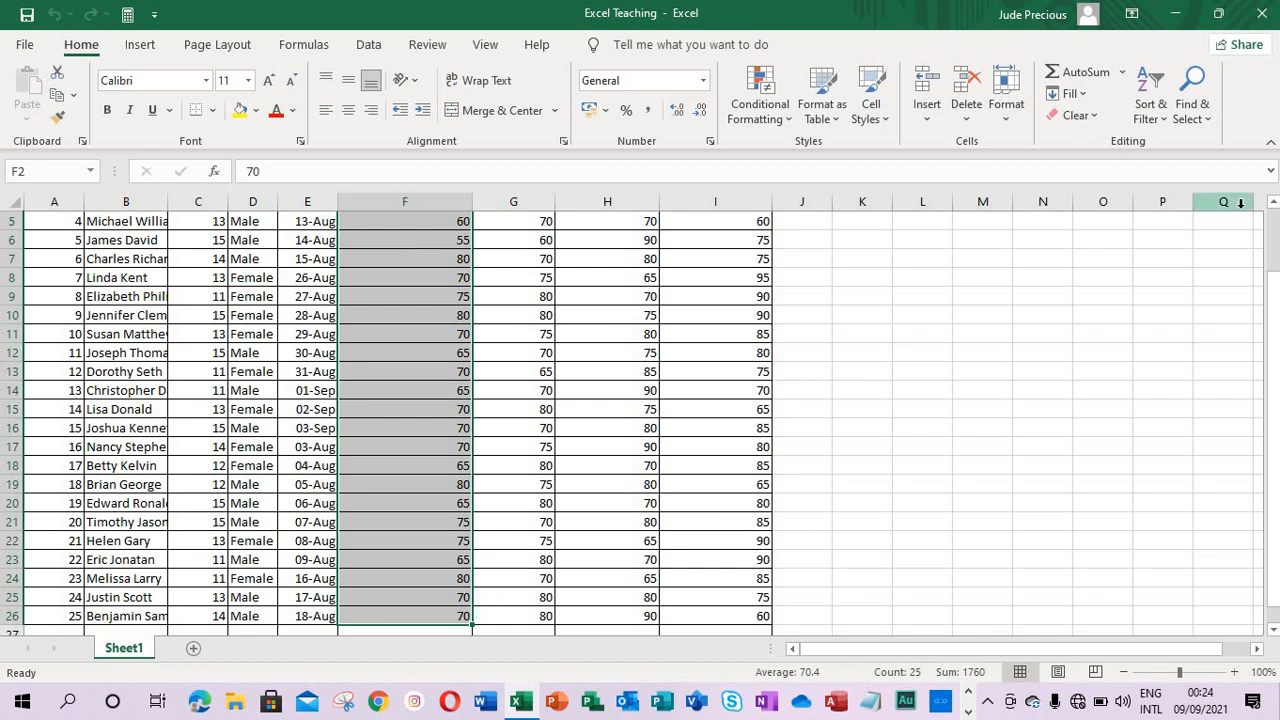
pyautogui.click(1273, 228)
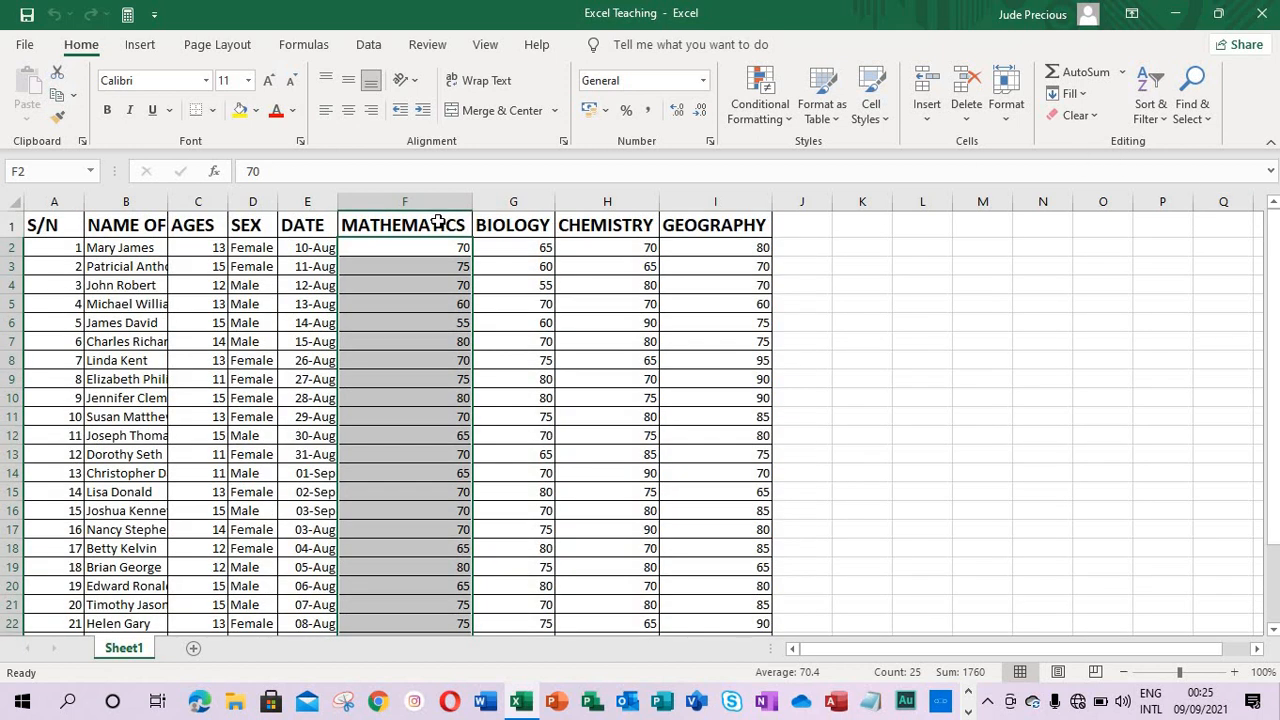
pyautogui.click(790, 120)
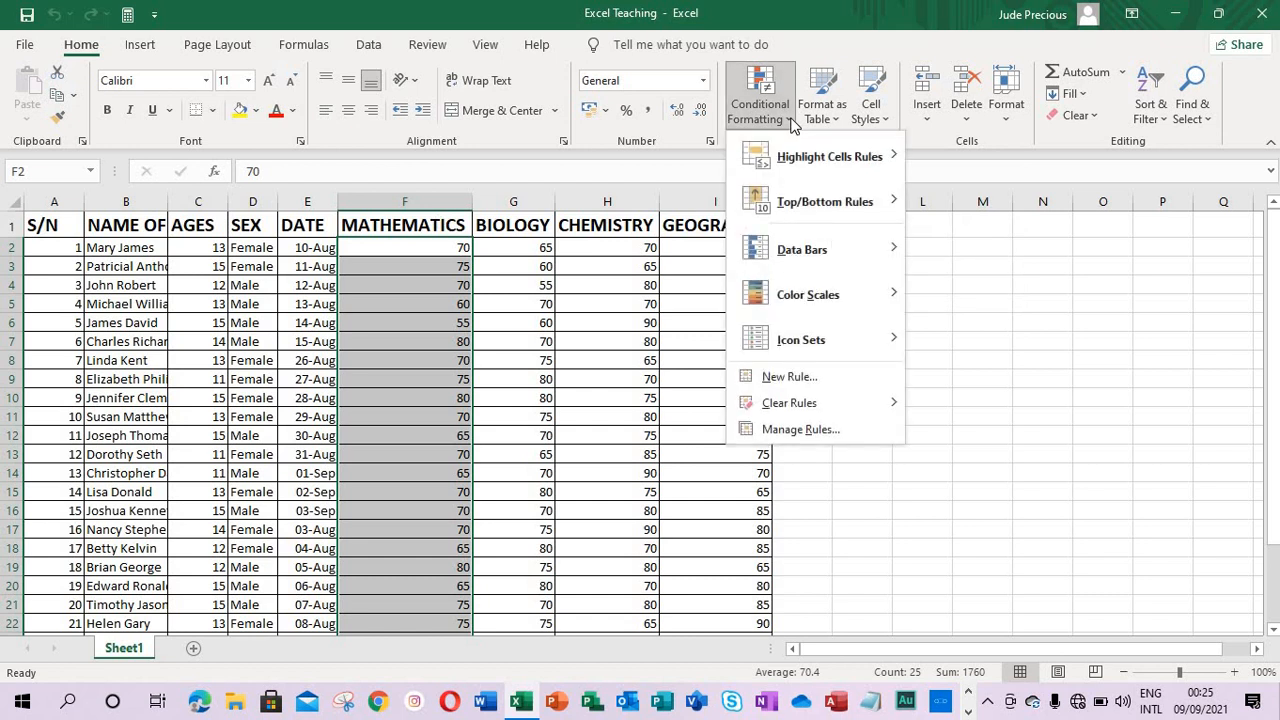
pyautogui.moveTo(826, 162)
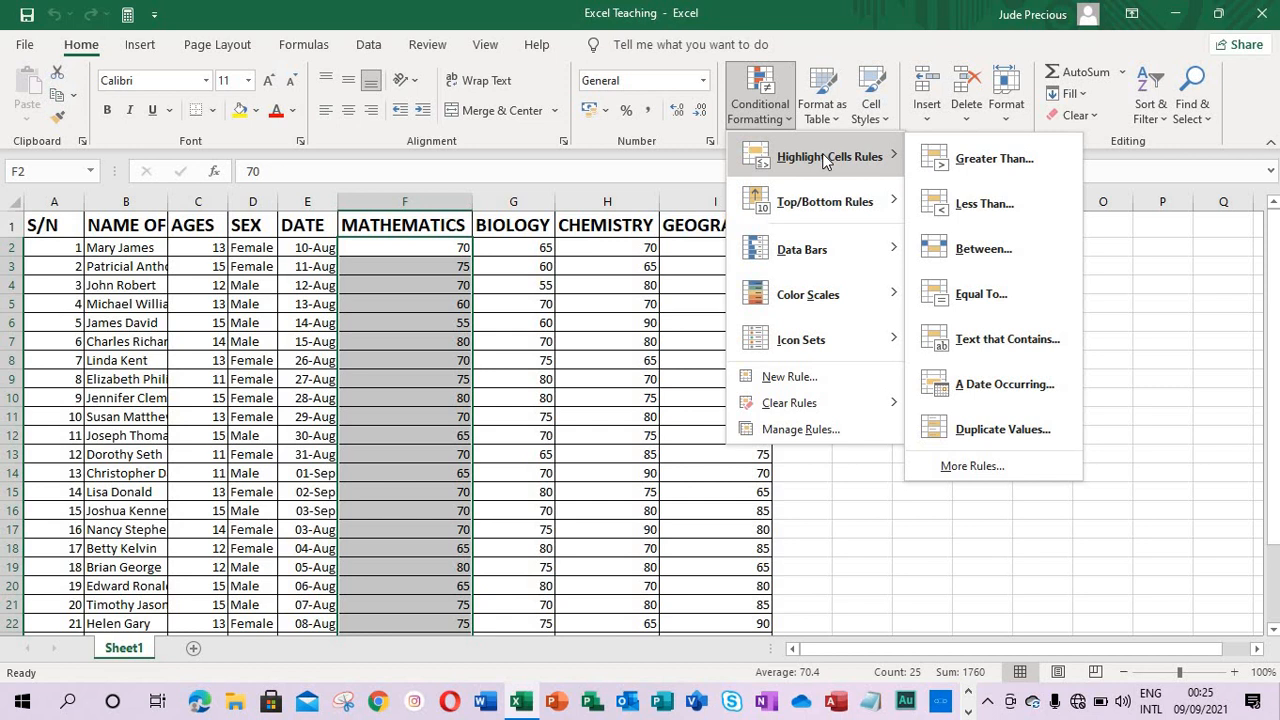
pyautogui.click(953, 165)
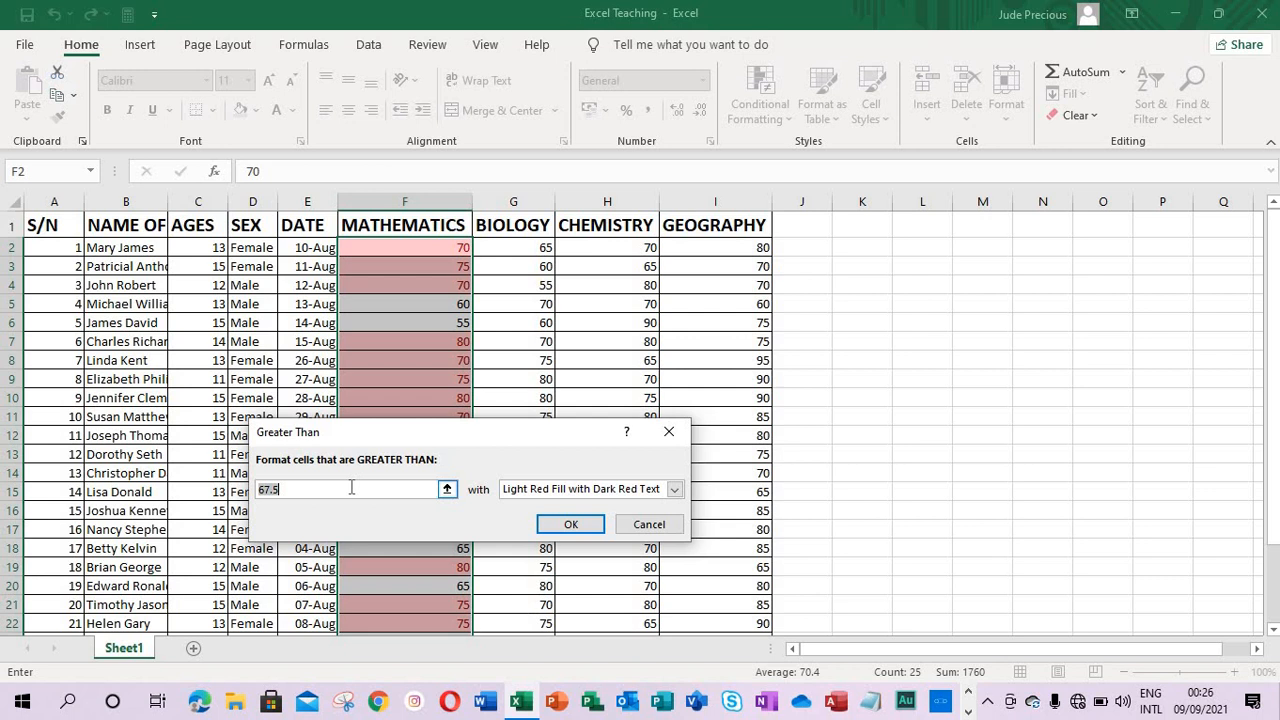
pyautogui.scroll(-2, 351, 487)
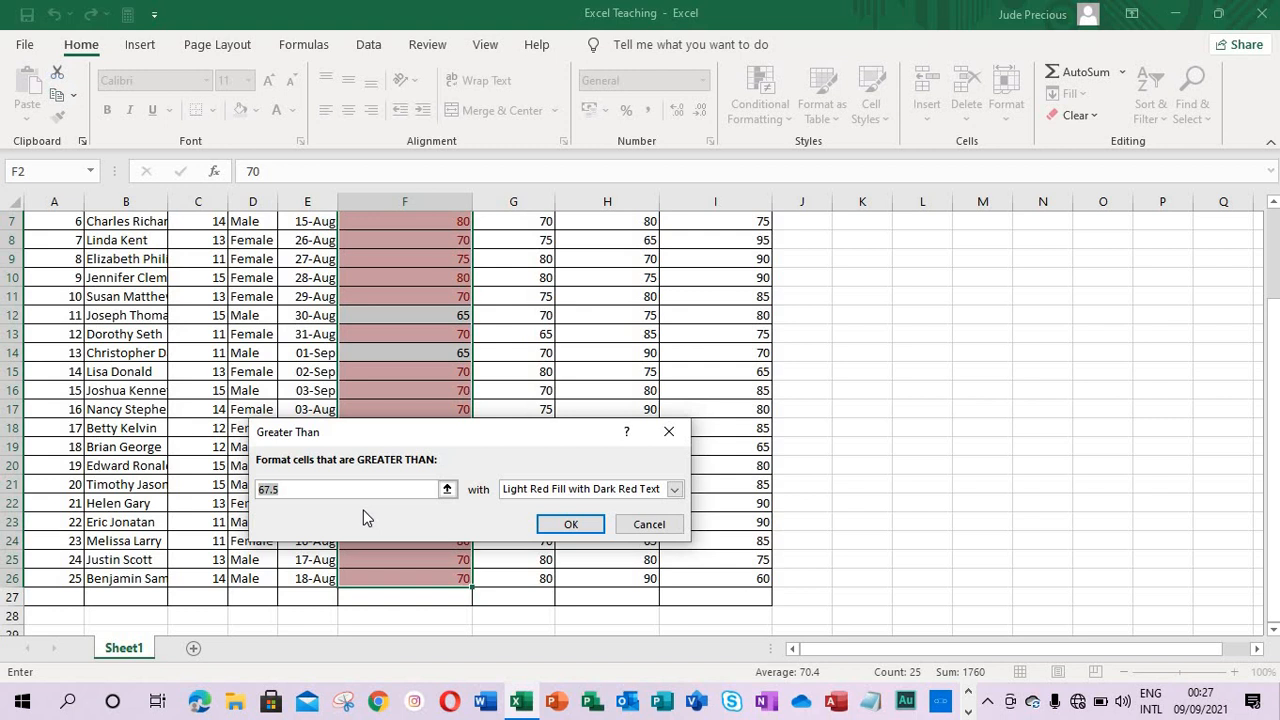
pyautogui.write('70')
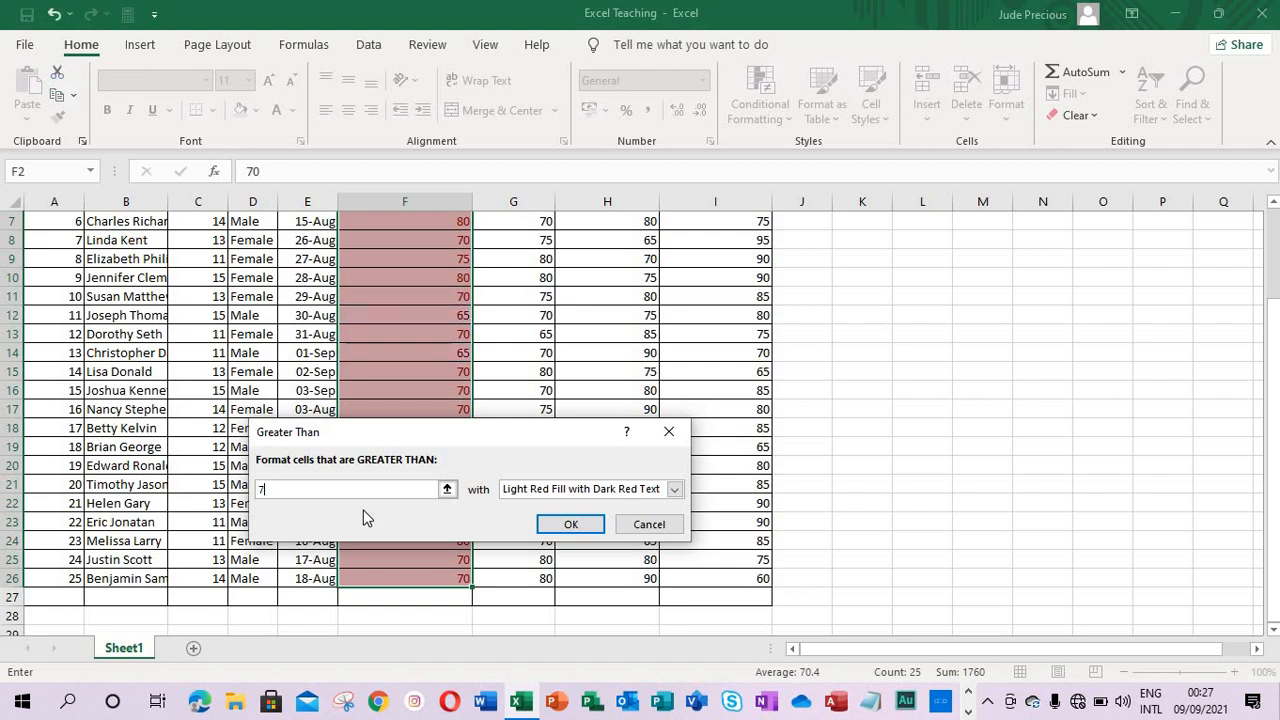
pyautogui.click(674, 489)
pyautogui.click(584, 531)
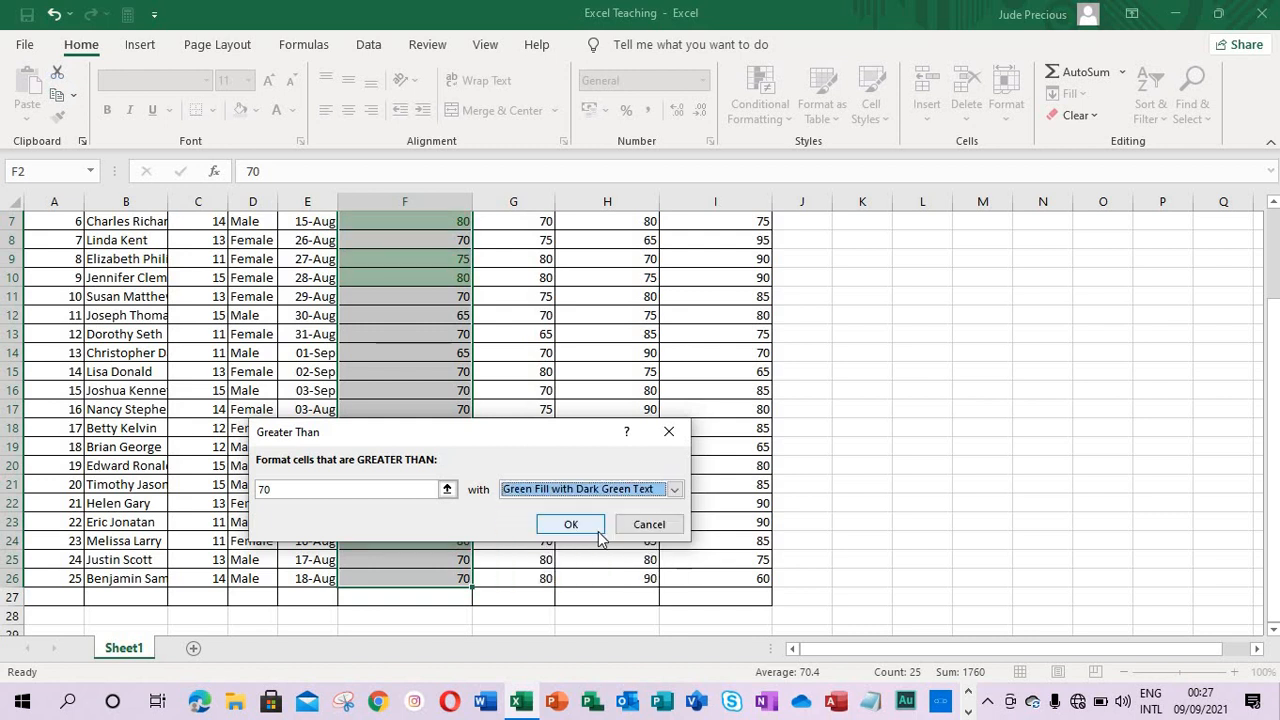
pyautogui.click(571, 525)
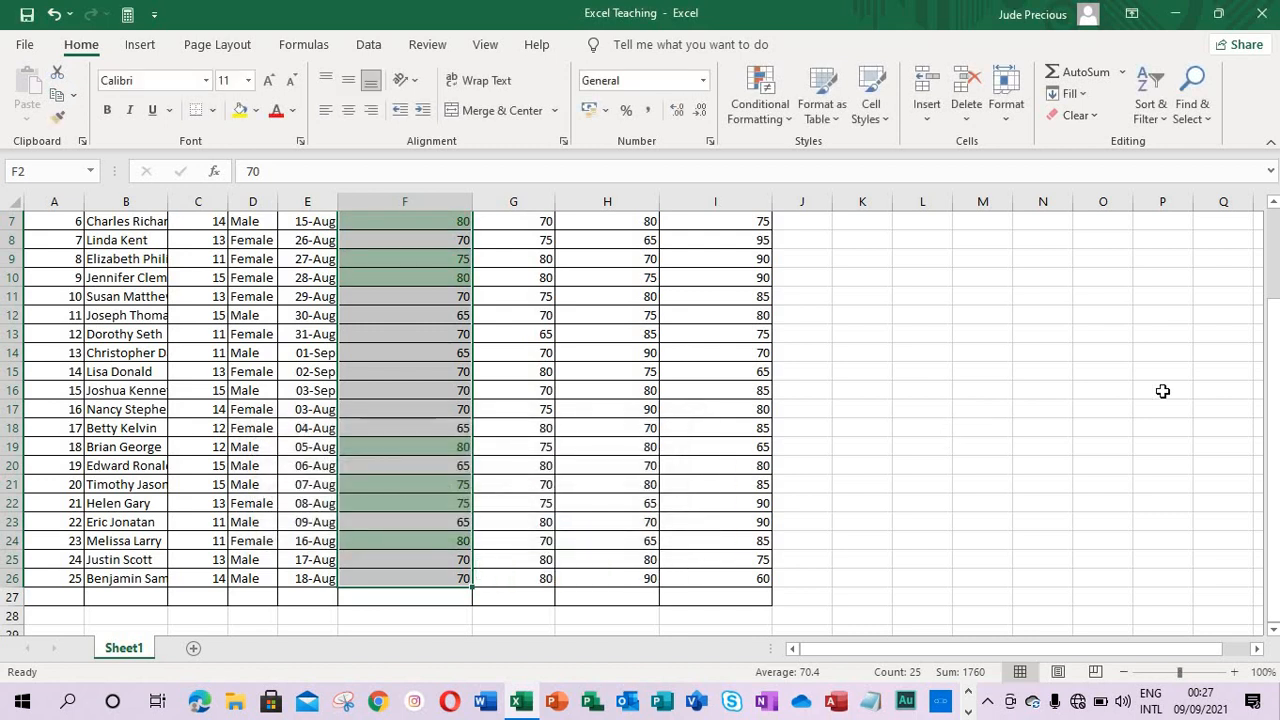
pyautogui.scroll(2, 434, 380)
pyautogui.click(434, 380)
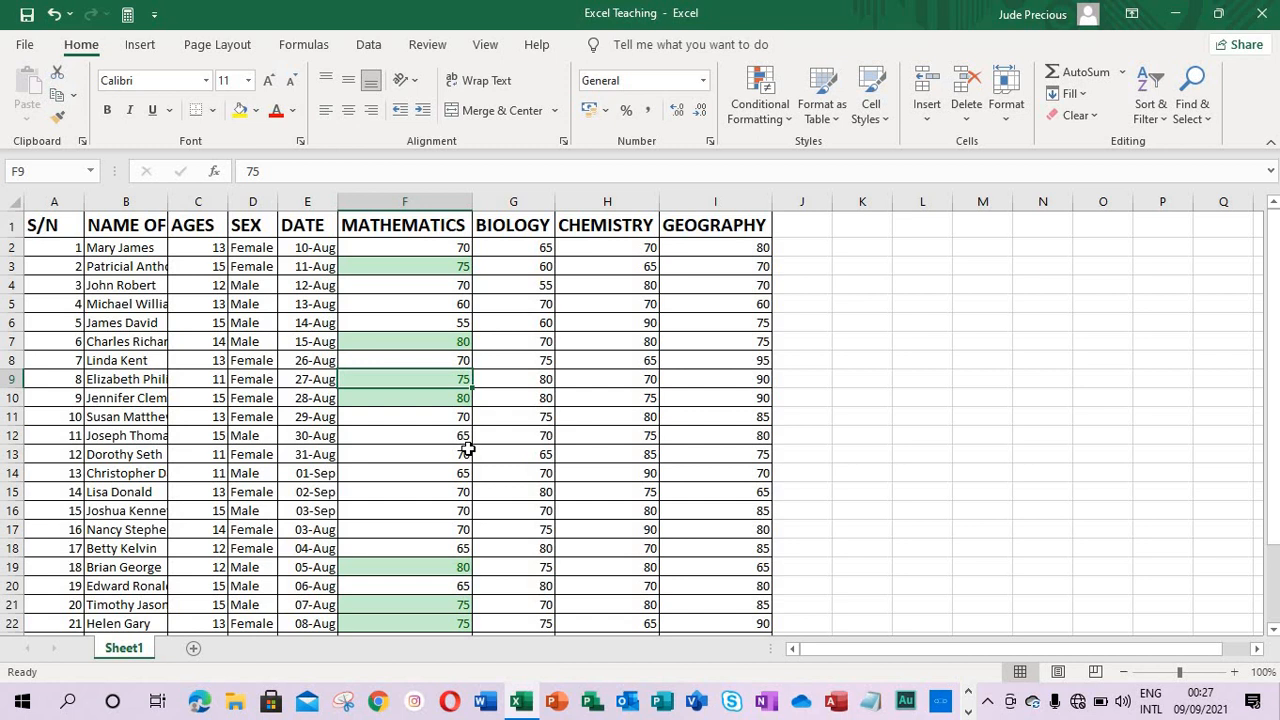
# Step: Add a Less Than rule to the Mathematics scores that formats values below 65 with Light Red Fill with Dark Red Text
pyautogui.click(426, 286)
pyautogui.hotkey('ctrl', 'space')
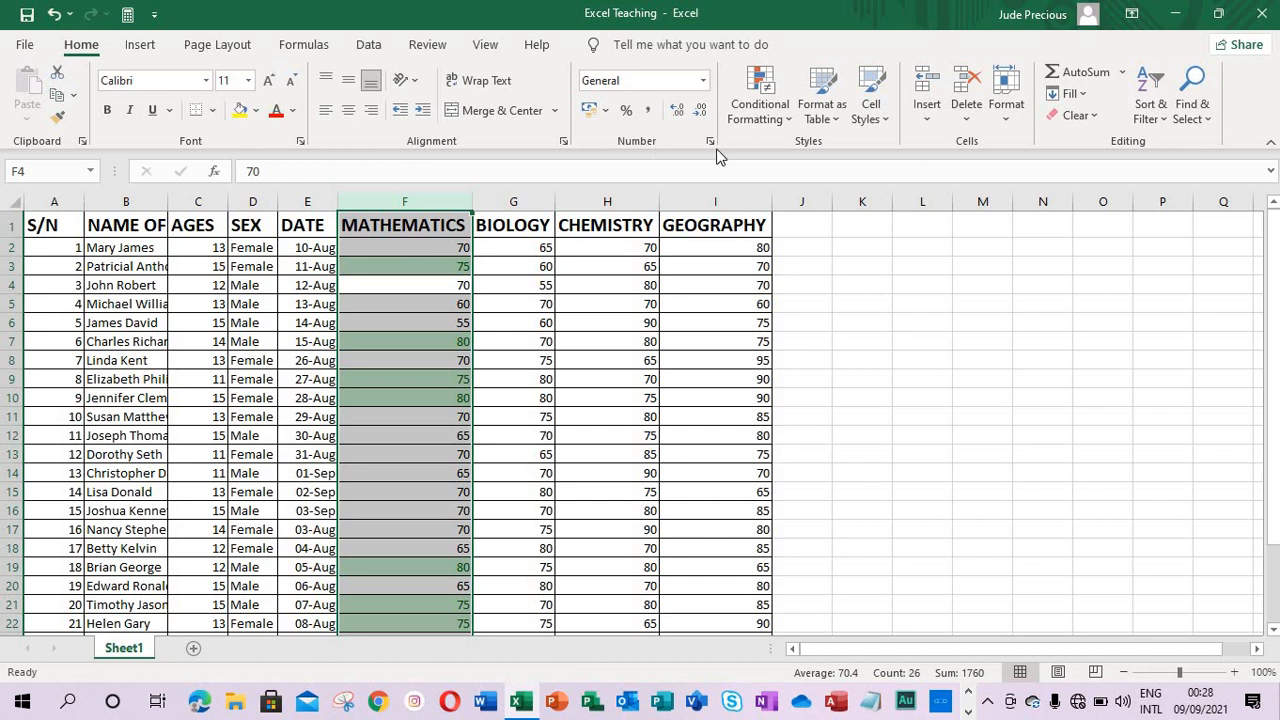
pyautogui.click(785, 120)
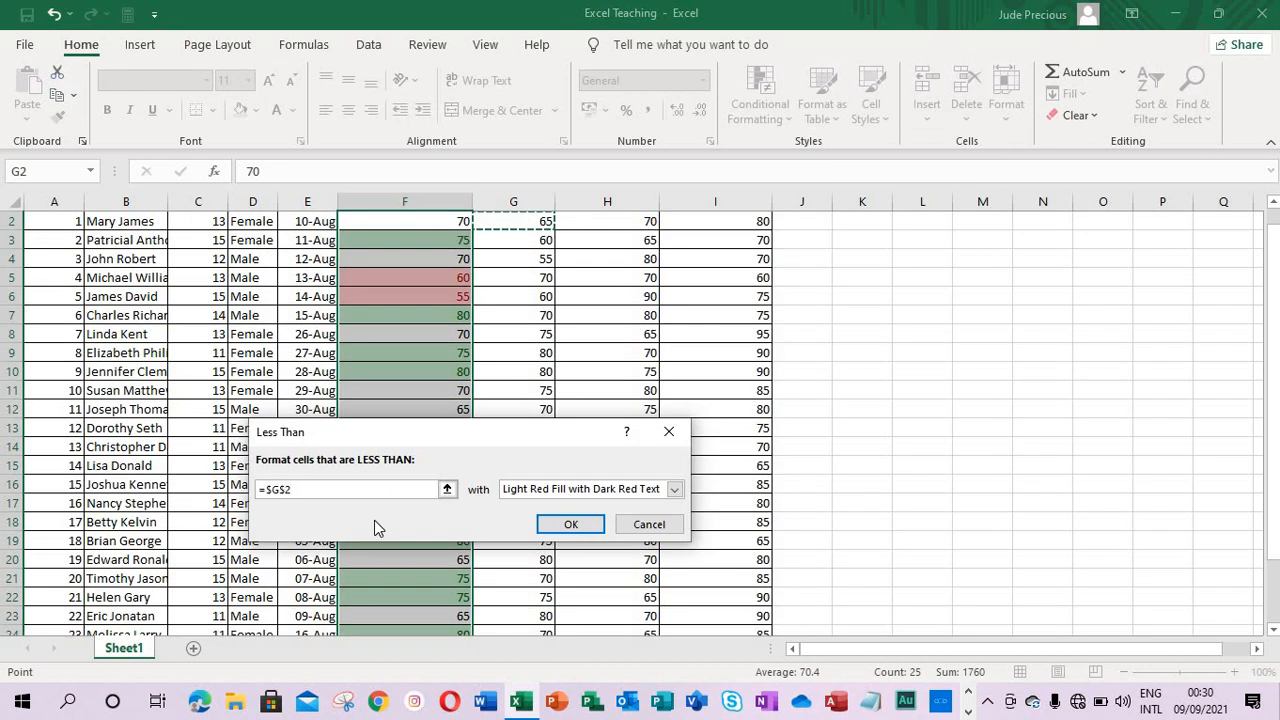
pyautogui.press('BackSpace')
pyautogui.press('BackSpace')
pyautogui.press('BackSpace')
pyautogui.press('BackSpace')
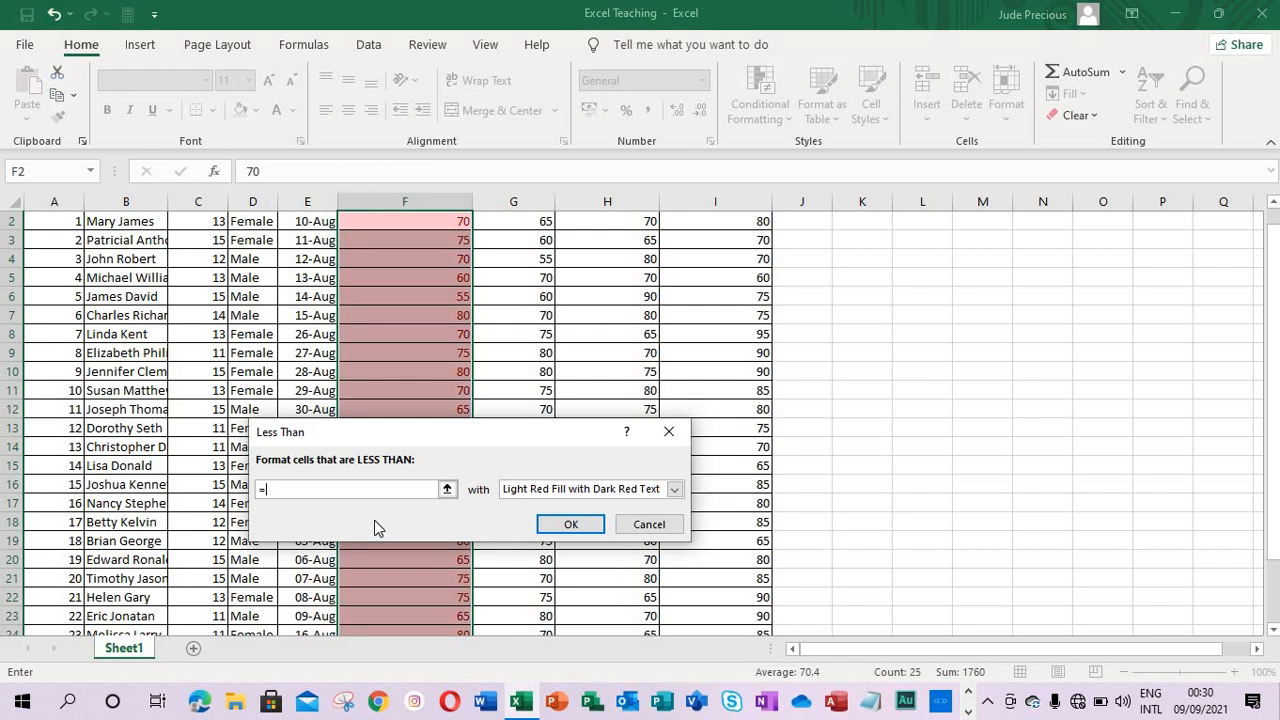
pyautogui.press('BackSpace')
pyautogui.write('65')
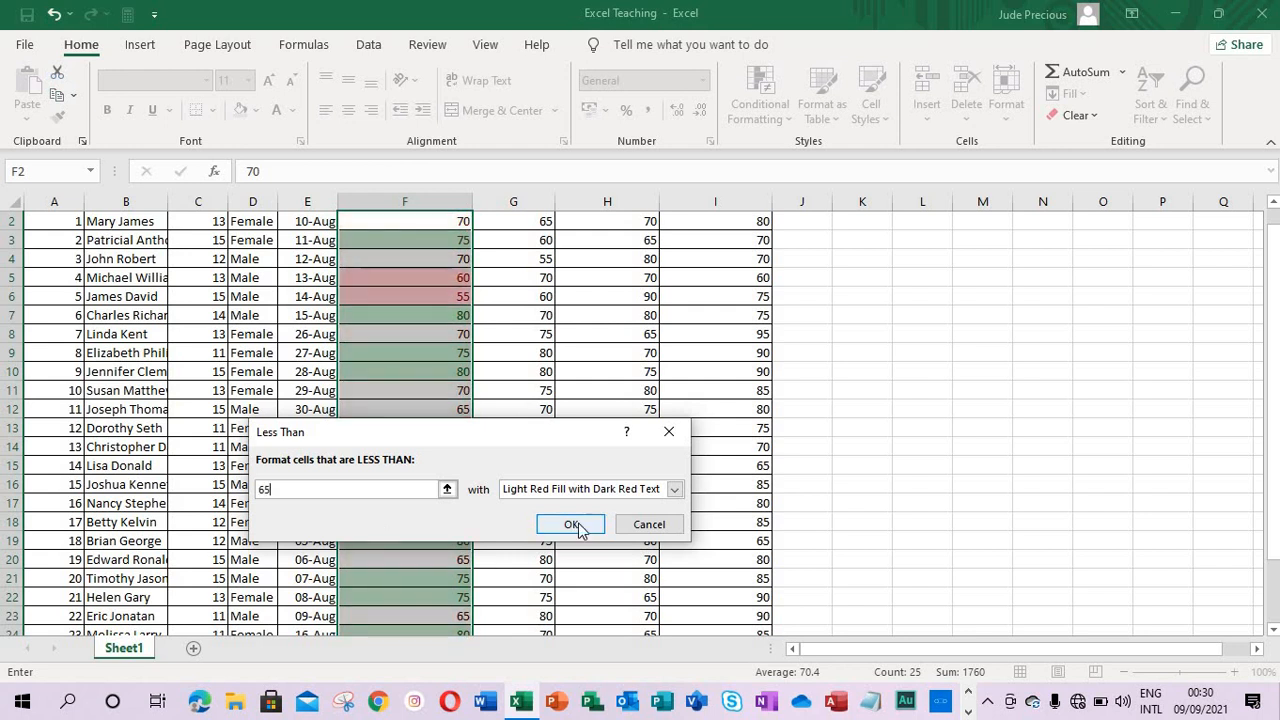
pyautogui.click(570, 524)
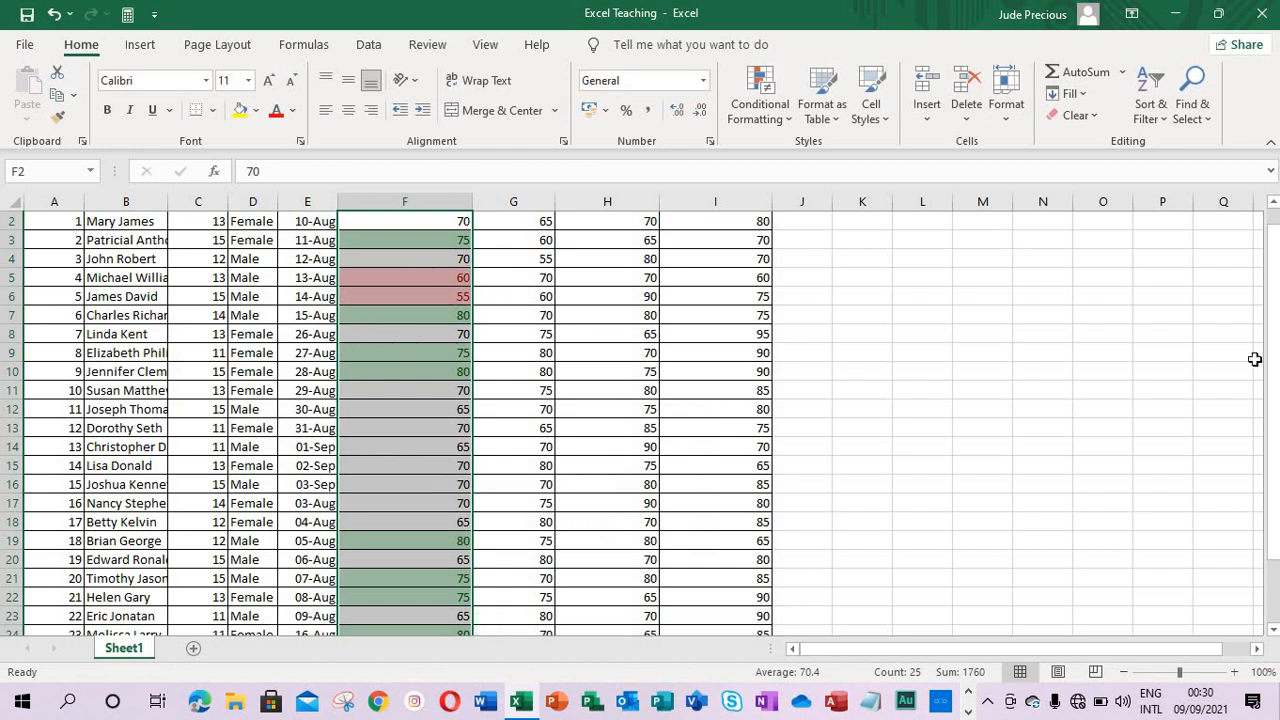
pyautogui.scroll(1, 457, 343)
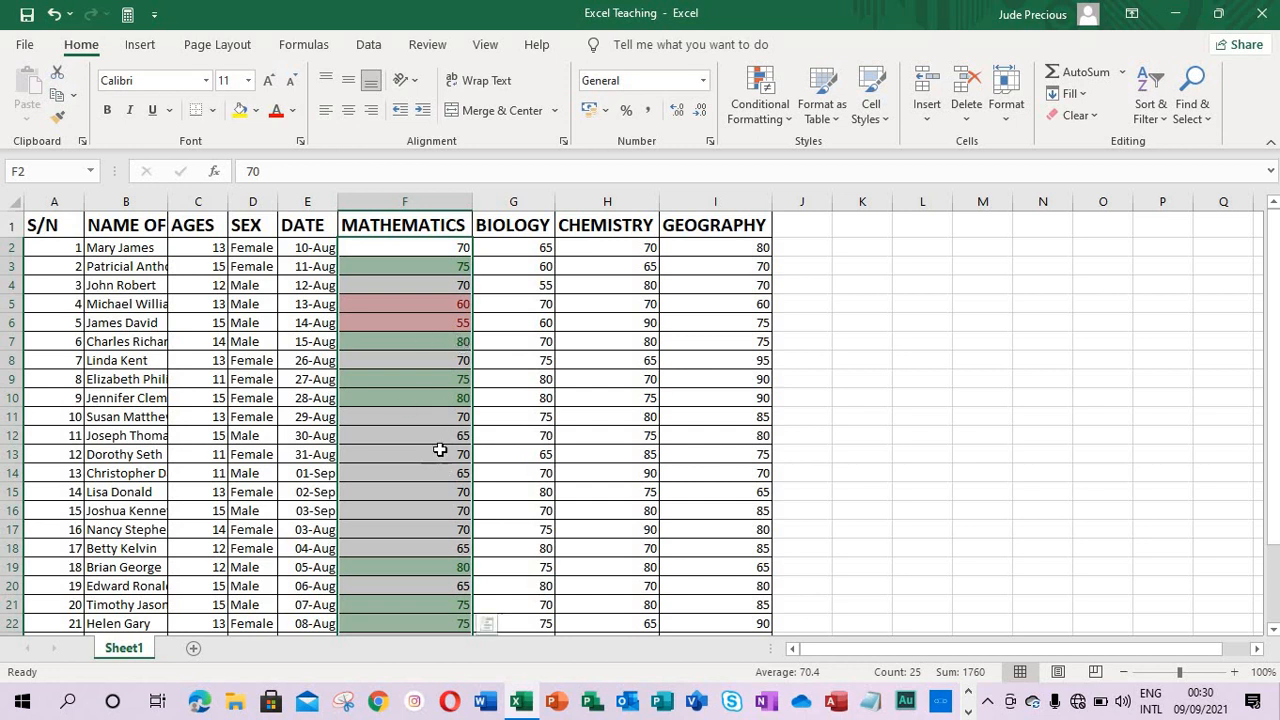
# Step: Add a Between rule to the Mathematics scores that formats values from 61 to 74 with Yellow Fill with Dark Yellow Text
pyautogui.click(790, 118)
pyautogui.moveTo(835, 164)
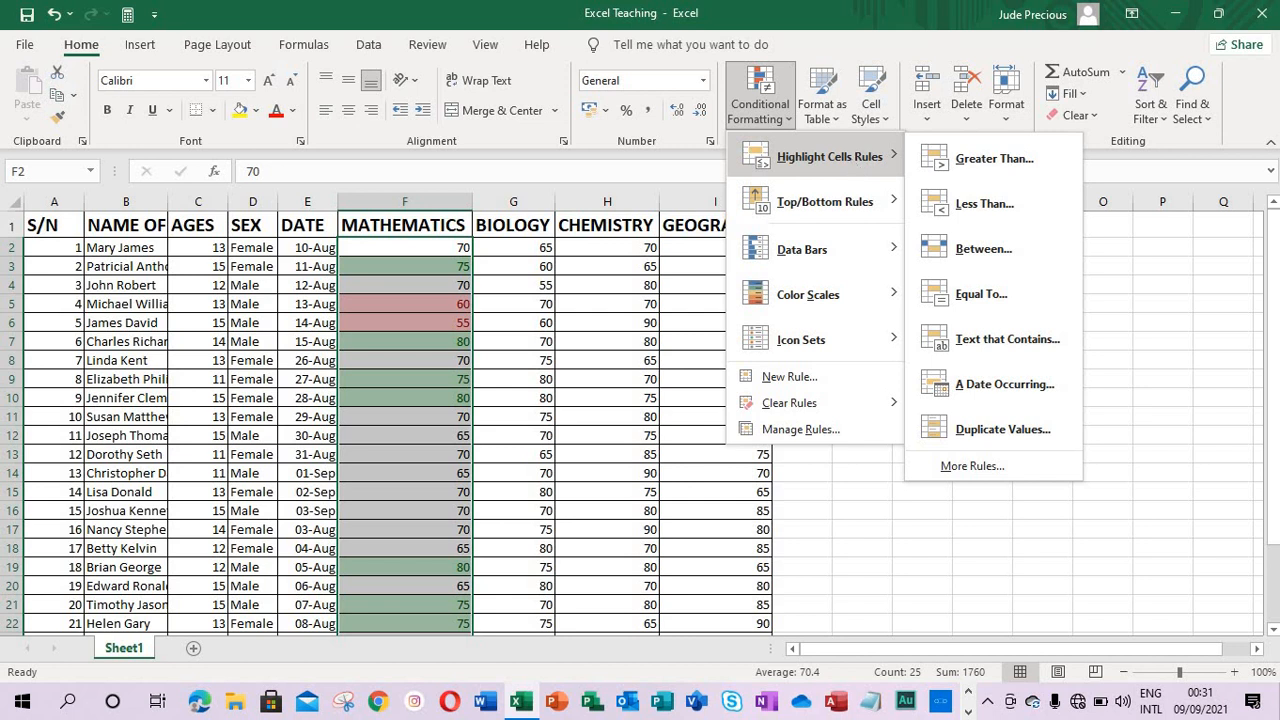
pyautogui.click(969, 248)
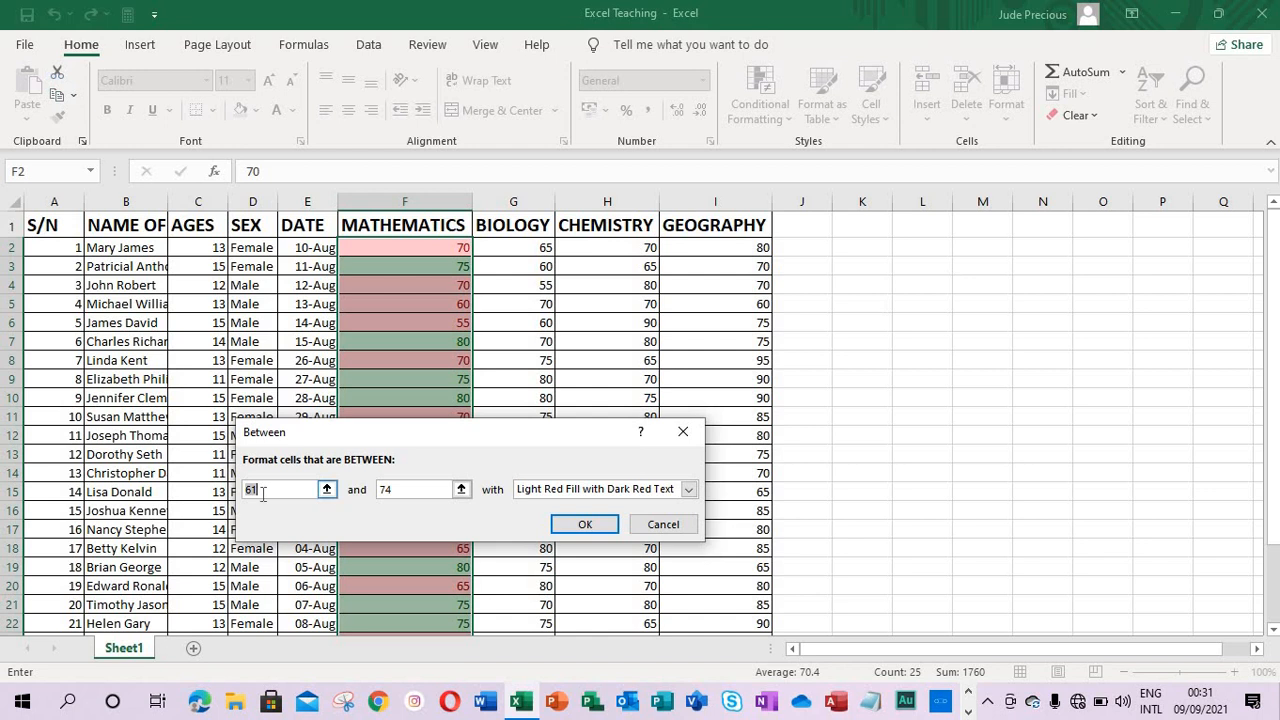
pyautogui.click(688, 489)
pyautogui.click(666, 523)
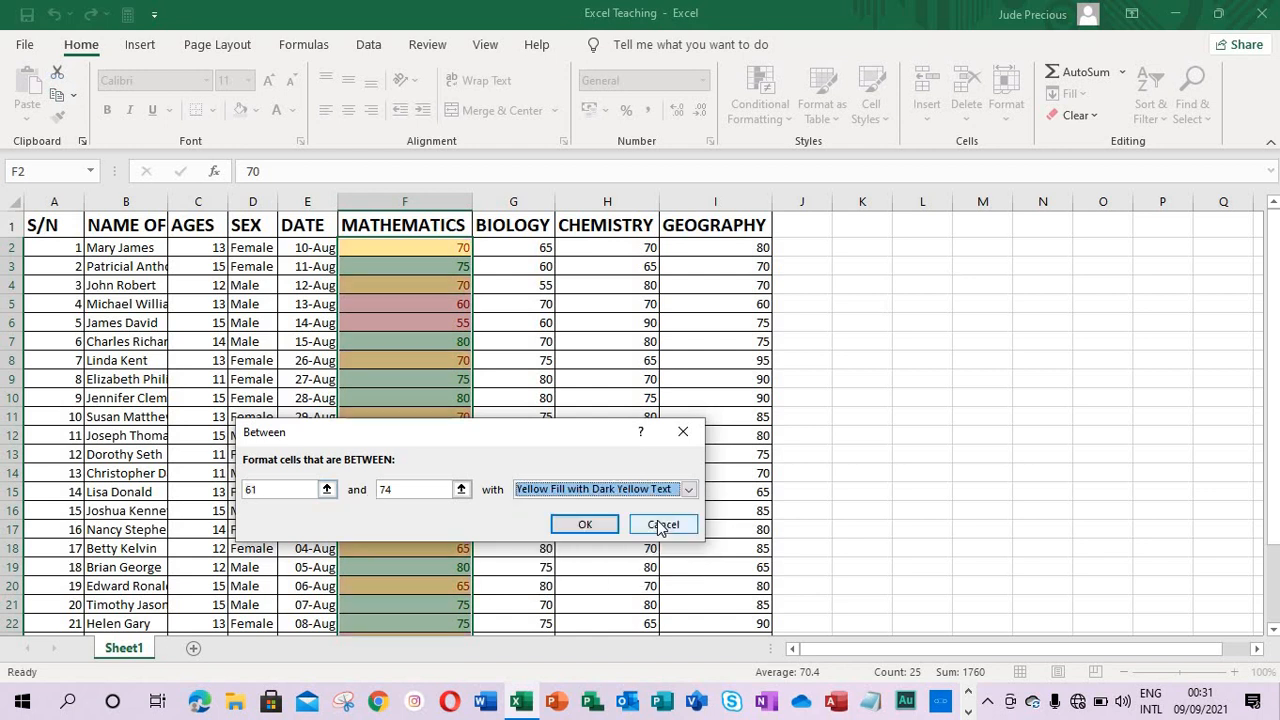
pyautogui.click(586, 523)
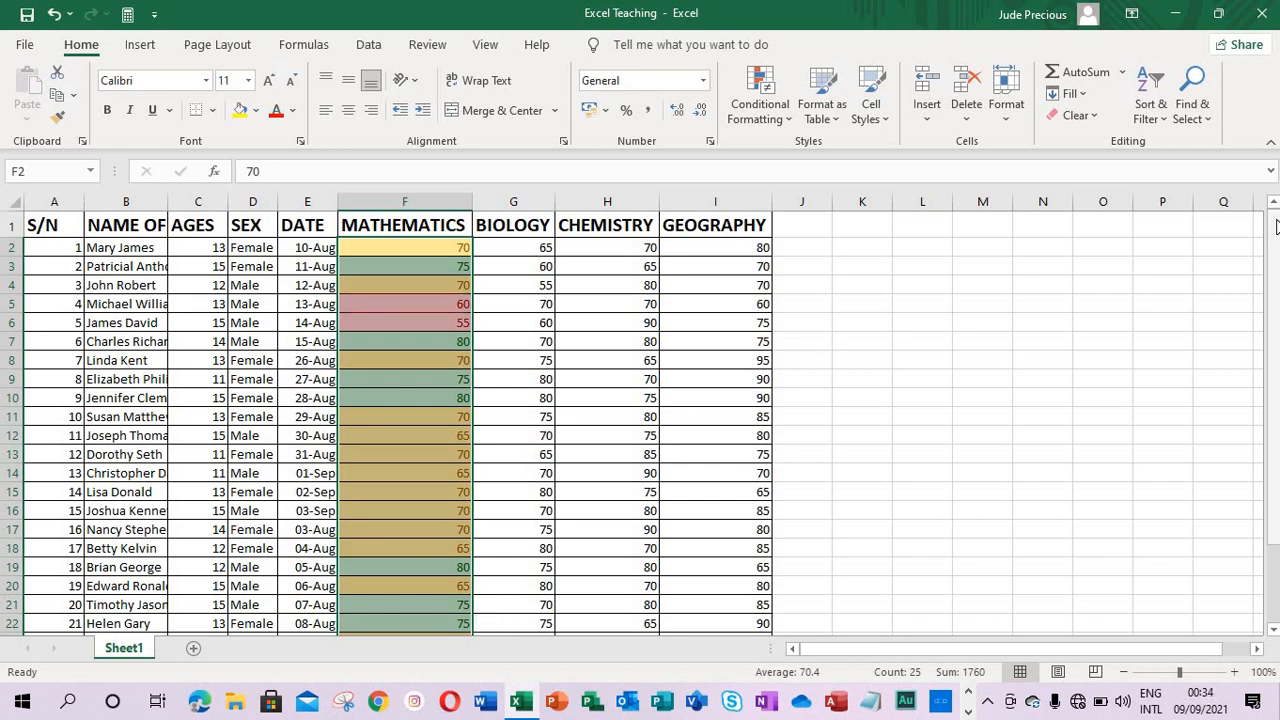
# Step: Highlight the ages in C2:C26 equal to 15 with Light Red Fill with Dark Red Text
pyautogui.click(210, 248)
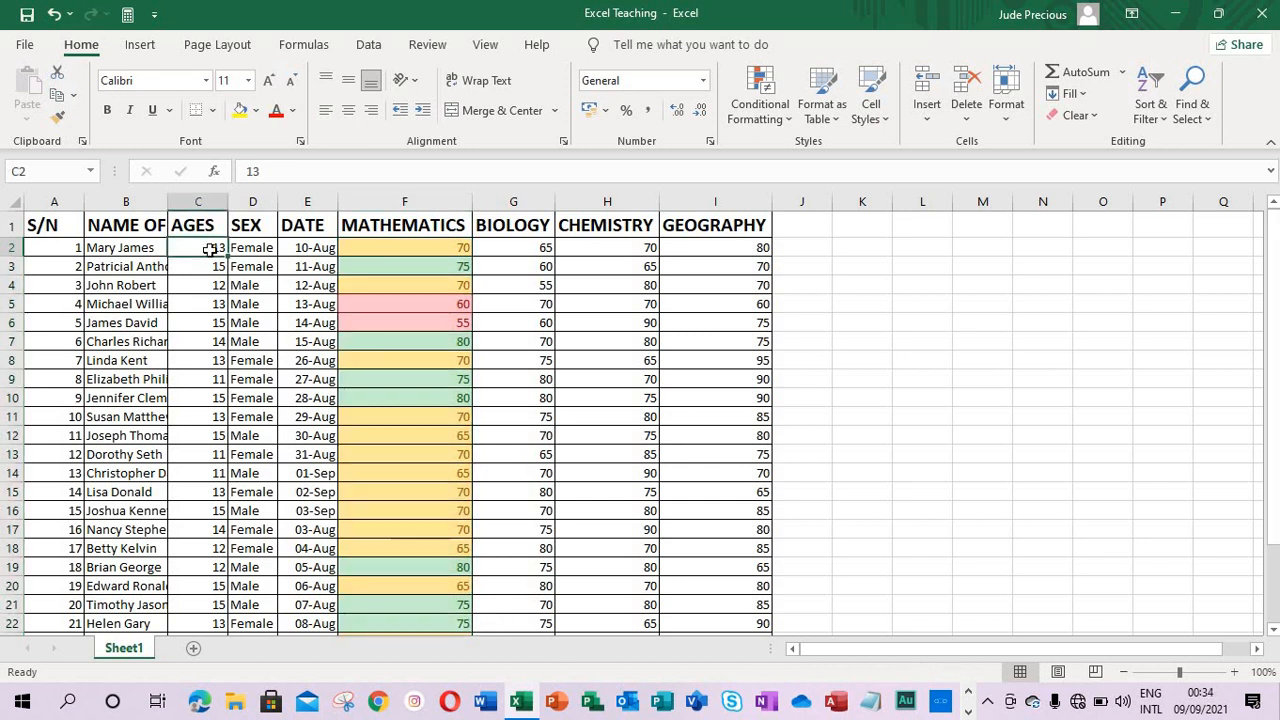
pyautogui.hotkey('shift', 'Down')
pyautogui.hotkey('shift', 'Down')
pyautogui.hotkey('shift', 'Down')
pyautogui.hotkey('shift', 'Down')
pyautogui.hotkey('shift', 'Down')
pyautogui.hotkey('shift', 'Down')
pyautogui.hotkey('shift', 'Down')
pyautogui.hotkey('shift', 'Down')
pyautogui.hotkey('shift', 'Down')
pyautogui.hotkey('shift', 'Down')
pyautogui.hotkey('shift', 'Down')
pyautogui.hotkey('shift', 'Down')
pyautogui.hotkey('shift', 'Down')
pyautogui.hotkey('shift', 'Down')
pyautogui.hotkey('shift', 'Down')
pyautogui.hotkey('shift', 'Down')
pyautogui.hotkey('shift', 'Down')
pyautogui.hotkey('shift', 'Down')
pyautogui.hotkey('shift', 'Down')
pyautogui.hotkey('shift', 'Down')
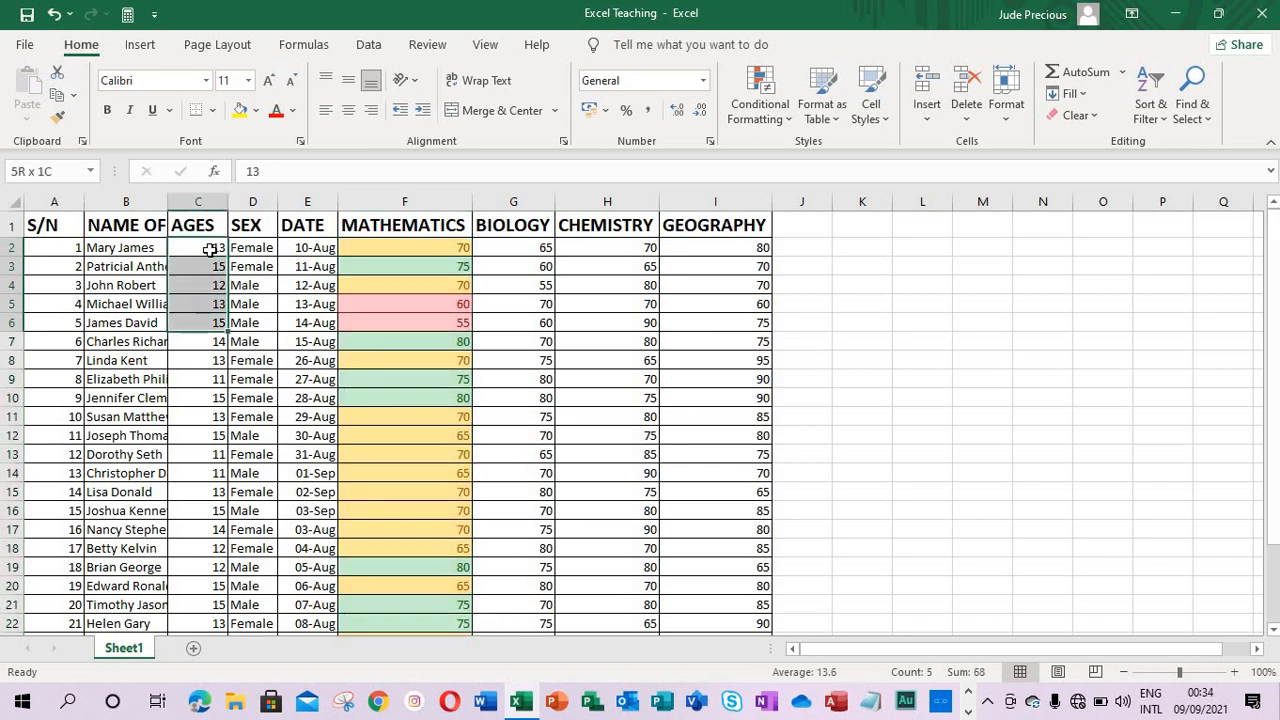
pyautogui.hotkey('shift', 'Down')
pyautogui.hotkey('shift', 'Down')
pyautogui.hotkey('shift', 'Down')
pyautogui.hotkey('shift', 'Down')
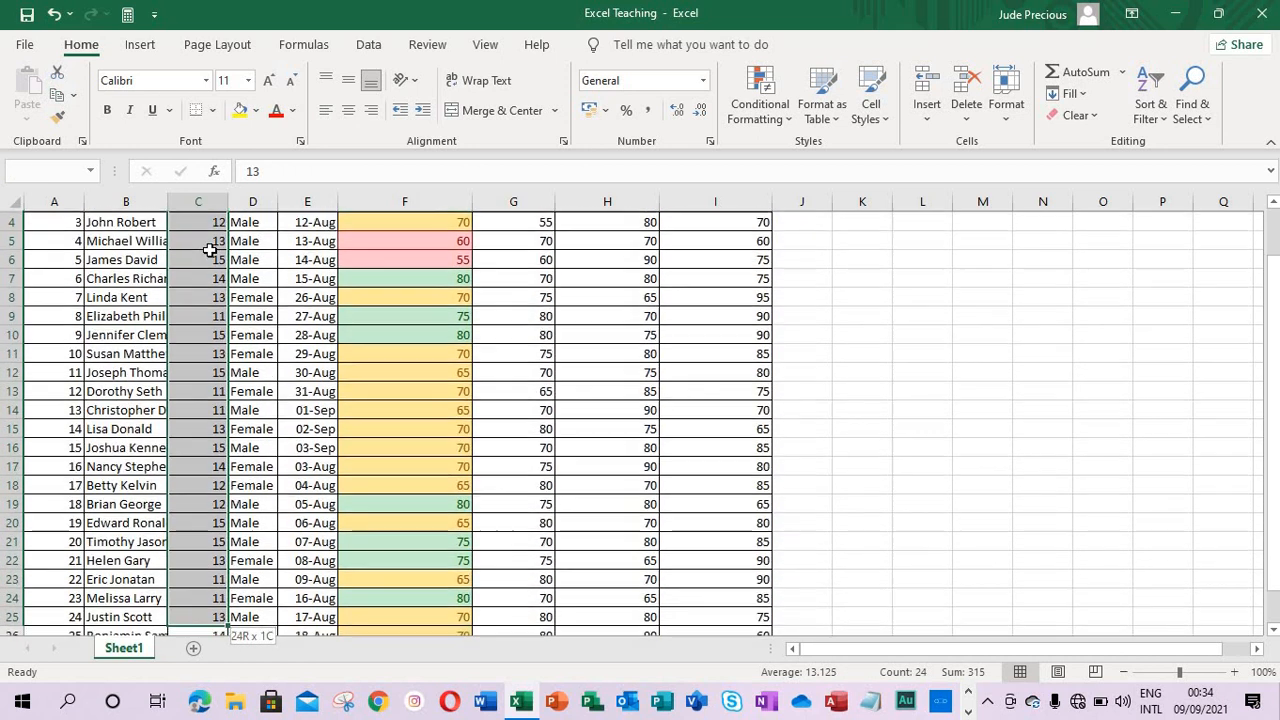
pyautogui.click(760, 112)
pyautogui.moveTo(858, 157)
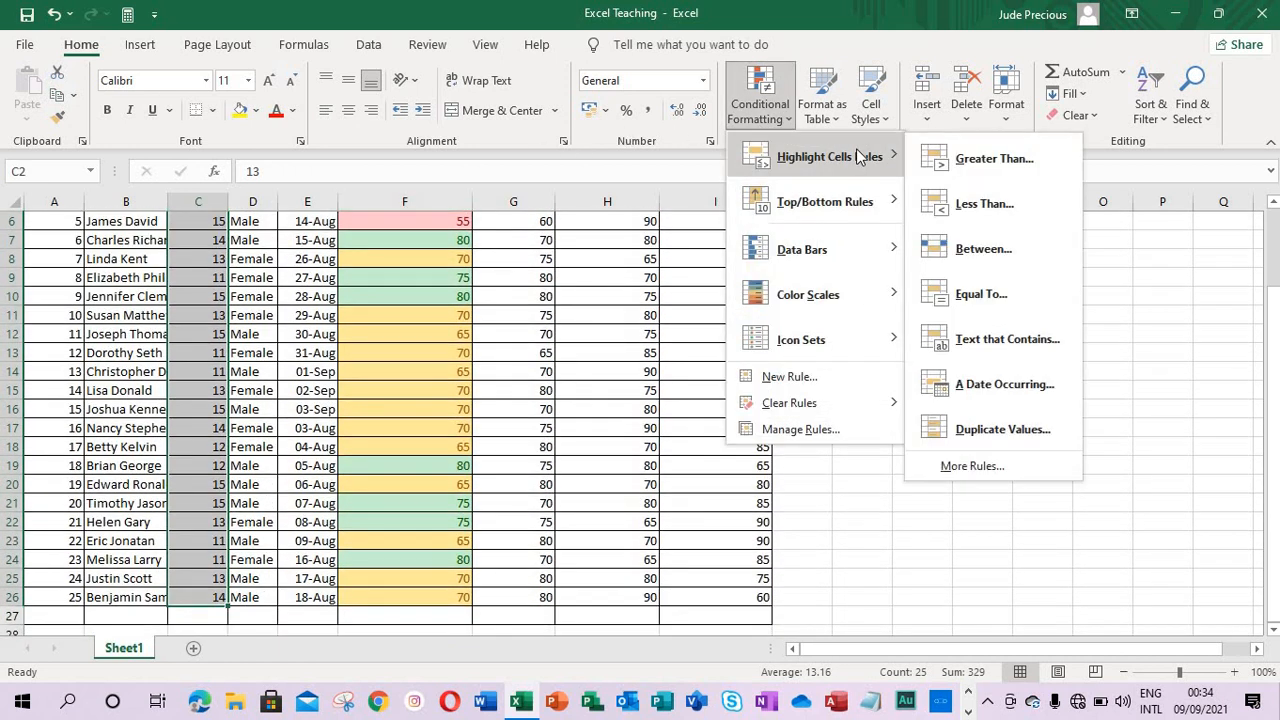
pyautogui.click(980, 294)
pyautogui.write('5')
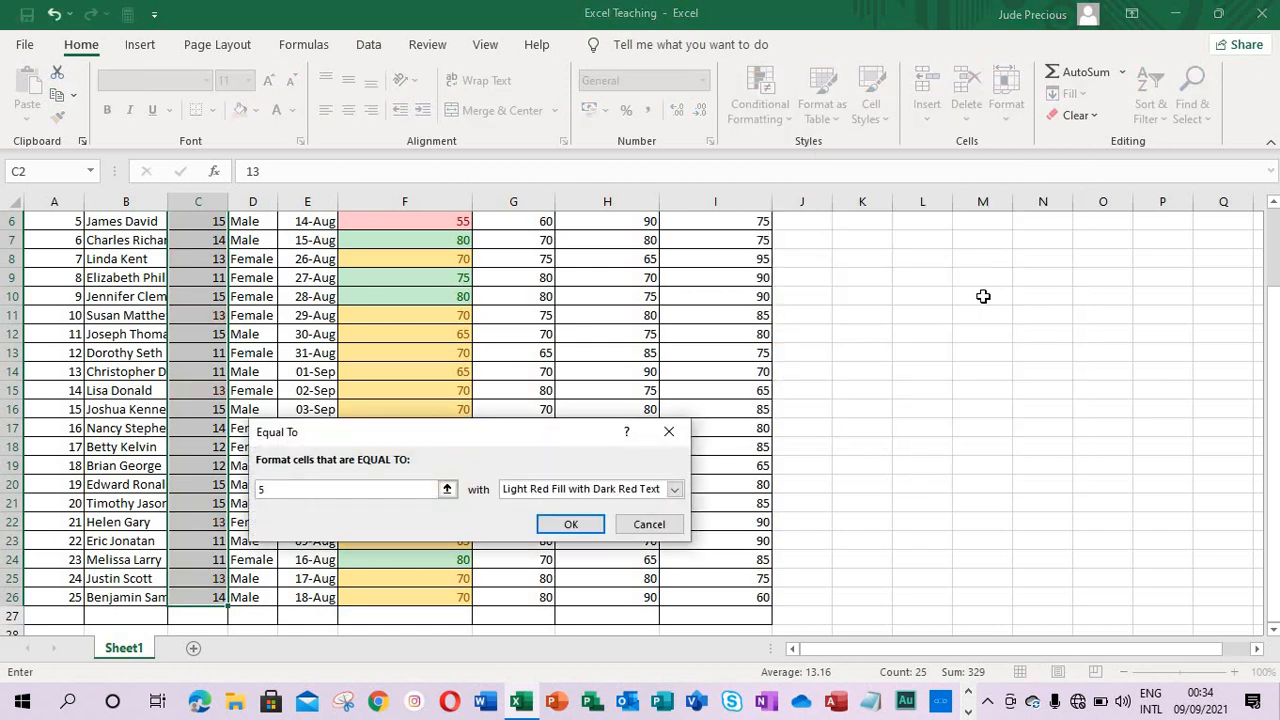
pyautogui.press('BackSpace')
pyautogui.write('15')
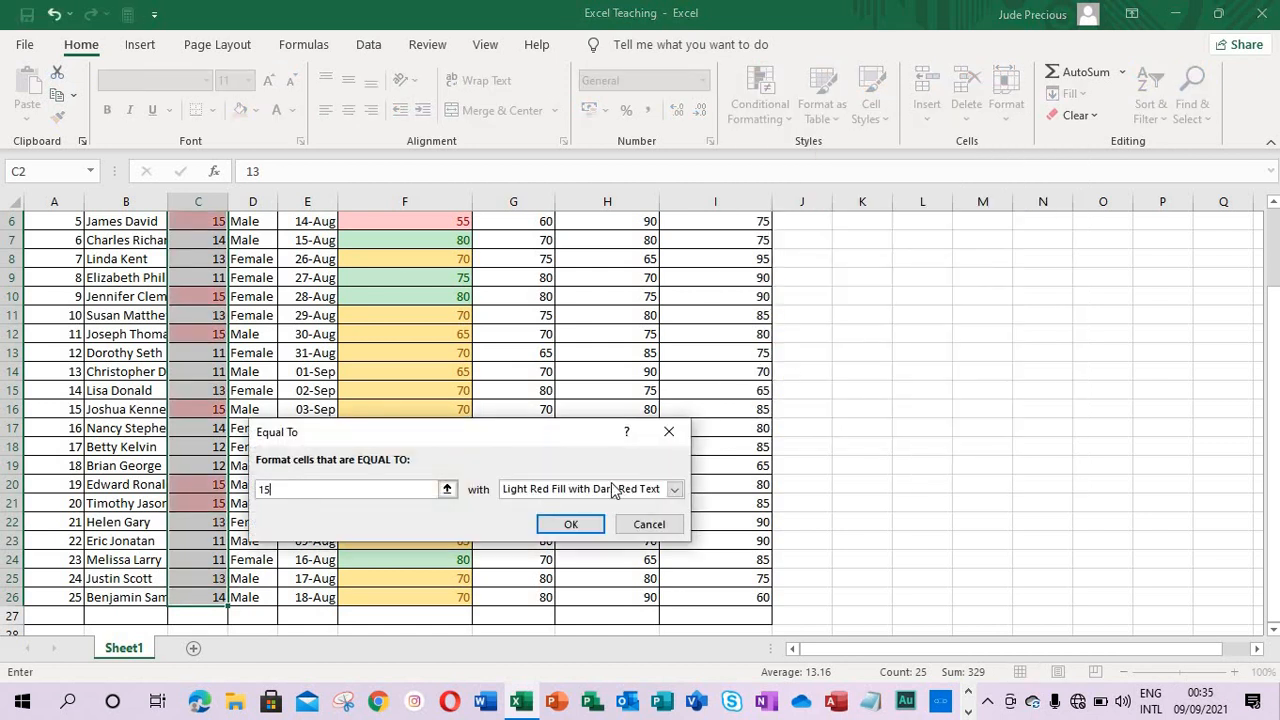
pyautogui.click(571, 525)
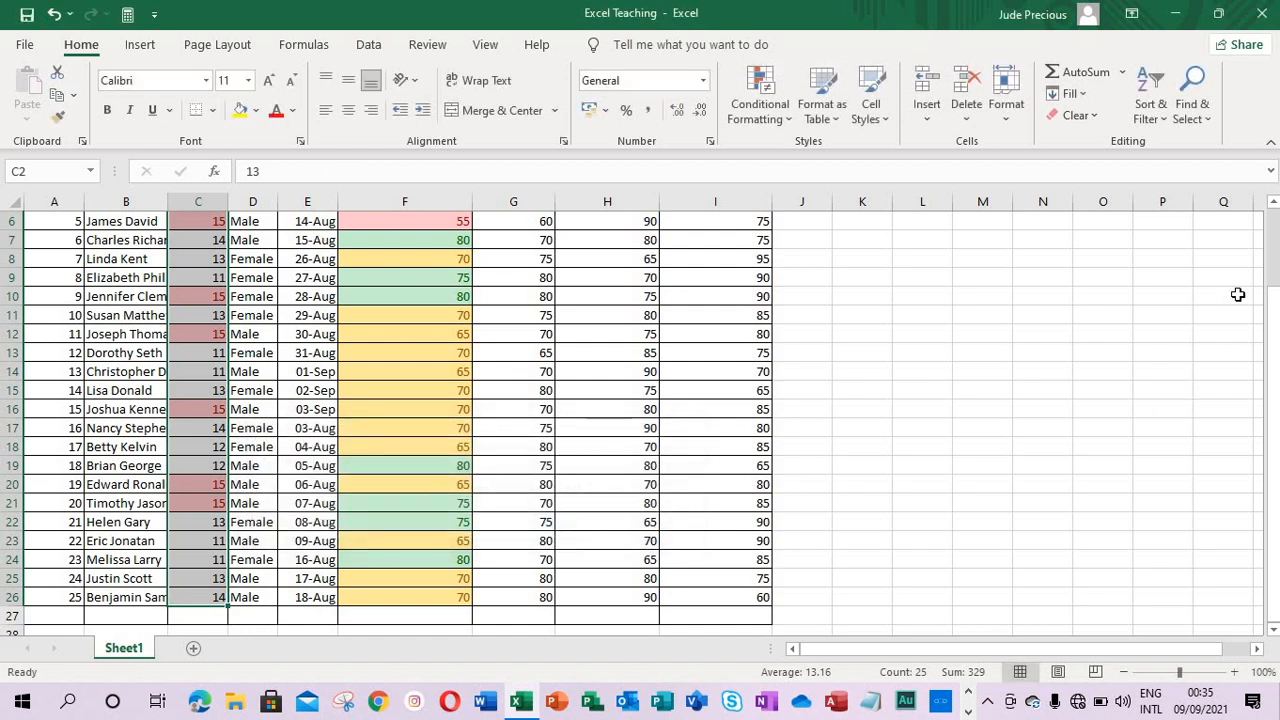
pyautogui.scroll(2, 540, 428)
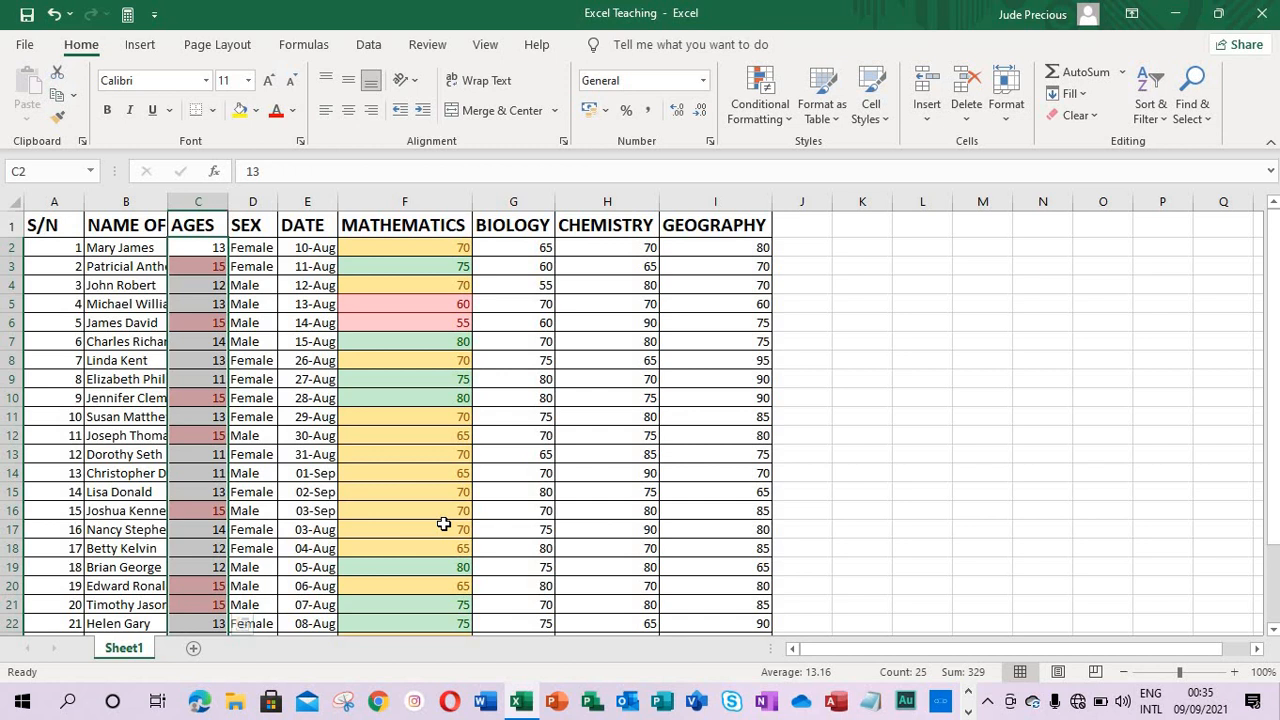
# Step: Highlight duplicate student names in B2:B29 with Light Red Fill with Dark Red Text
pyautogui.click(194, 452)
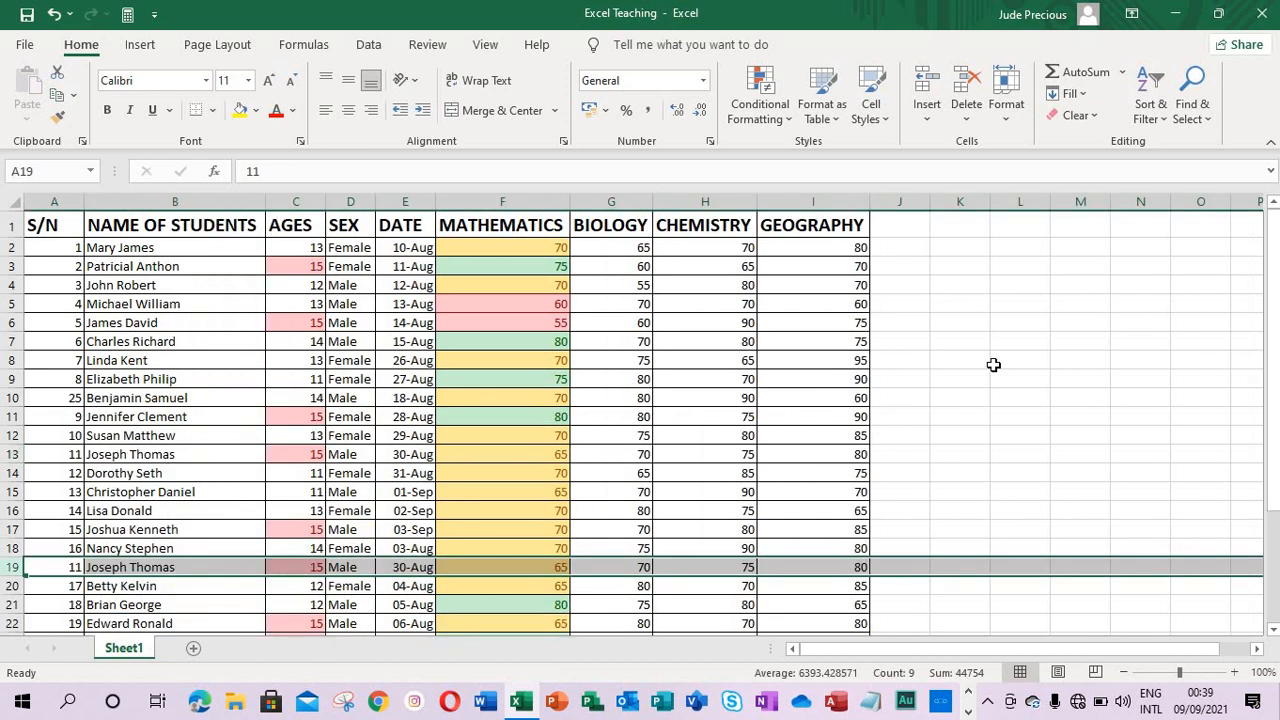
pyautogui.click(277, 440)
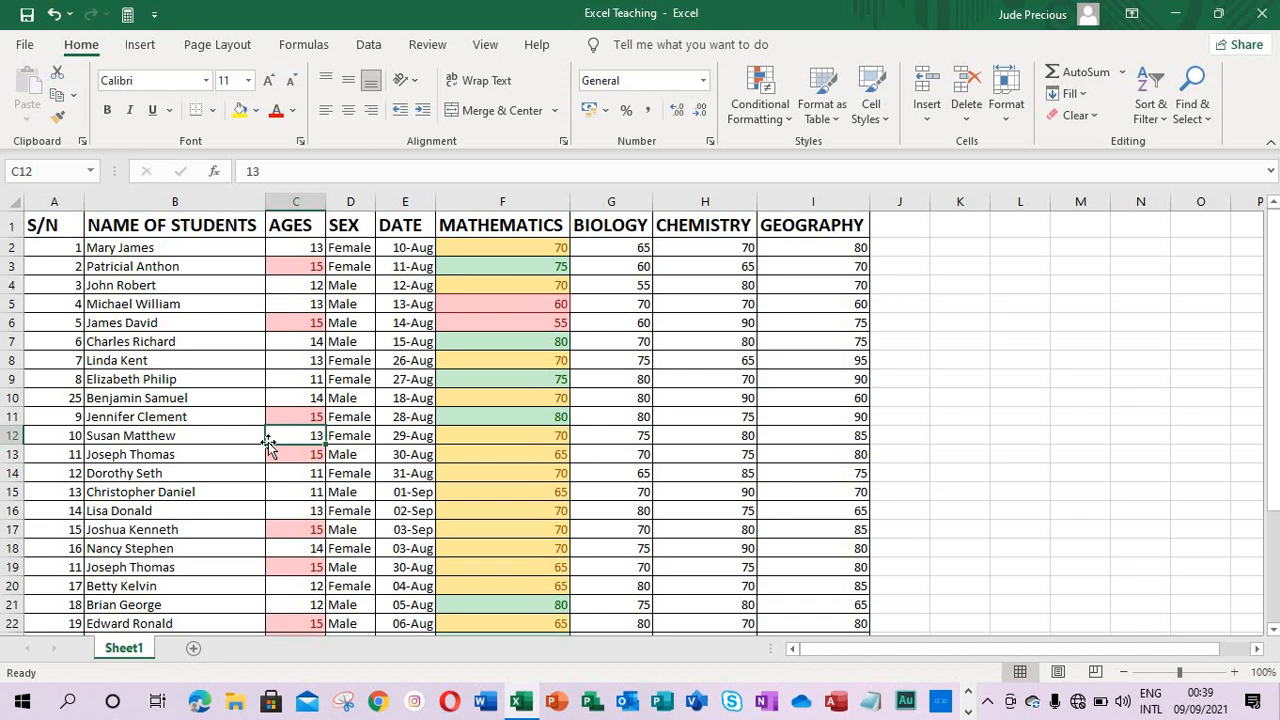
pyautogui.click(197, 253)
pyautogui.hotkey('ctrl', 'shift', 'Down')
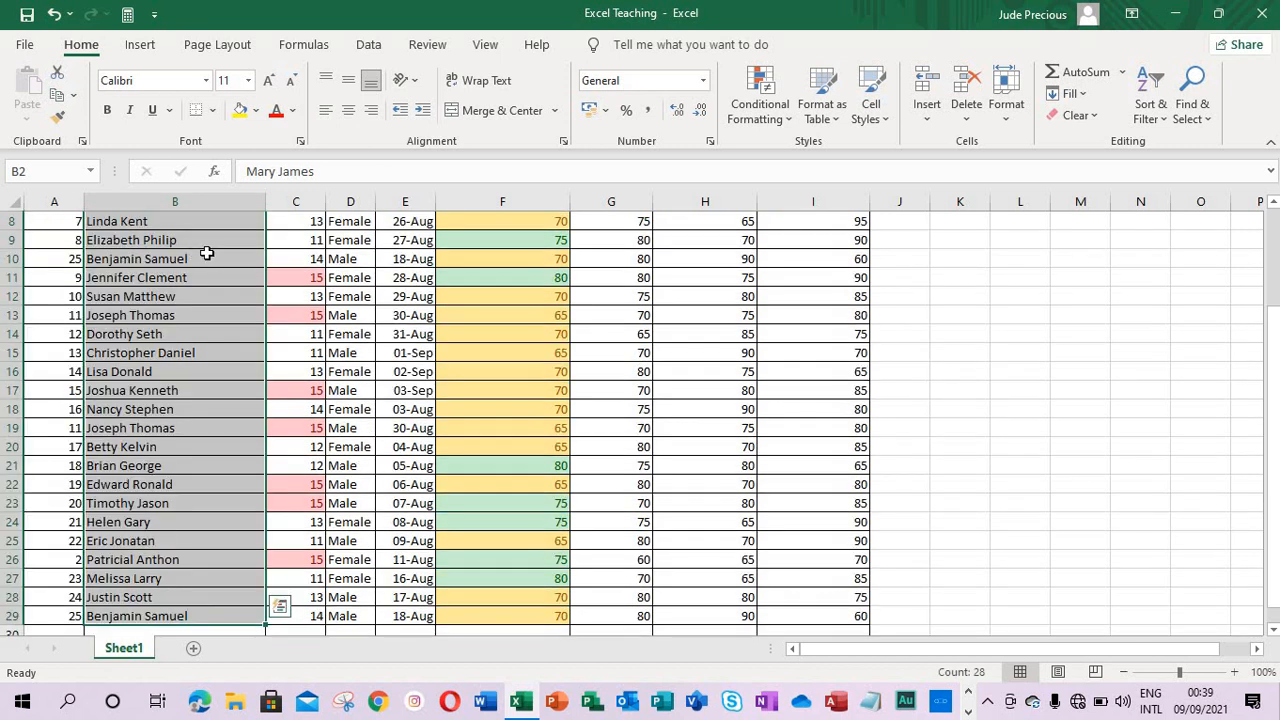
pyautogui.click(760, 95)
pyautogui.moveTo(786, 156)
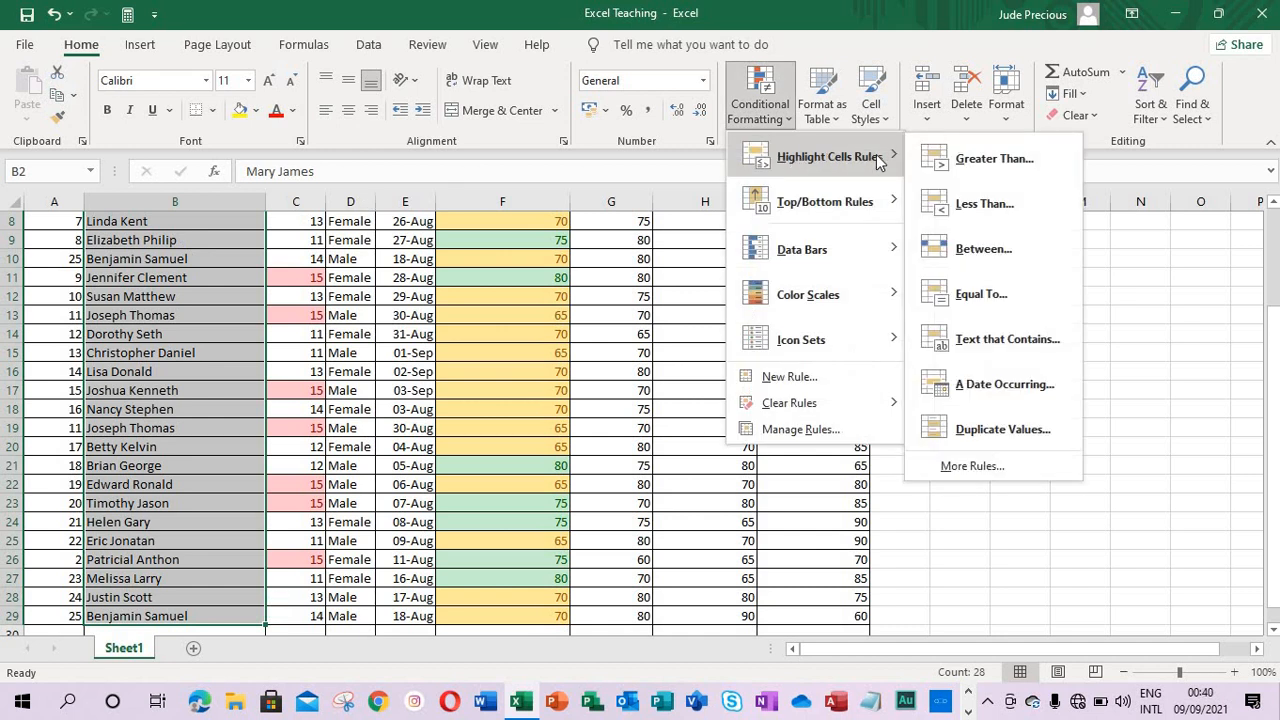
pyautogui.click(1000, 429)
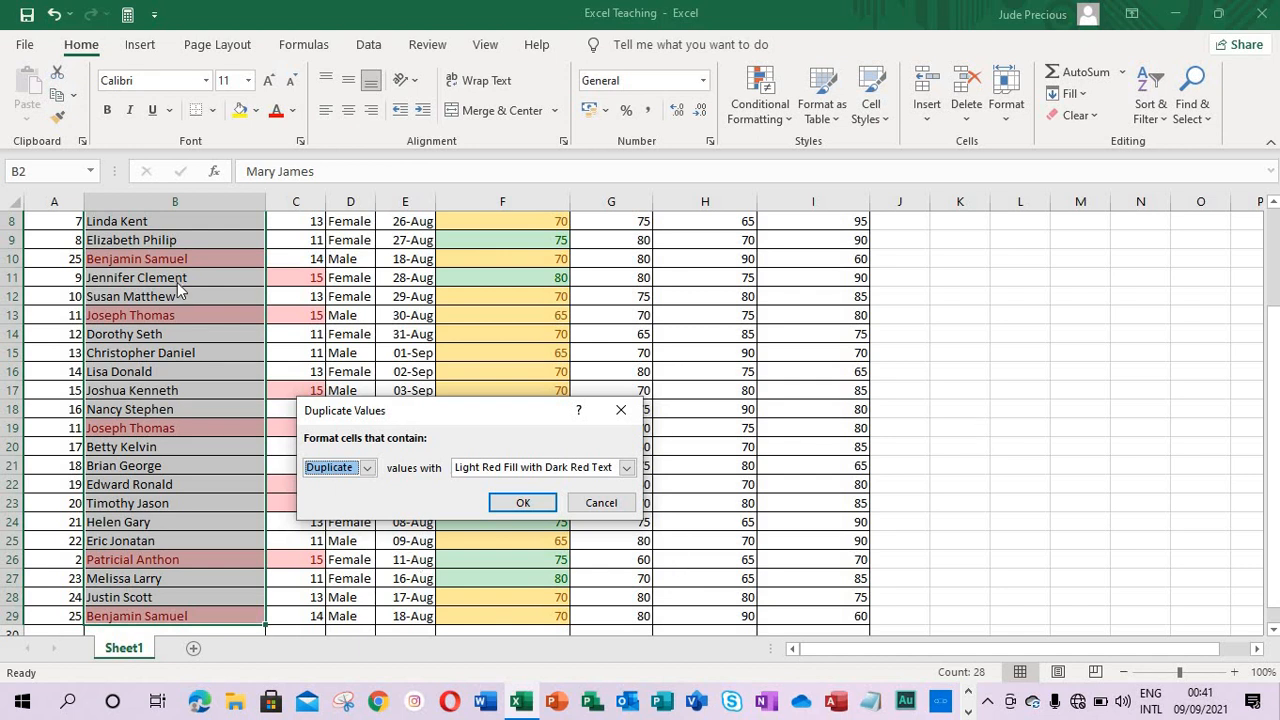
pyautogui.click(527, 503)
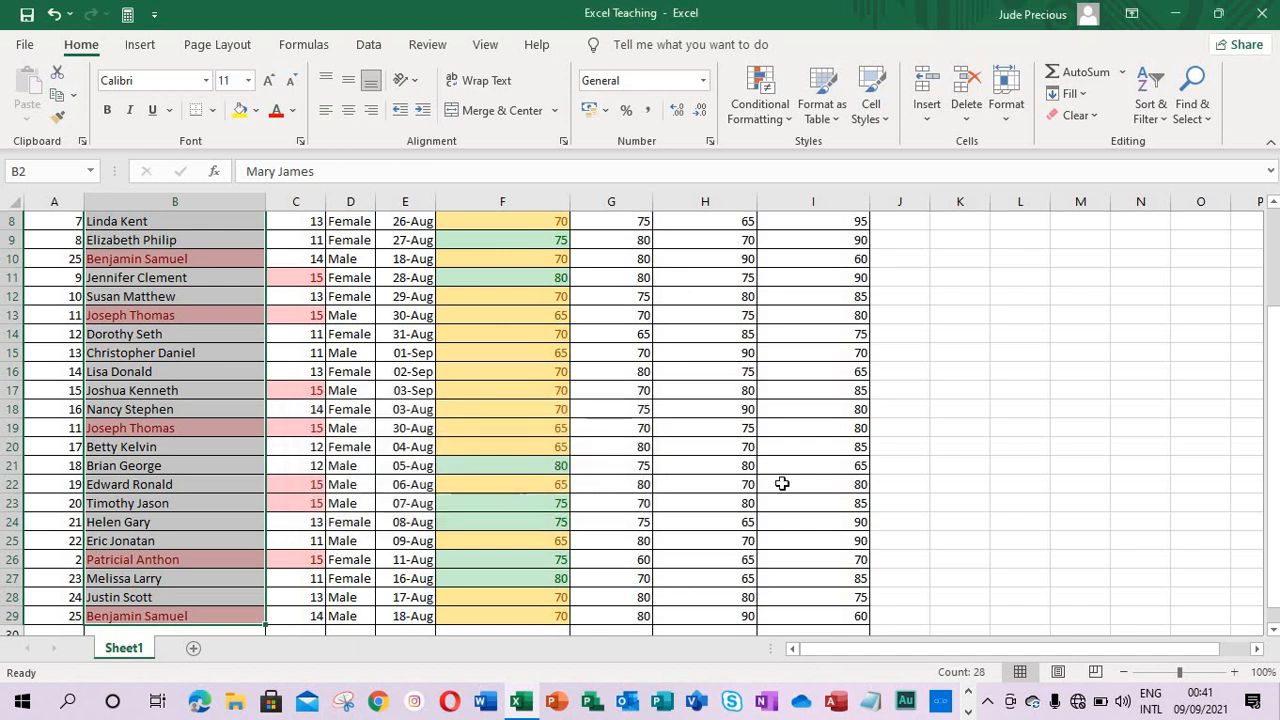
# Step: Delete the sheet rows with repeated student records, working upward through rows 29 and 19, and finally the repeated record in row 25
pyautogui.scroll(-1, 11, 423)
pyautogui.rightClick(12, 597)
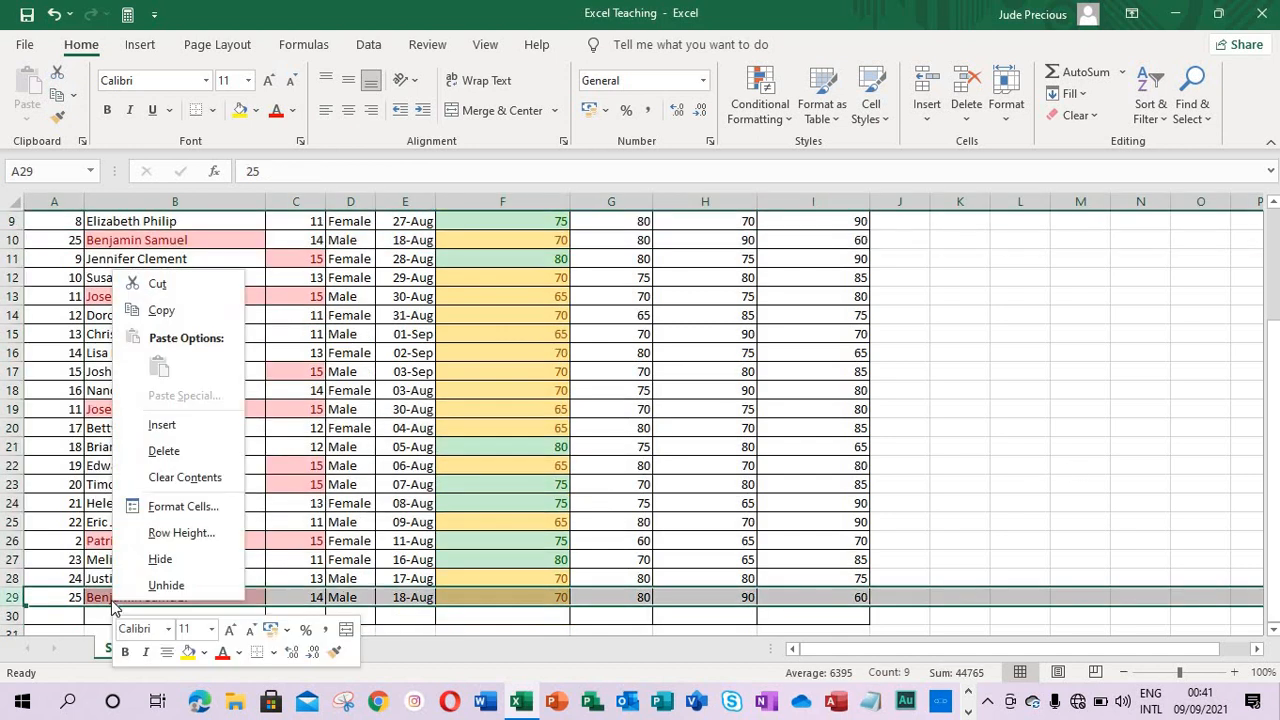
pyautogui.click(164, 451)
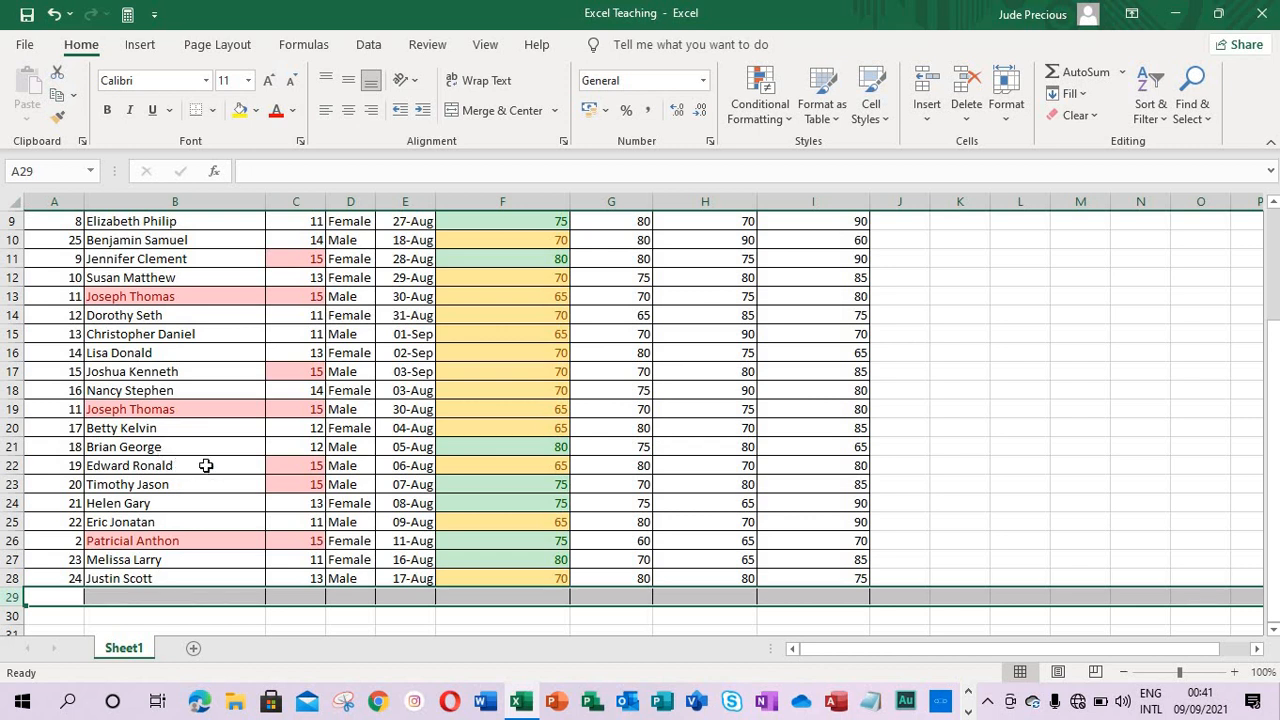
pyautogui.rightClick(5, 409)
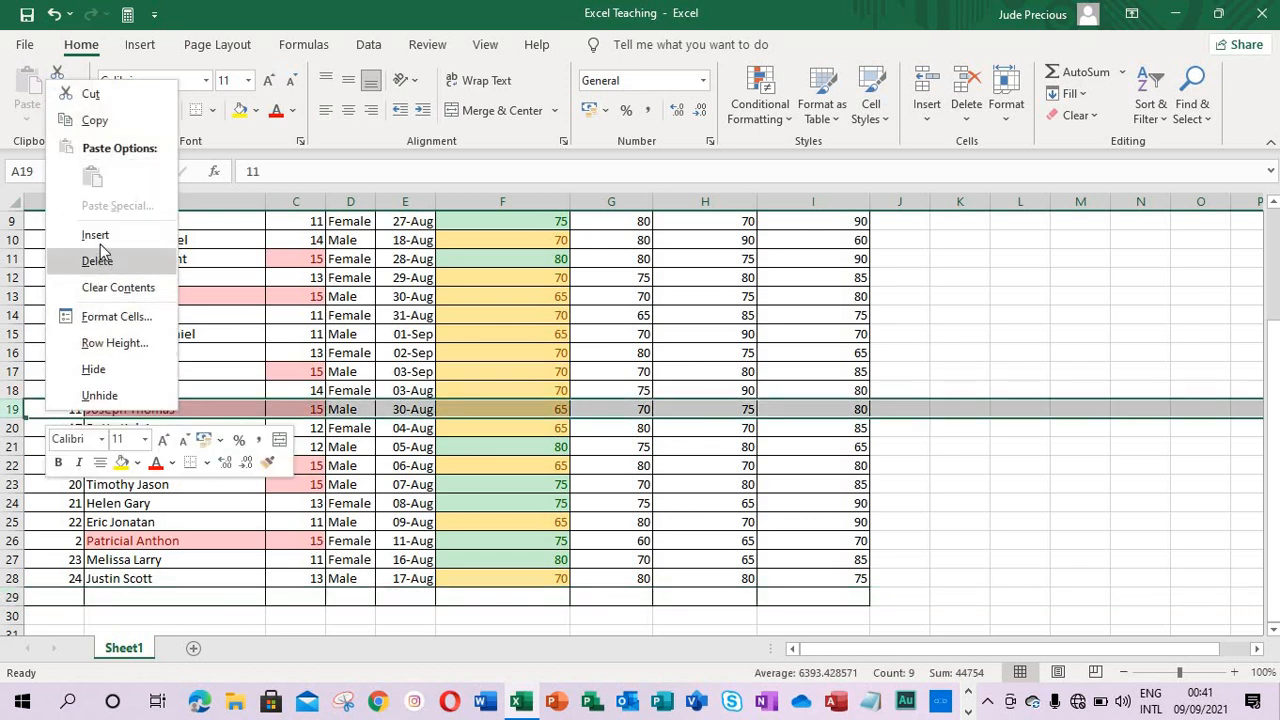
pyautogui.click(100, 263)
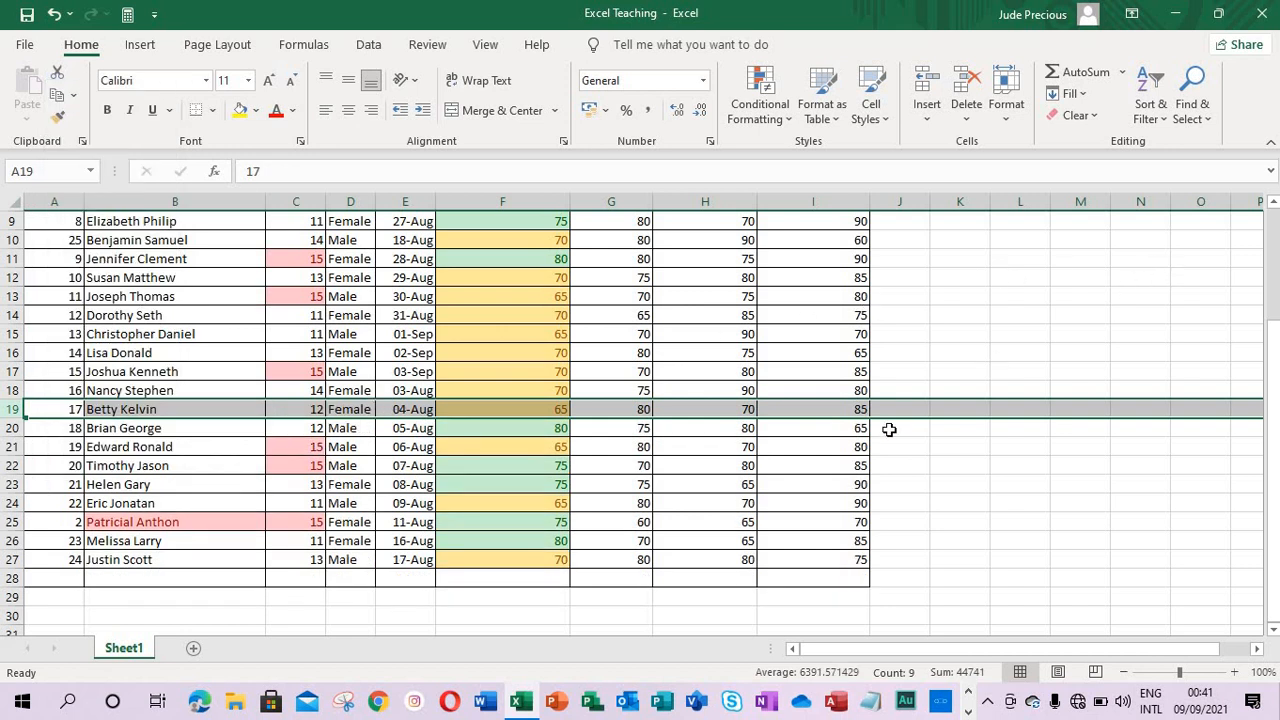
pyautogui.rightClick(12, 522)
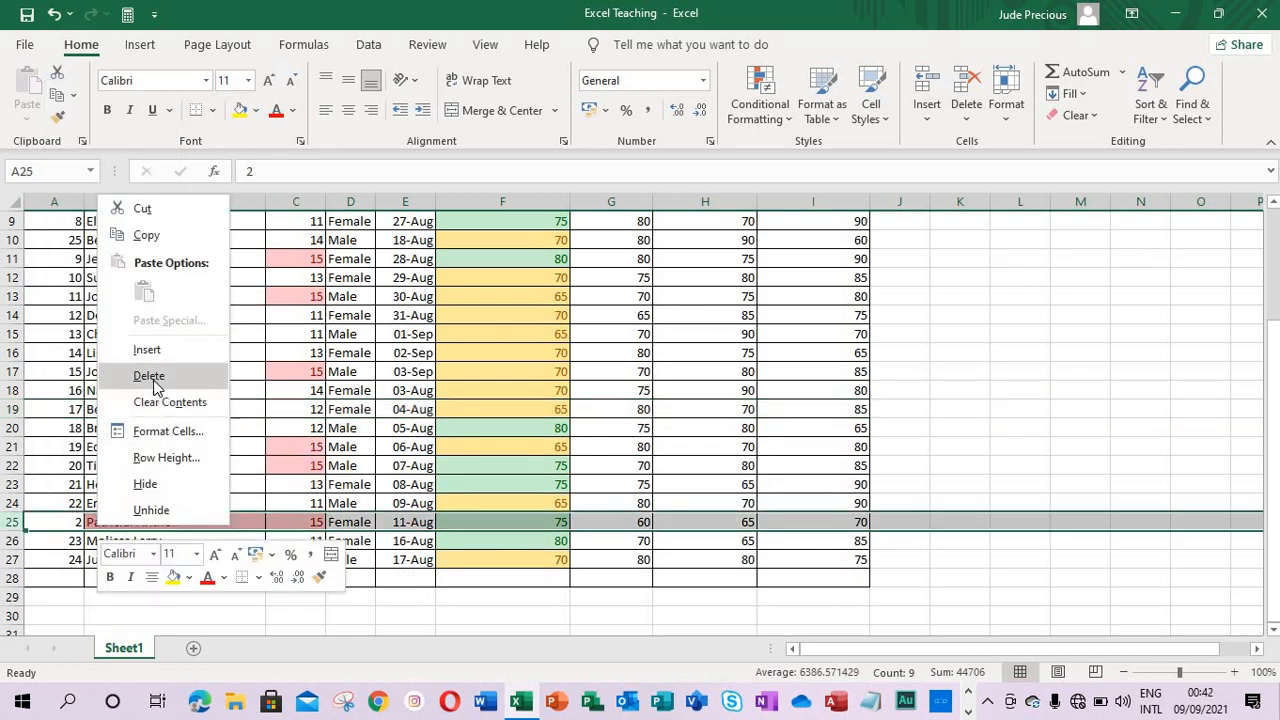
pyautogui.click(152, 378)
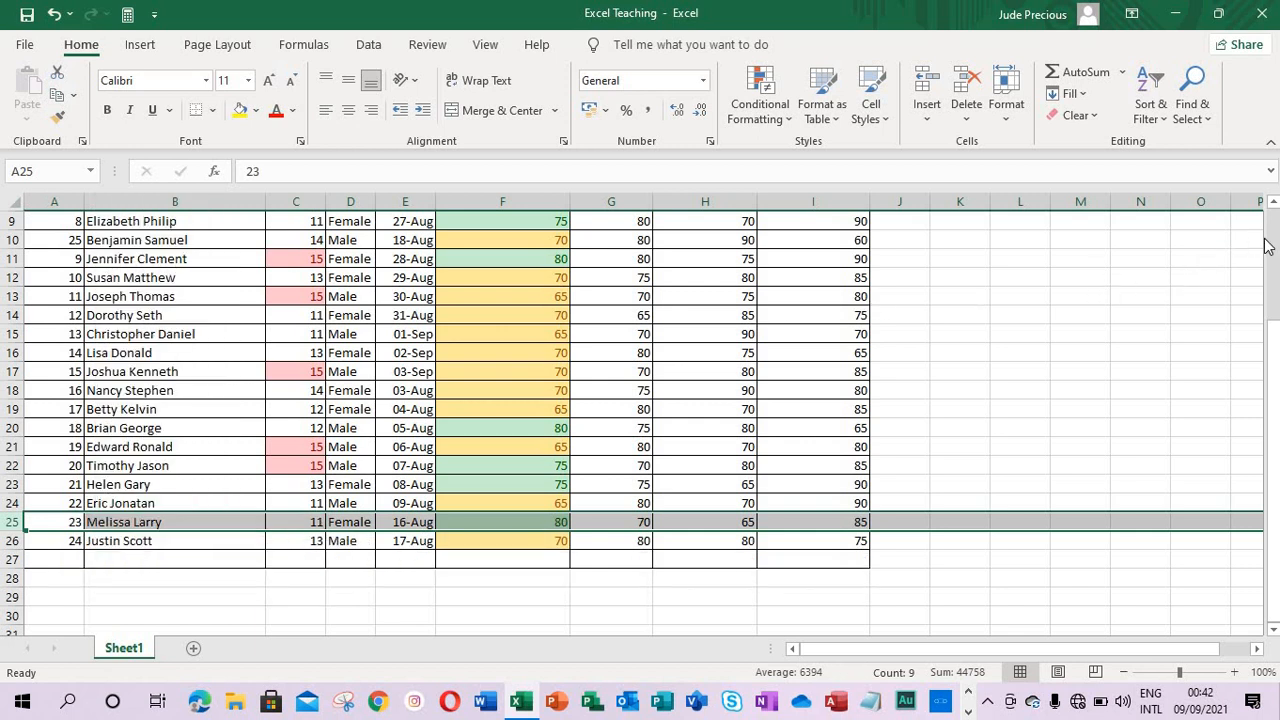
pyautogui.scroll(2, 1272, 245)
pyautogui.scroll(1, 1272, 245)
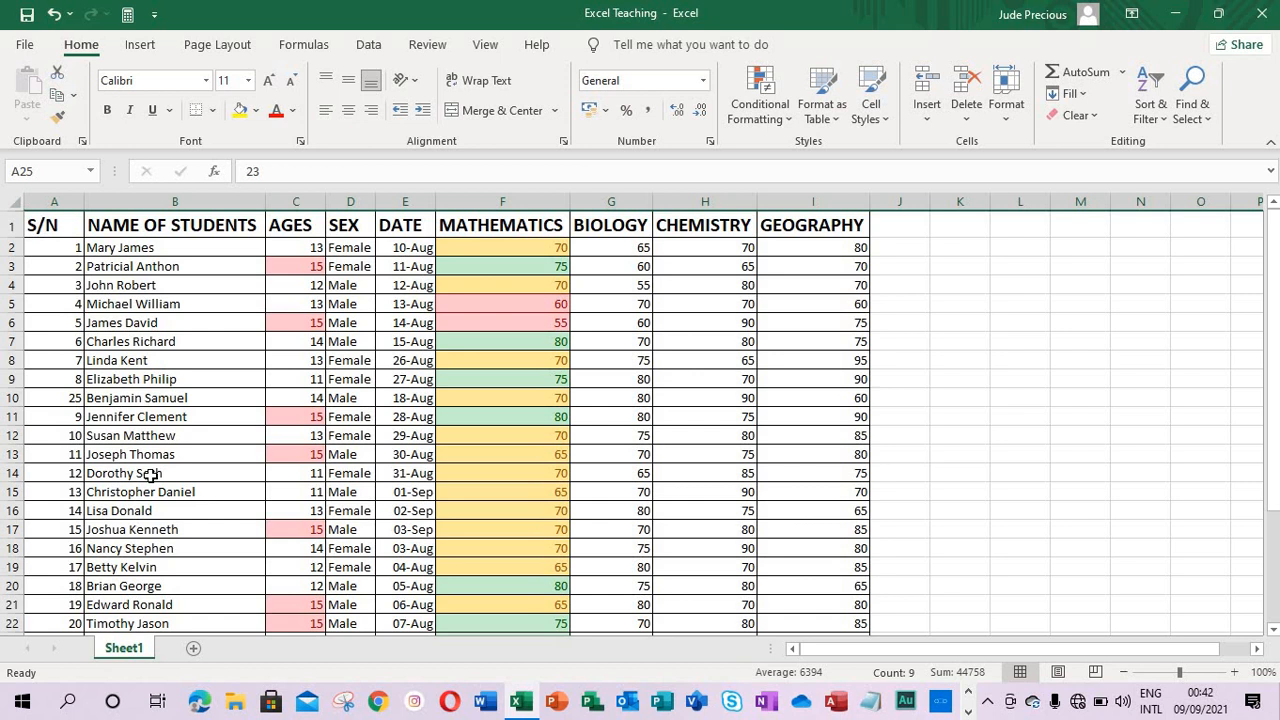
# Step: Add a Text That Contains rule to column B for the surname of the student in row 15, using Light Red Fill with Dark Red Text
pyautogui.click(150, 247)
pyautogui.hotkey('ctrl', 'shift', 'Down')
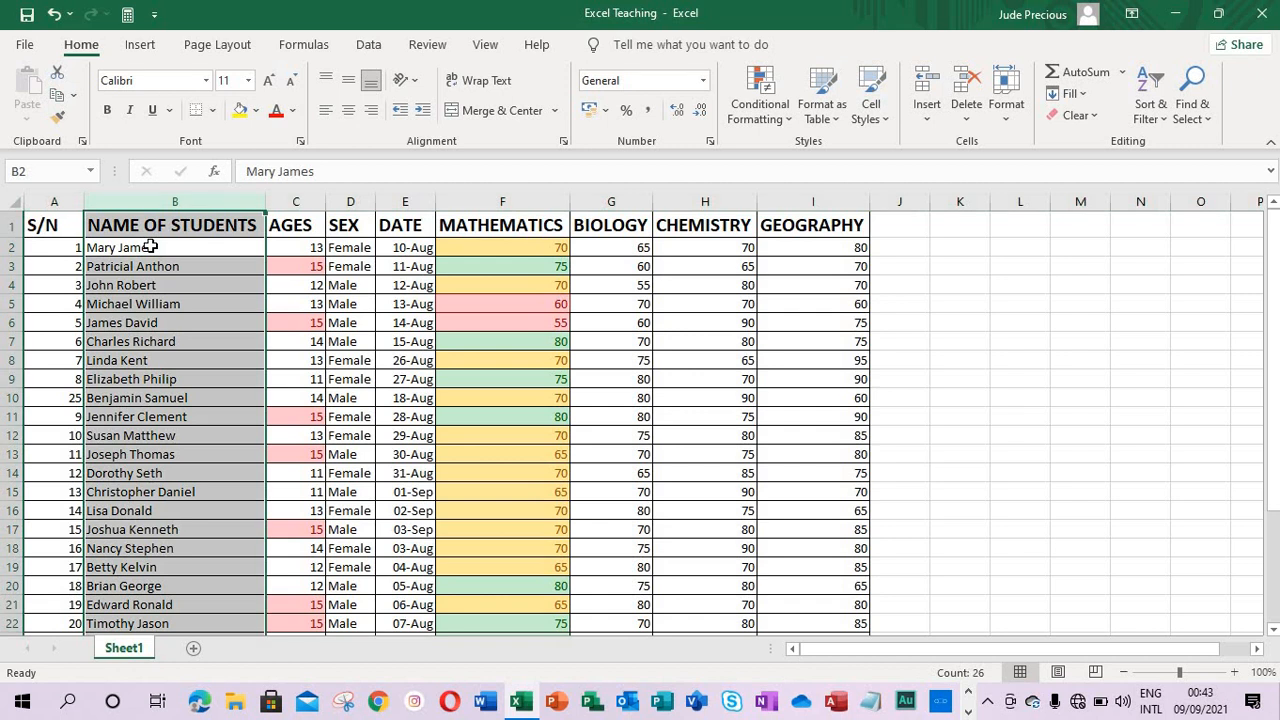
pyautogui.click(758, 112)
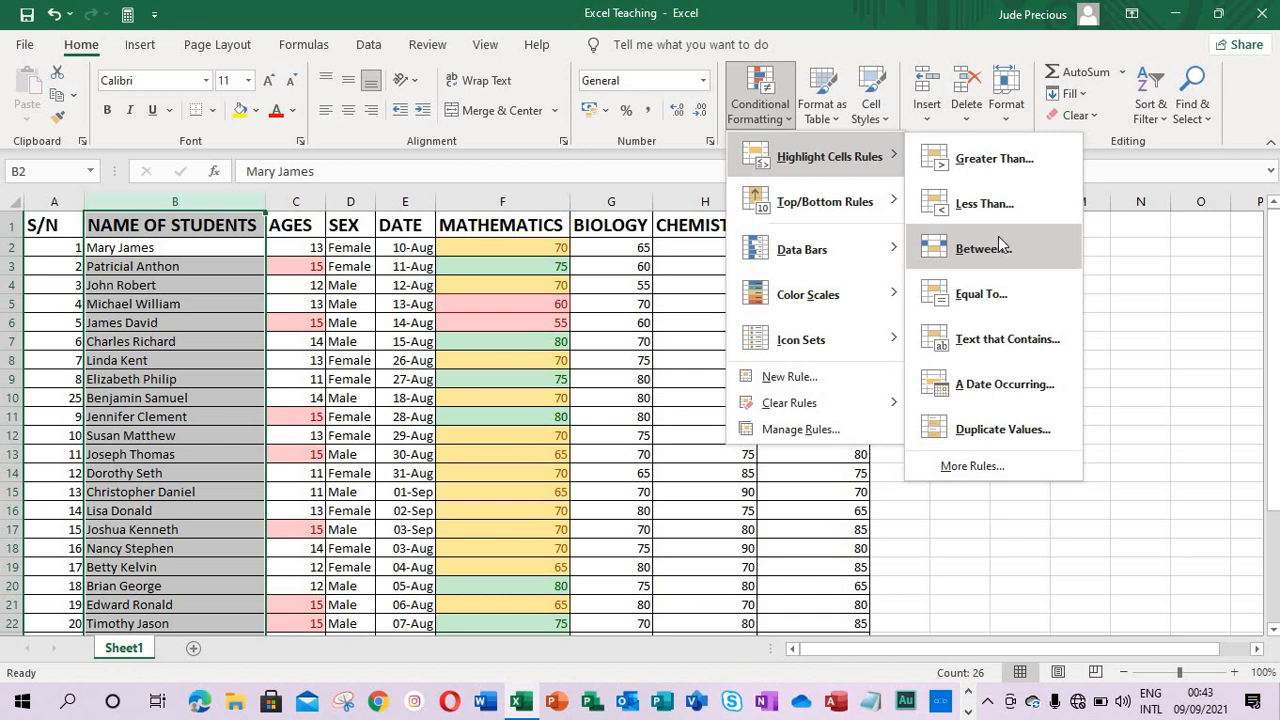
pyautogui.click(1008, 339)
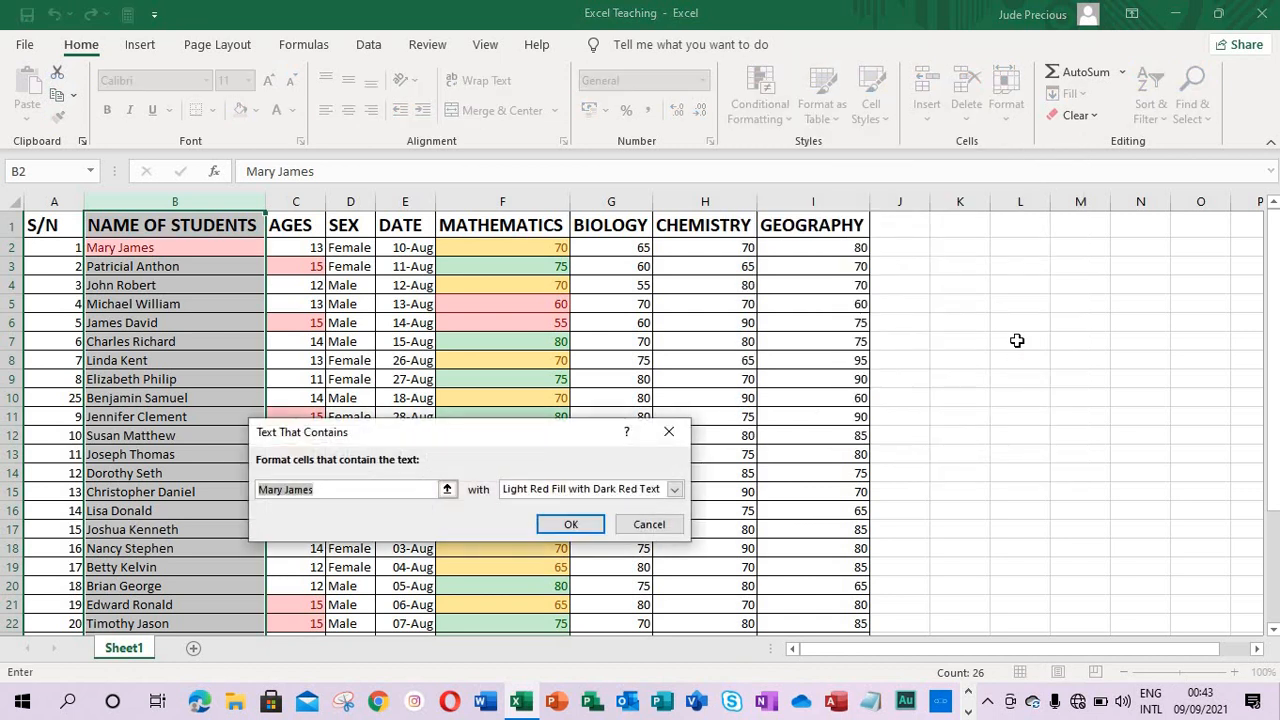
pyautogui.write('daniel')
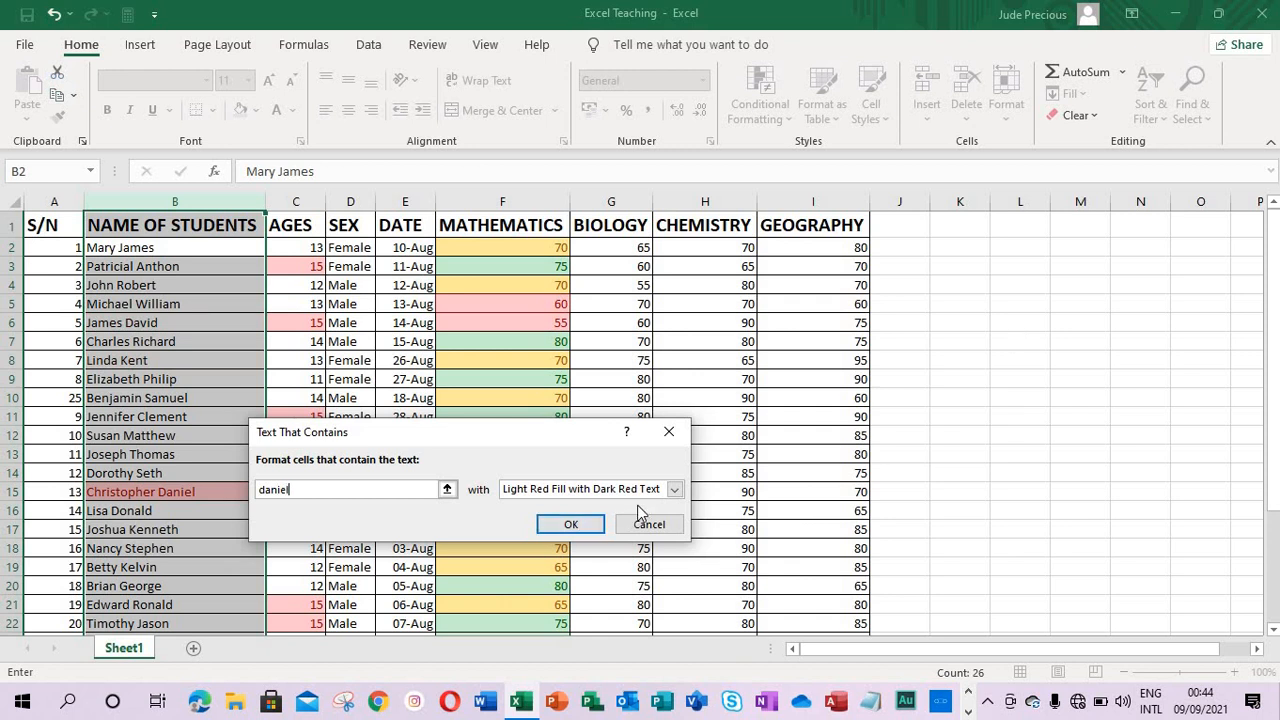
pyautogui.click(550, 521)
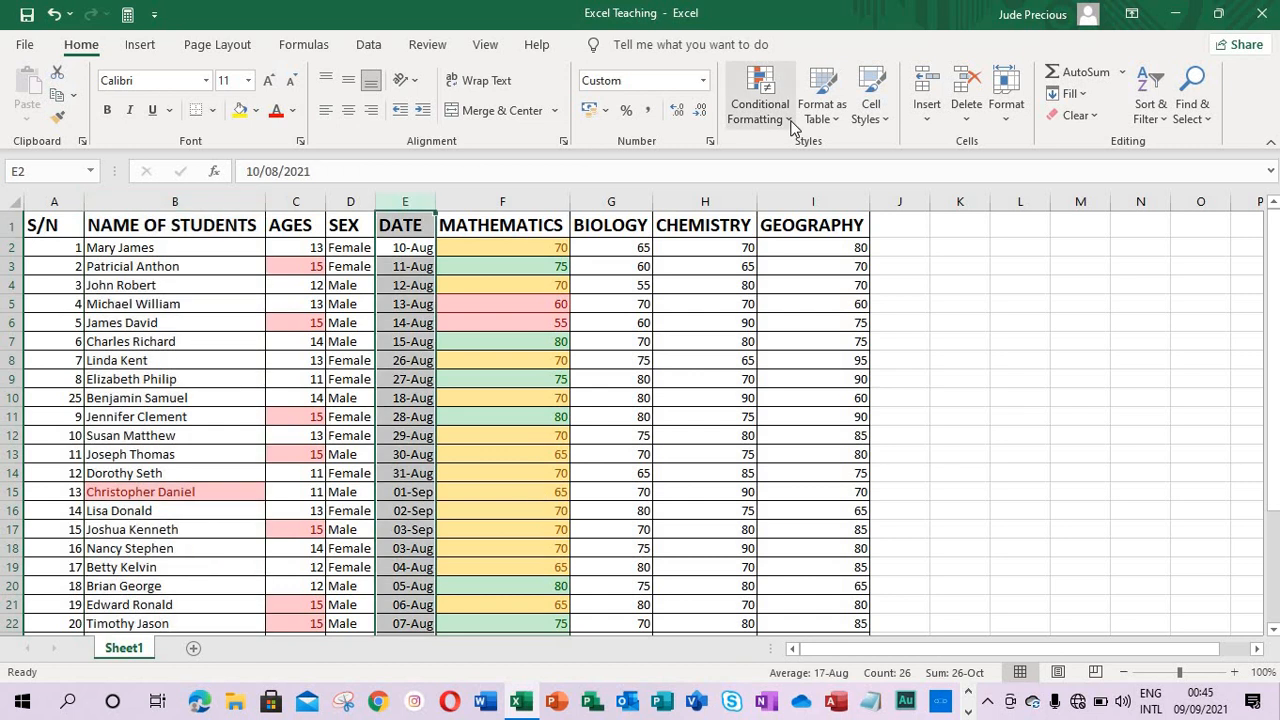
# Step: Highlight dates in column E occurring In the last 7 days with Light Red Fill with Dark Red Text, and check the whole column
pyautogui.click(789, 120)
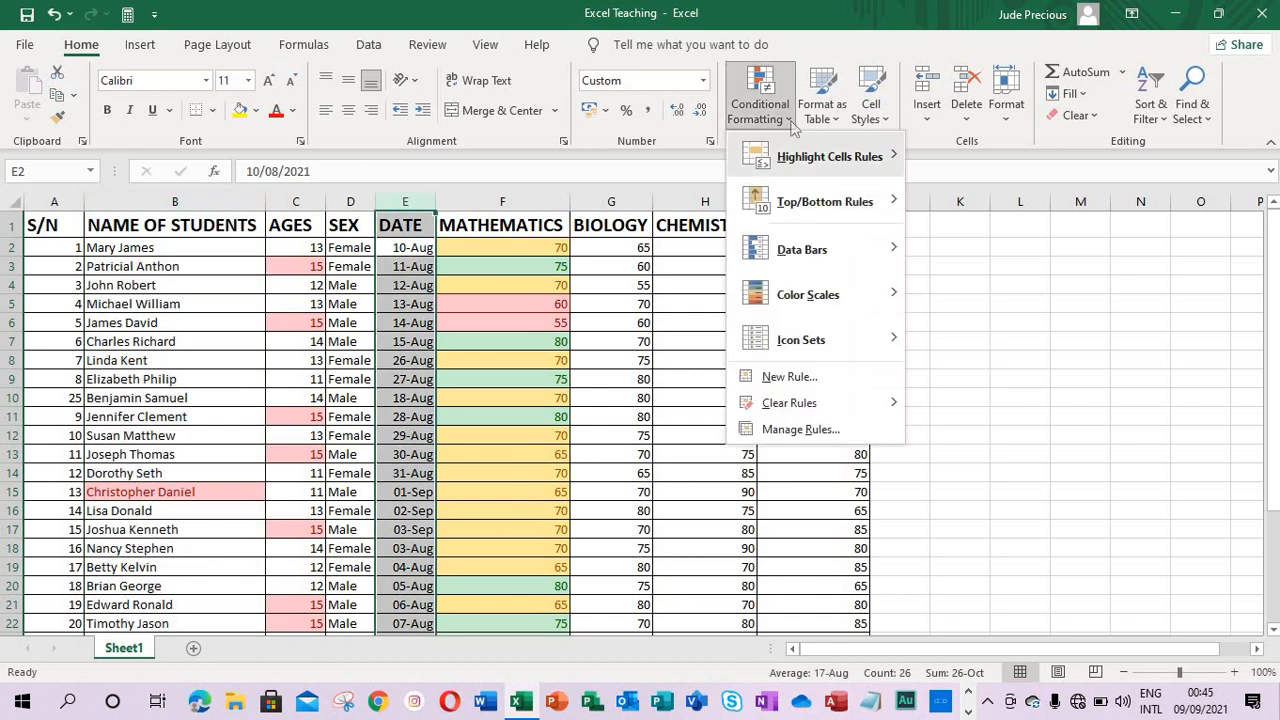
pyautogui.moveTo(806, 152)
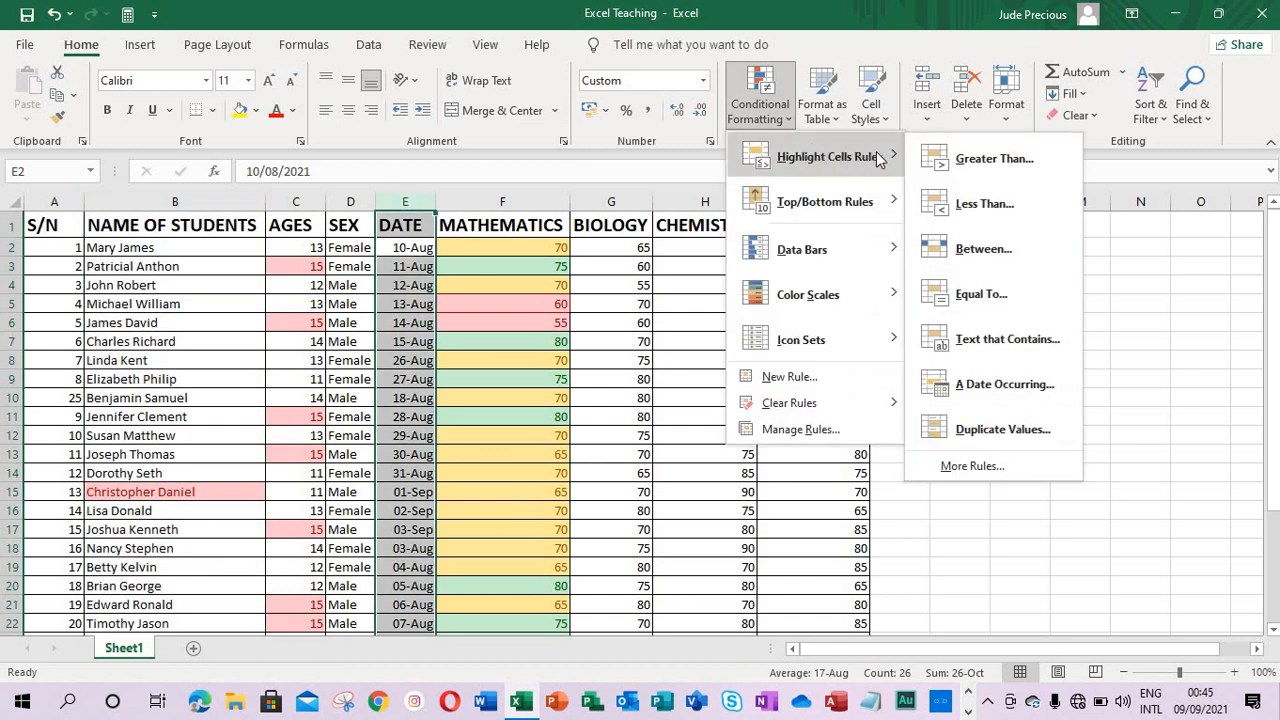
pyautogui.click(1001, 388)
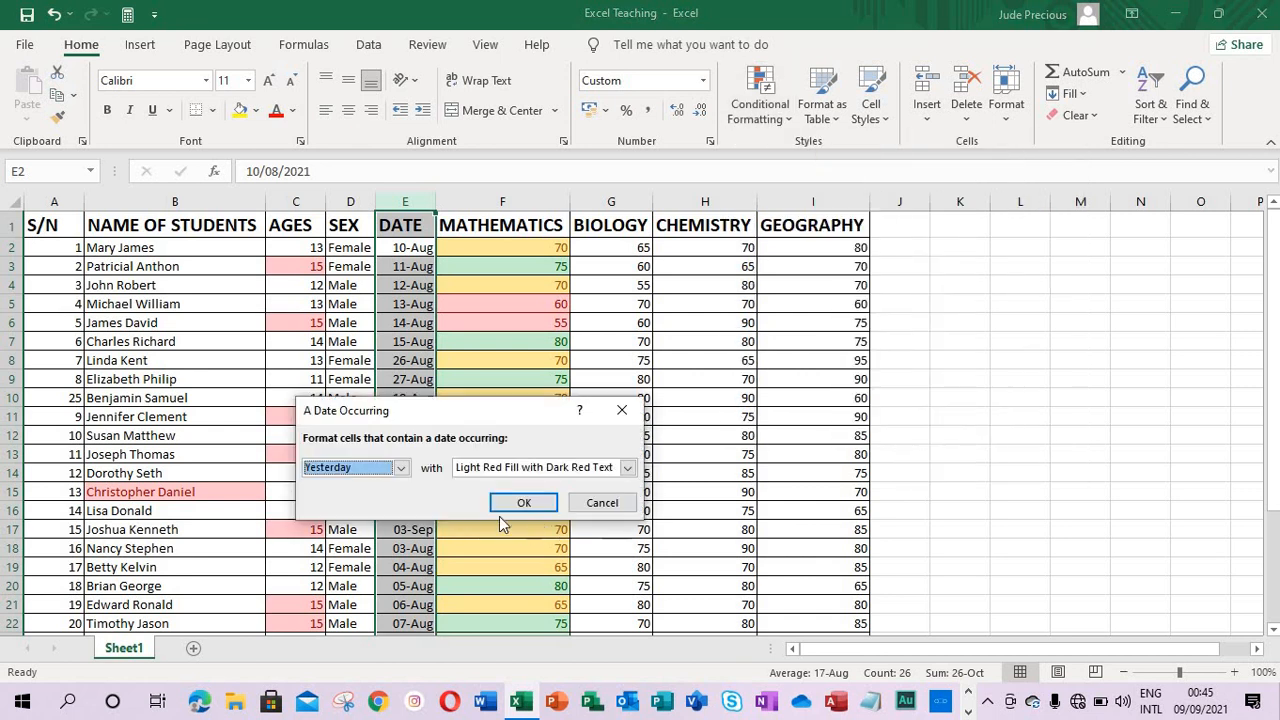
pyautogui.click(400, 472)
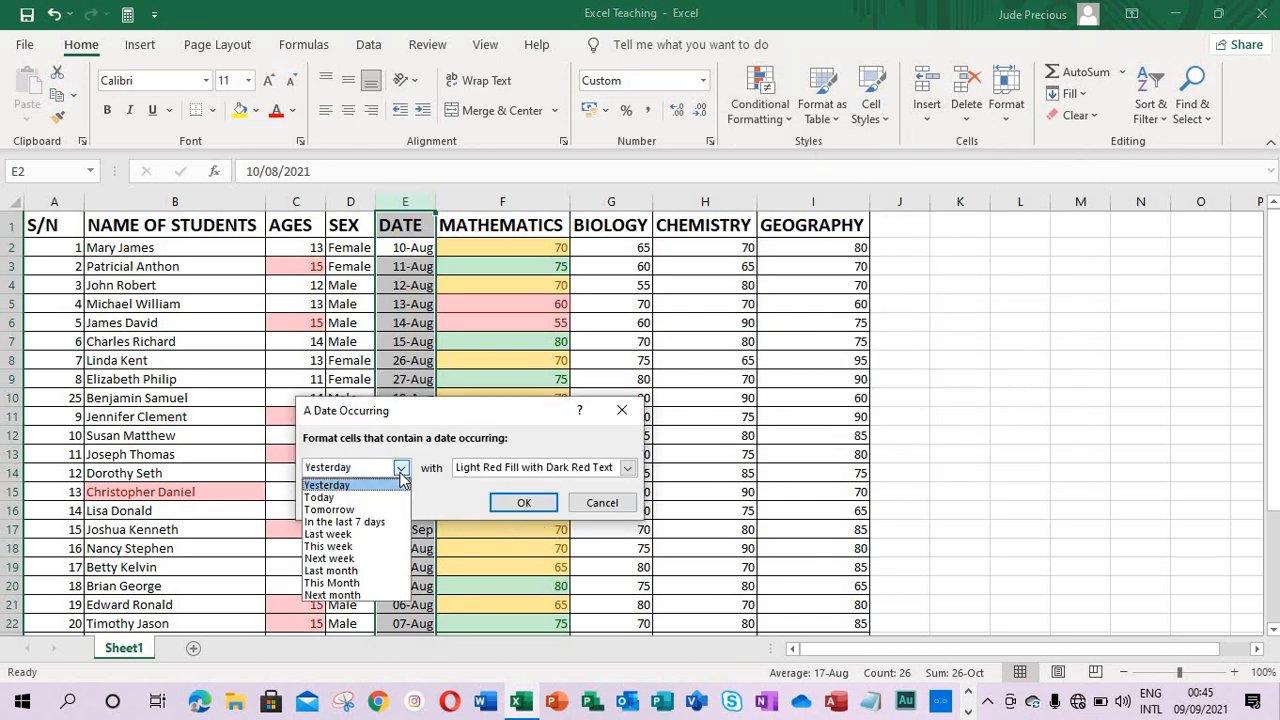
pyautogui.click(378, 522)
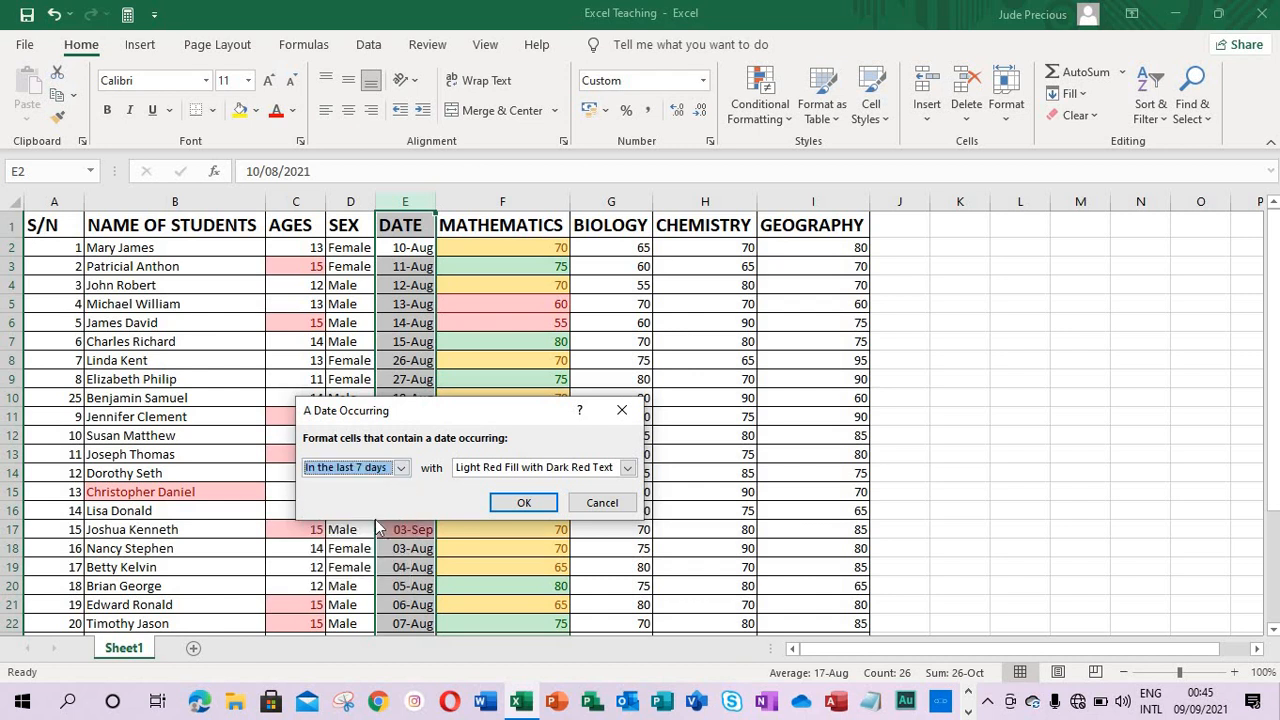
pyautogui.click(527, 503)
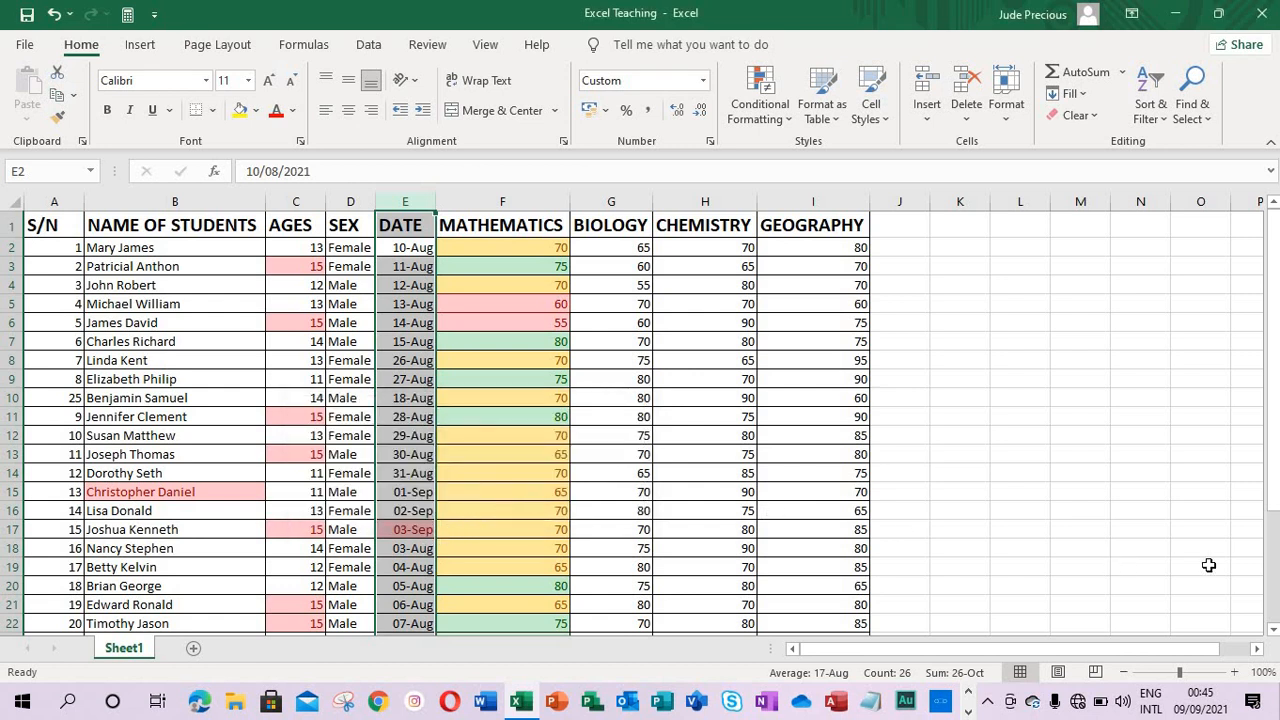
pyautogui.click(1270, 600)
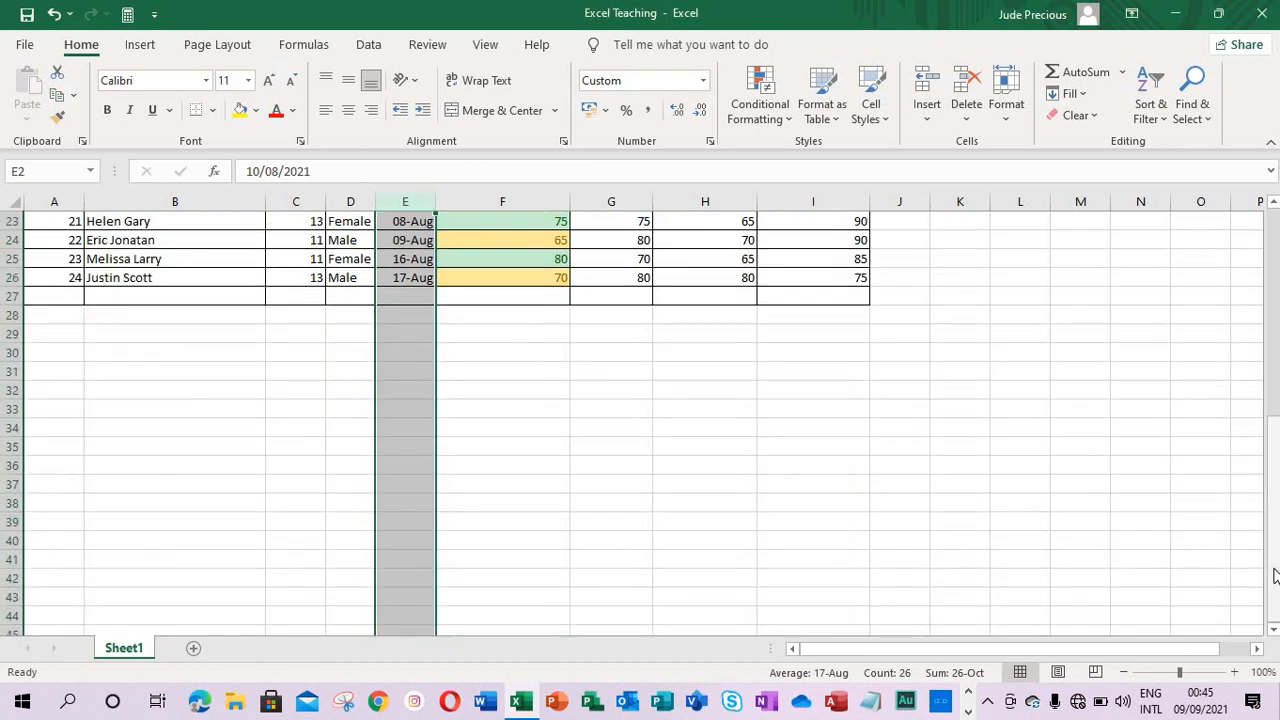
pyautogui.click(1268, 285)
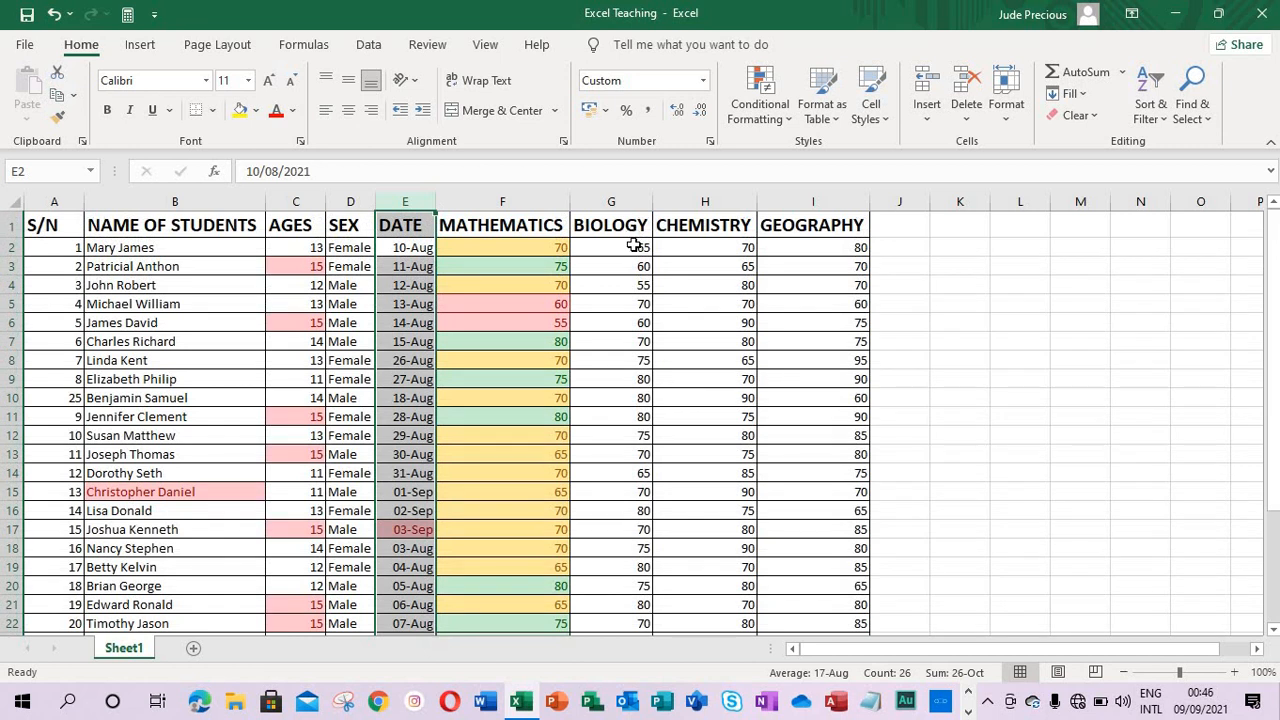
# Step: Add a Top 10 Items rule to the Biology scores in G2:G26, formatting the top 5 with Green Fill with Dark Green Text
pyautogui.click(634, 245)
pyautogui.hotkey('ctrl', 'shift', 'Down')
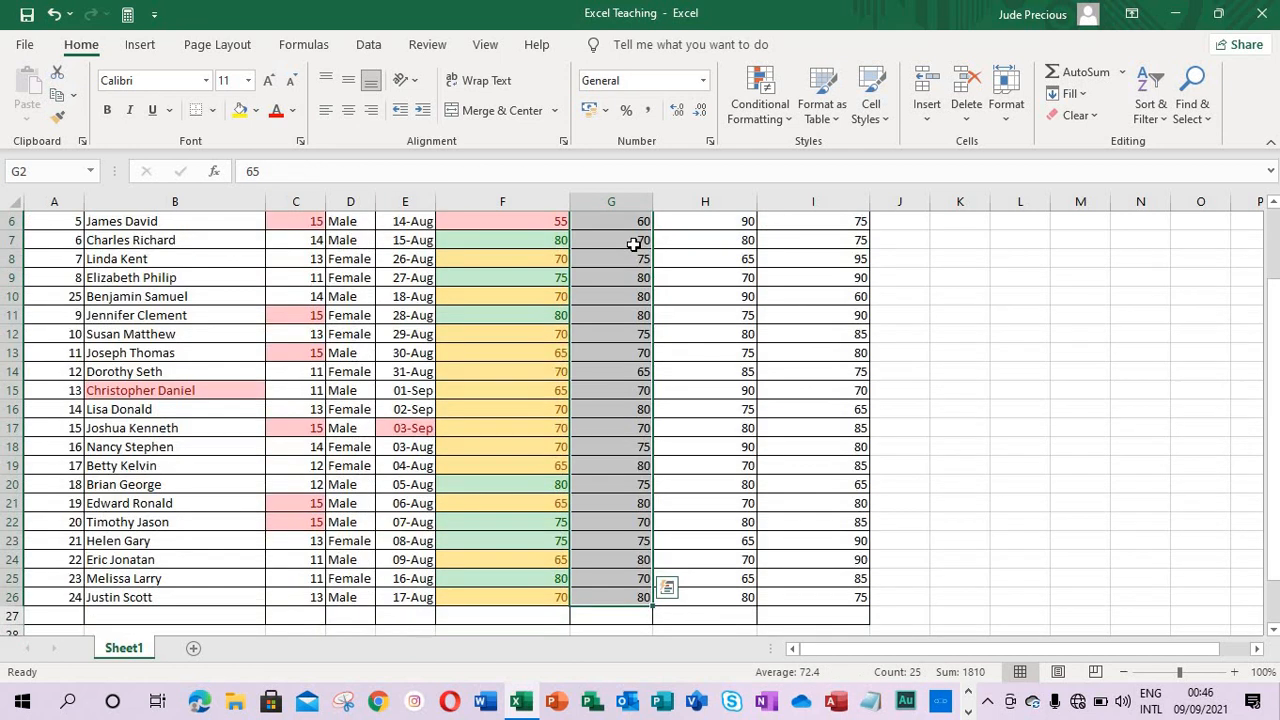
pyautogui.click(760, 98)
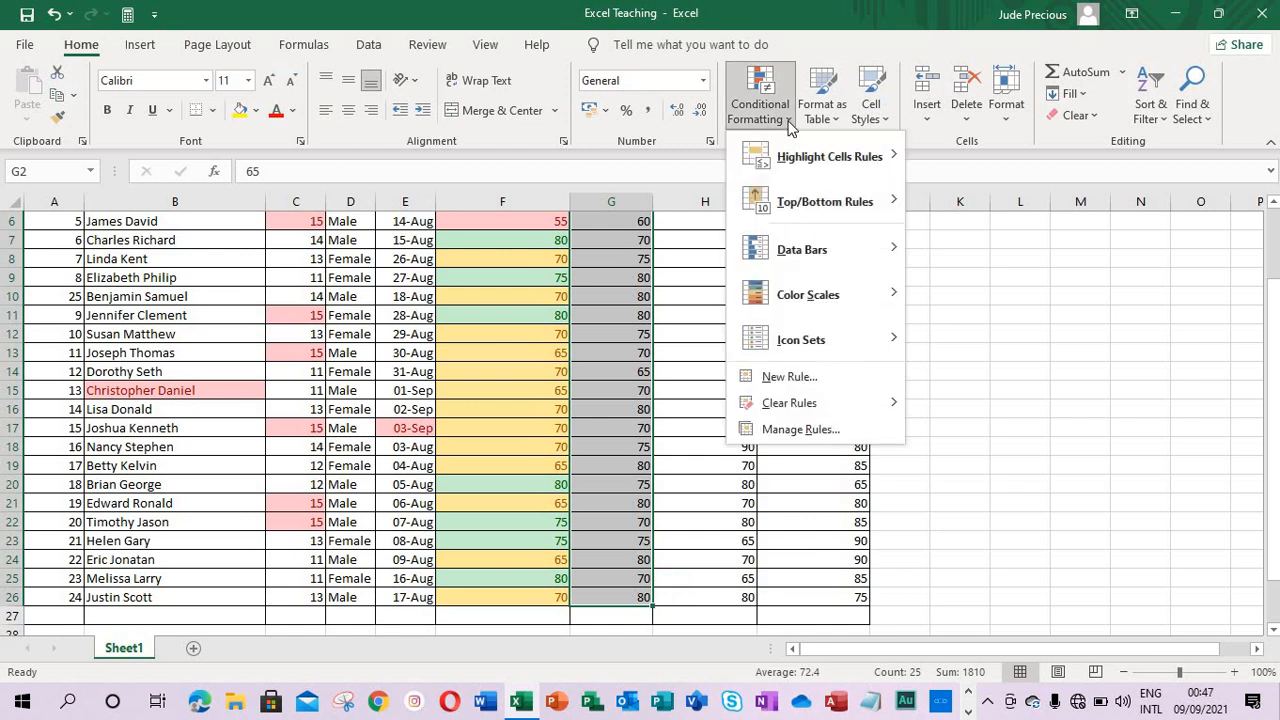
pyautogui.moveTo(823, 200)
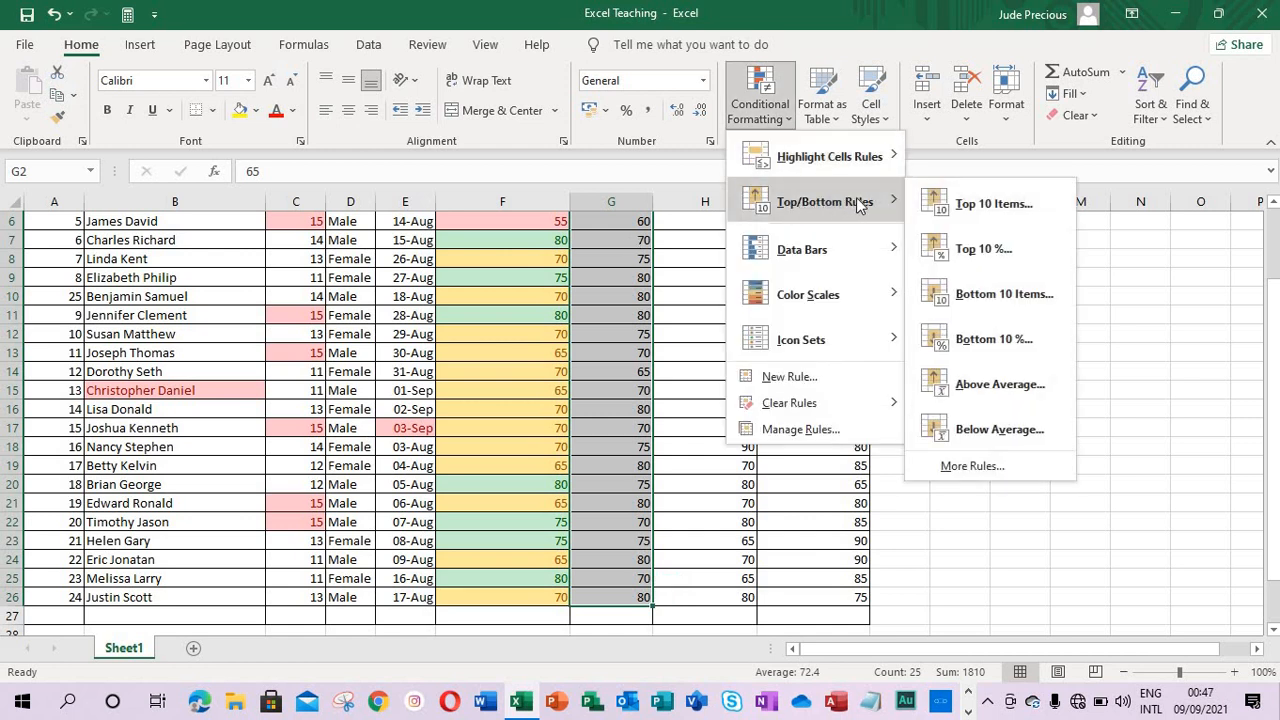
pyautogui.click(965, 206)
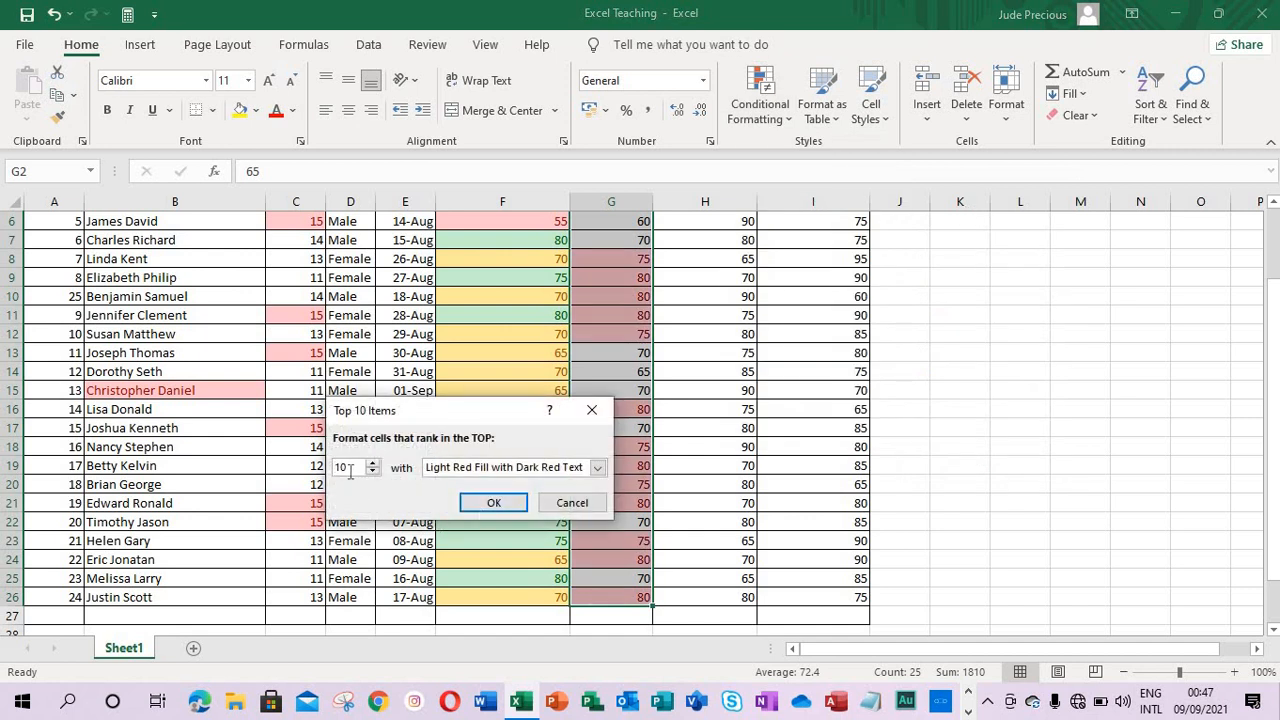
pyautogui.doubleClick(345, 467)
pyautogui.write('5')
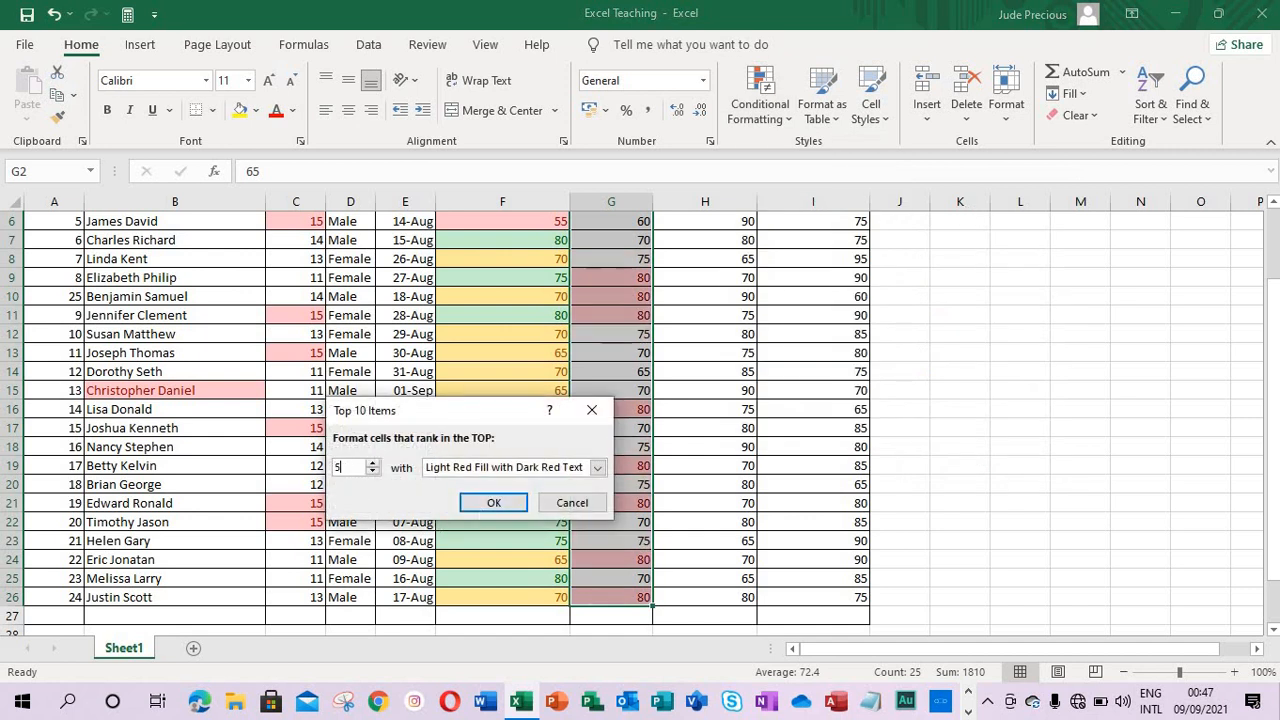
pyautogui.click(597, 468)
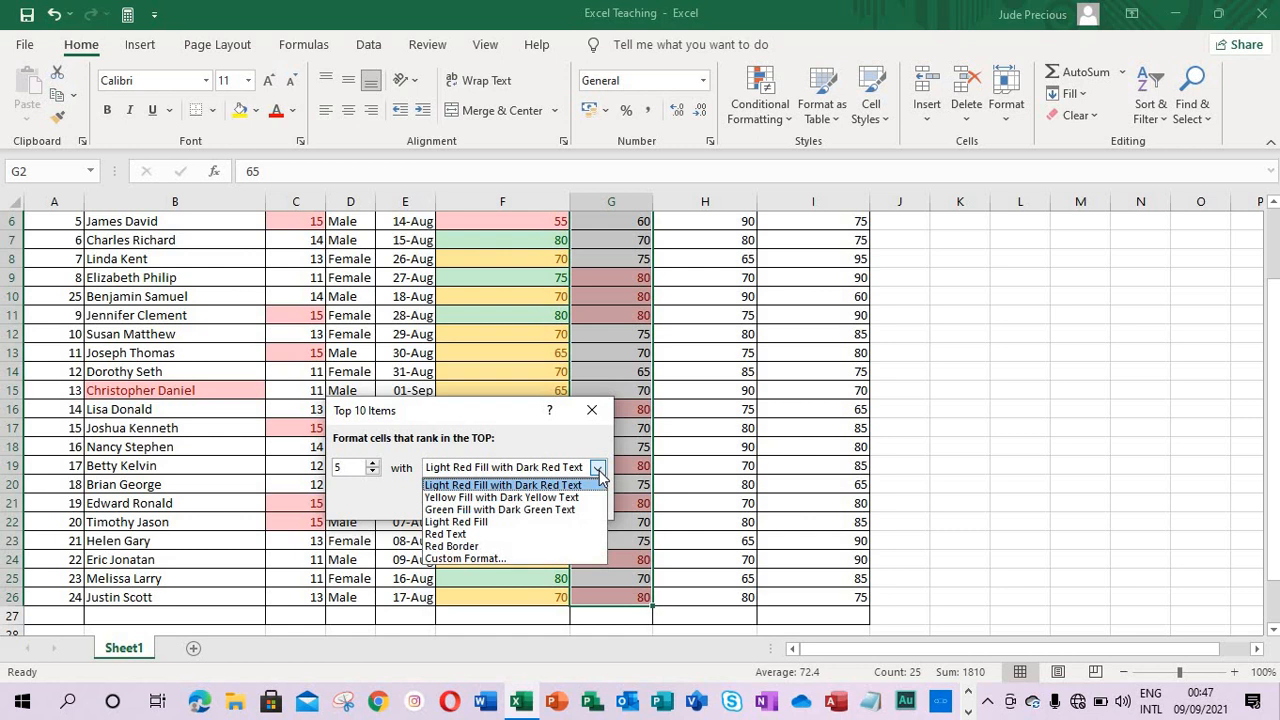
pyautogui.click(560, 509)
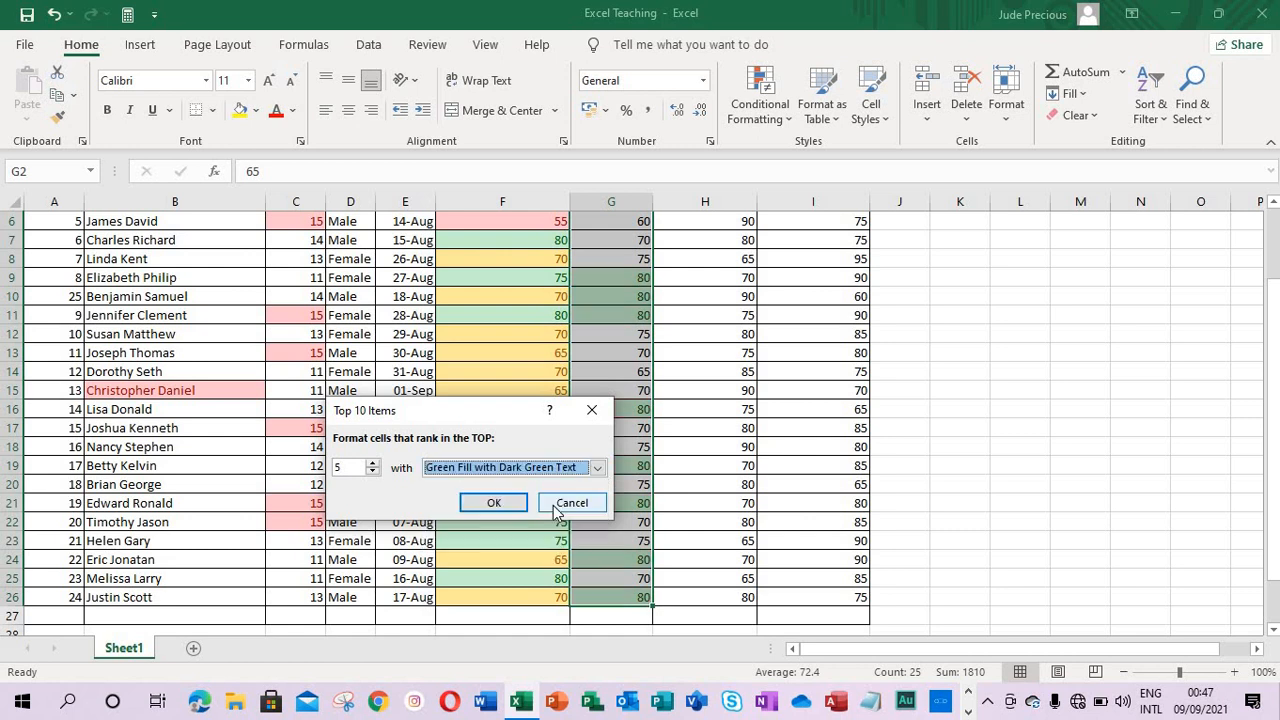
pyautogui.click(494, 503)
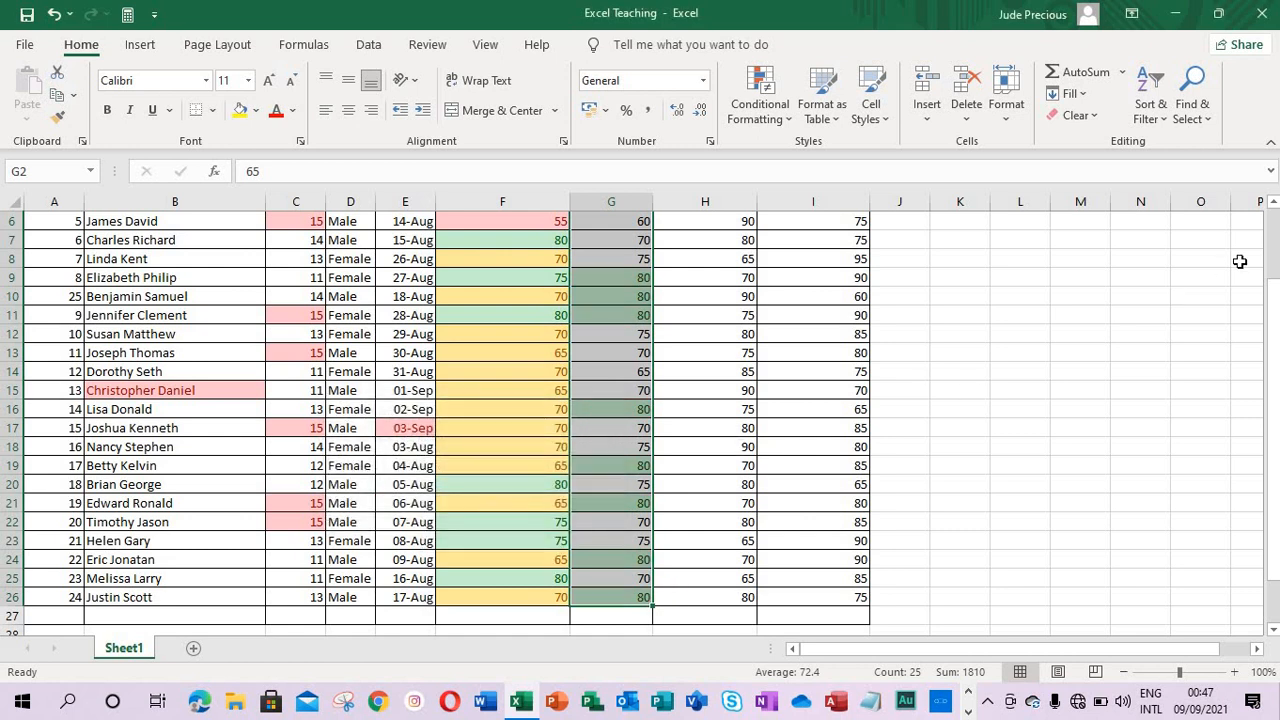
pyautogui.scroll(2, 1274, 245)
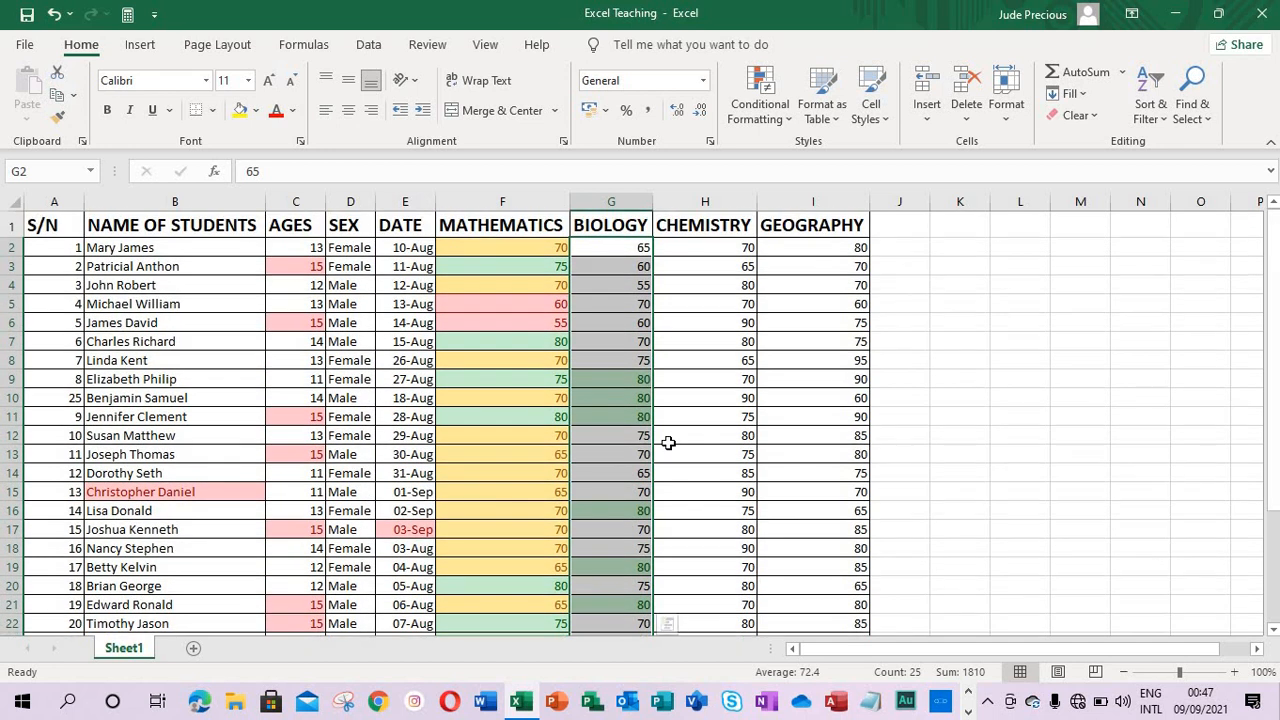
# Step: Add a Bottom 10 Items rule to the Biology scores, formatting the lowest 10 with Light Red Fill with Dark Red Text
pyautogui.scroll(-1, 1015, 552)
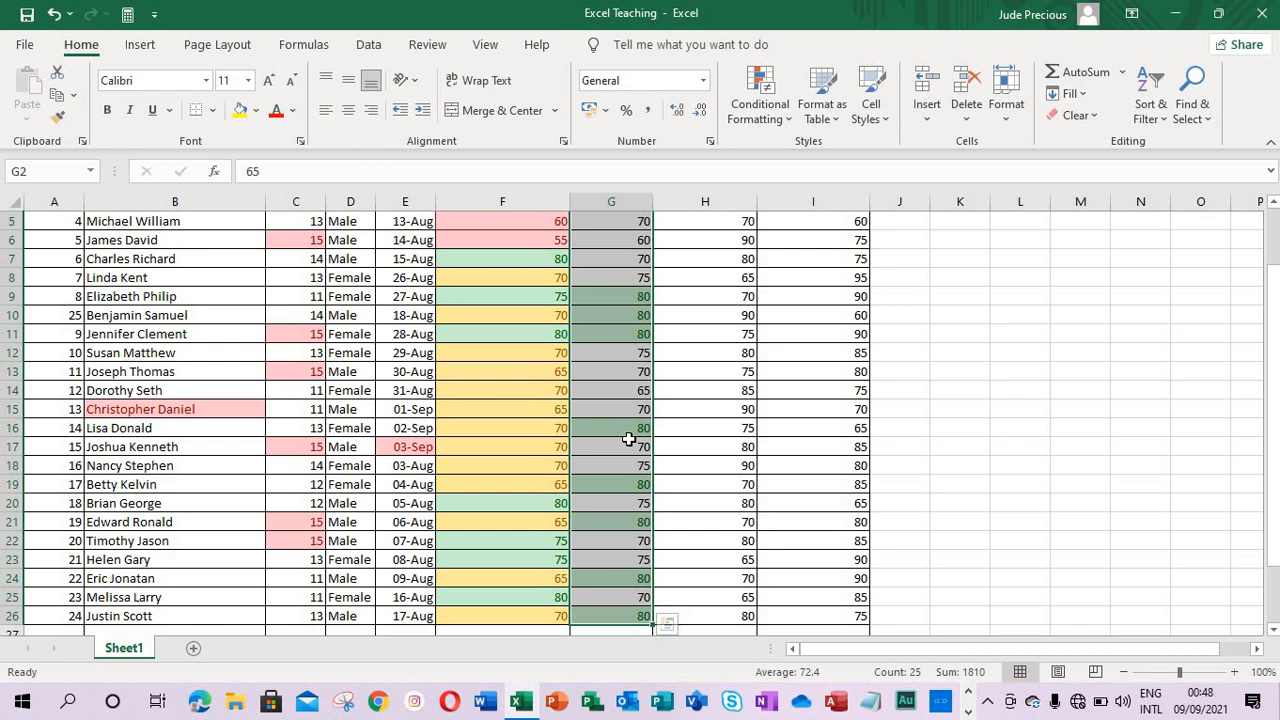
pyautogui.click(789, 131)
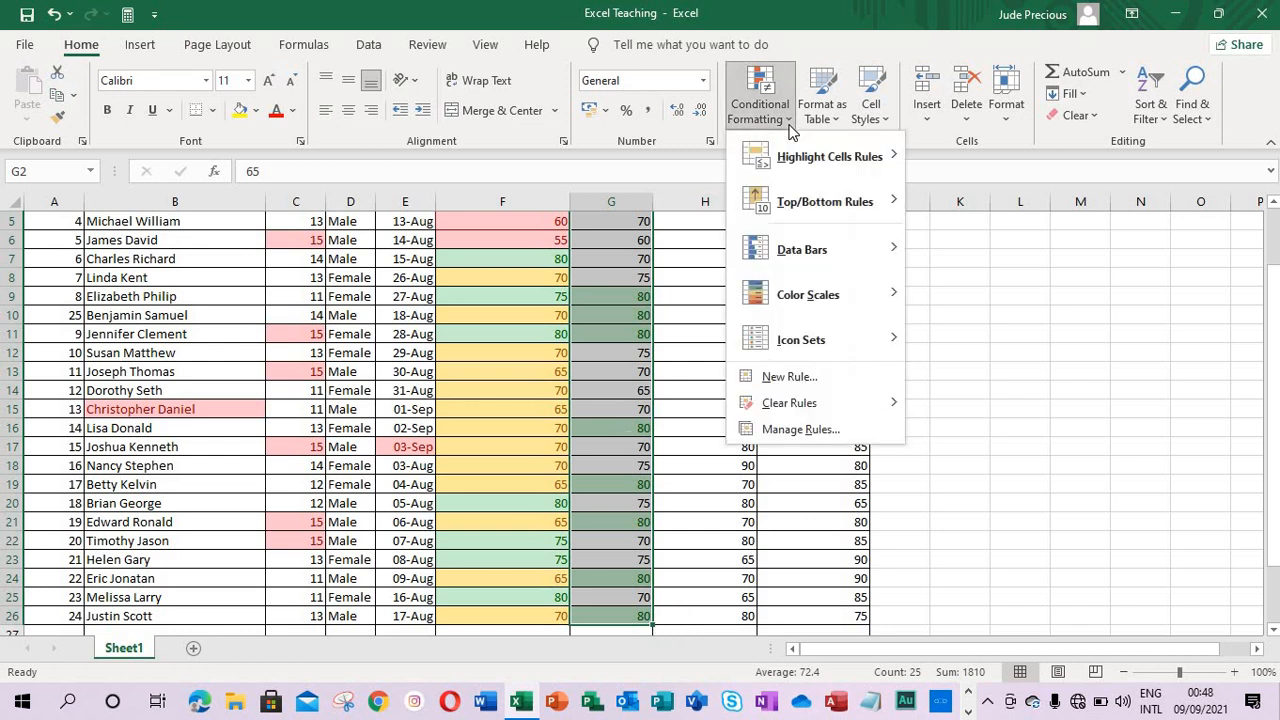
pyautogui.moveTo(787, 203)
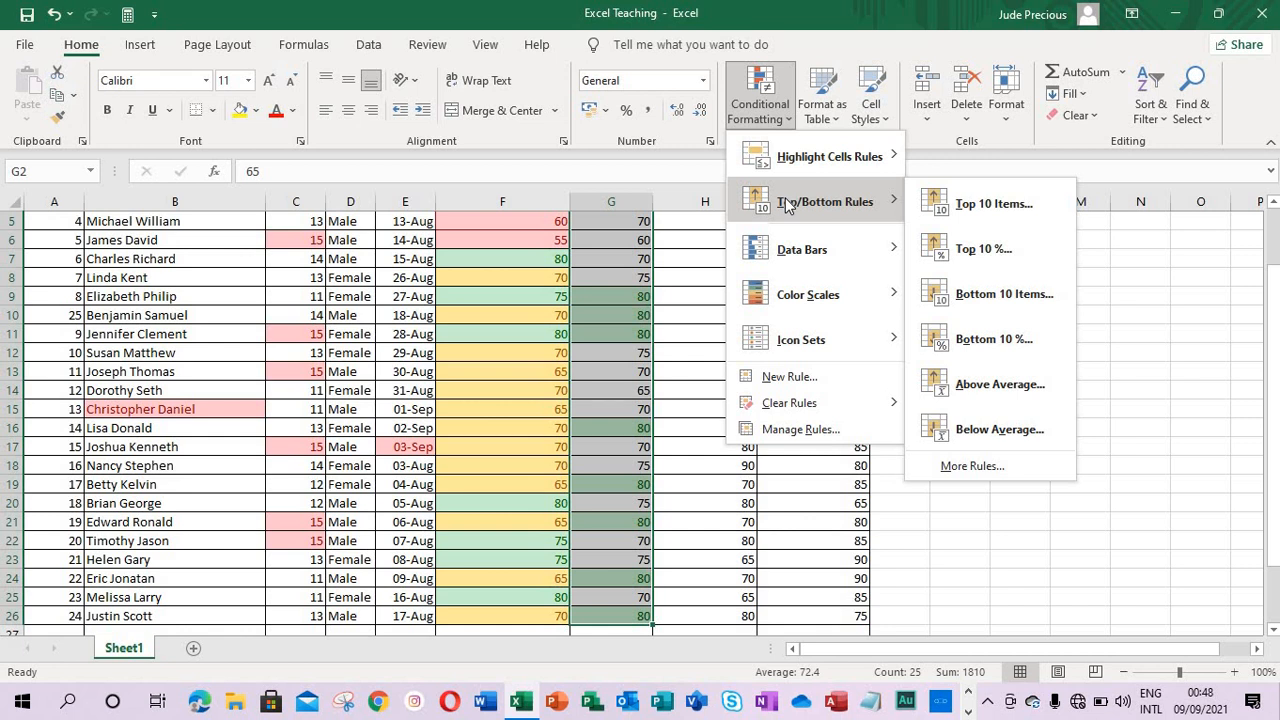
pyautogui.click(983, 290)
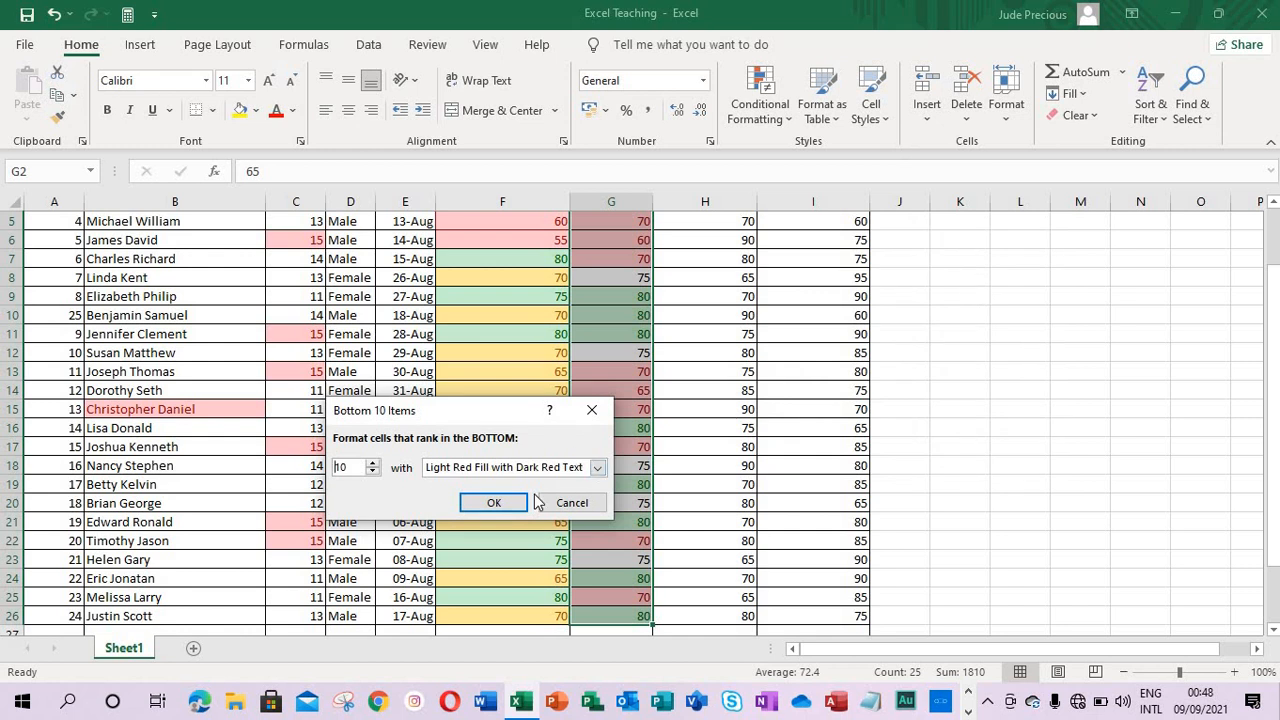
pyautogui.click(497, 503)
pyautogui.scroll(2, 616, 540)
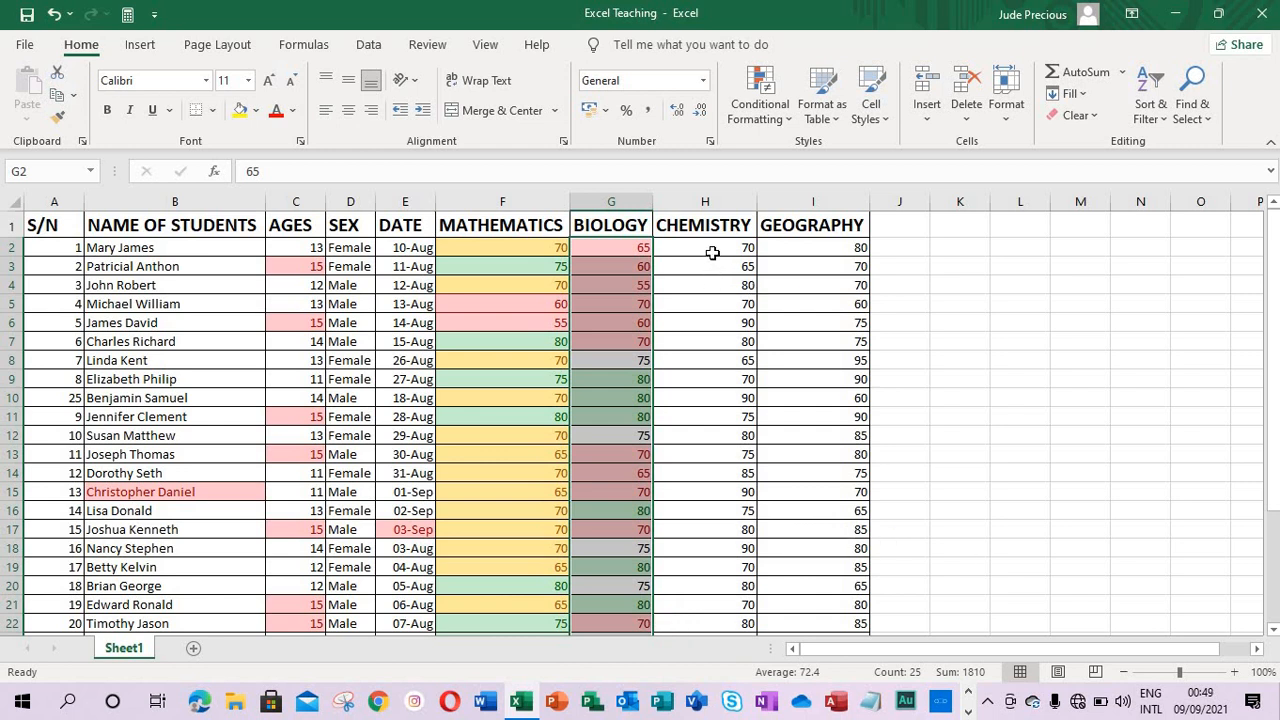
# Step: Add an Above Average rule to the Chemistry column, formatting matching scores with Light Red Fill with Dark Red Text
pyautogui.click(711, 231)
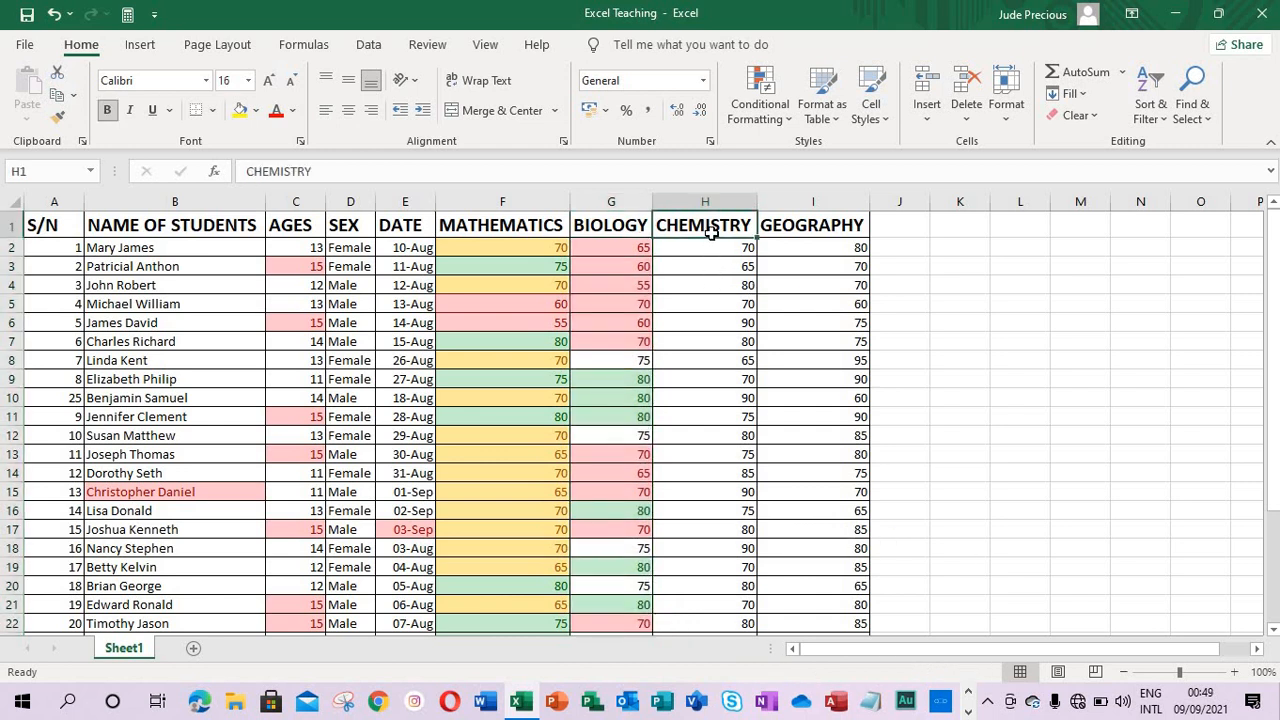
pyautogui.hotkey('ctrl', 'shift', 'Down')
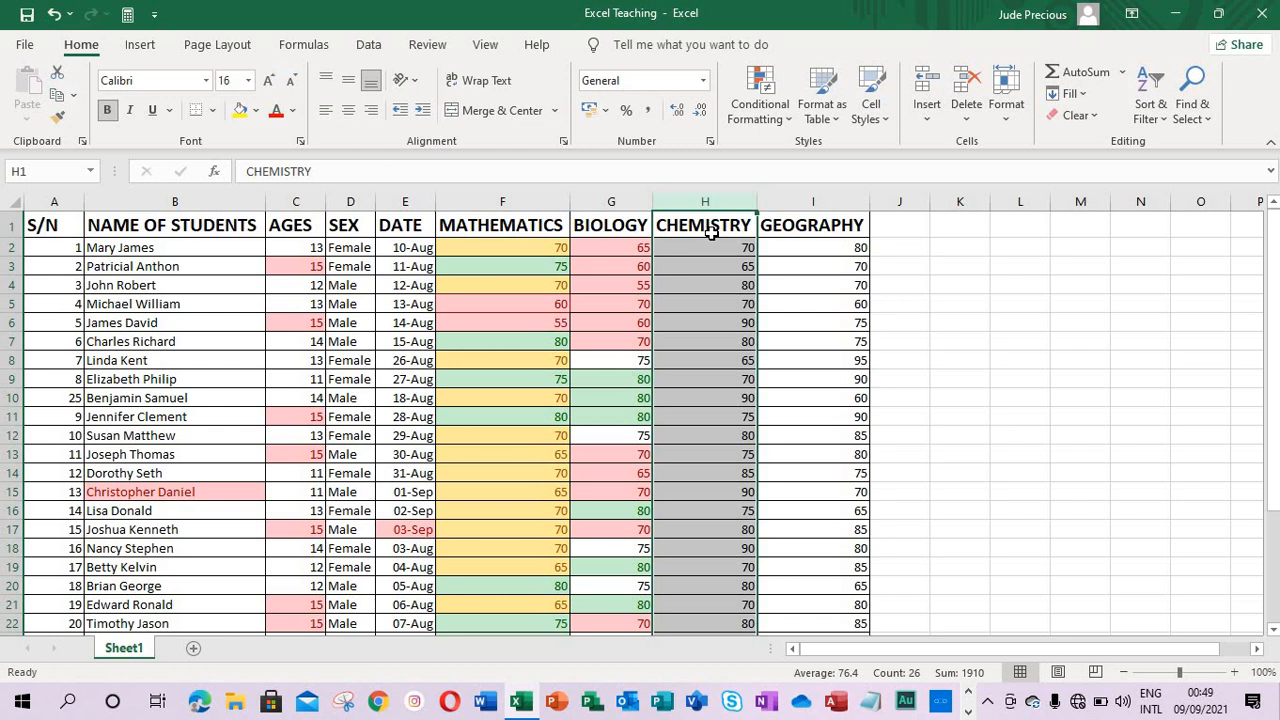
pyautogui.click(787, 127)
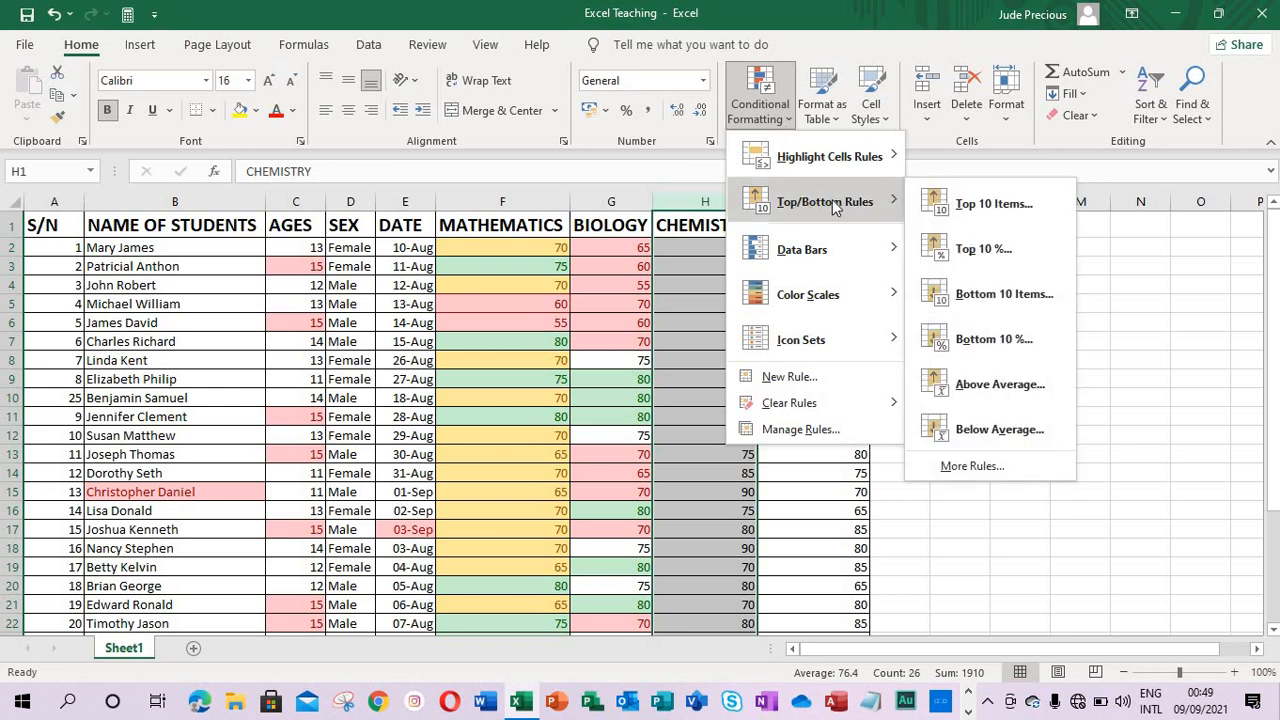
pyautogui.click(985, 388)
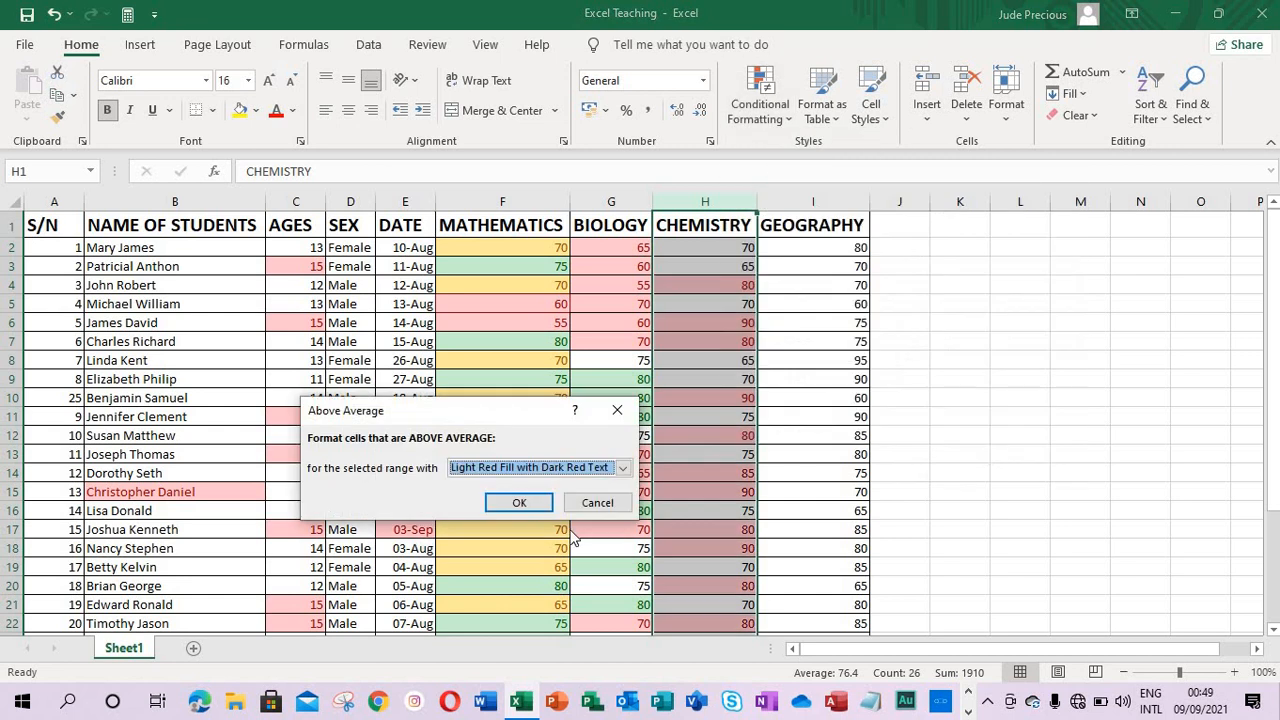
pyautogui.click(522, 503)
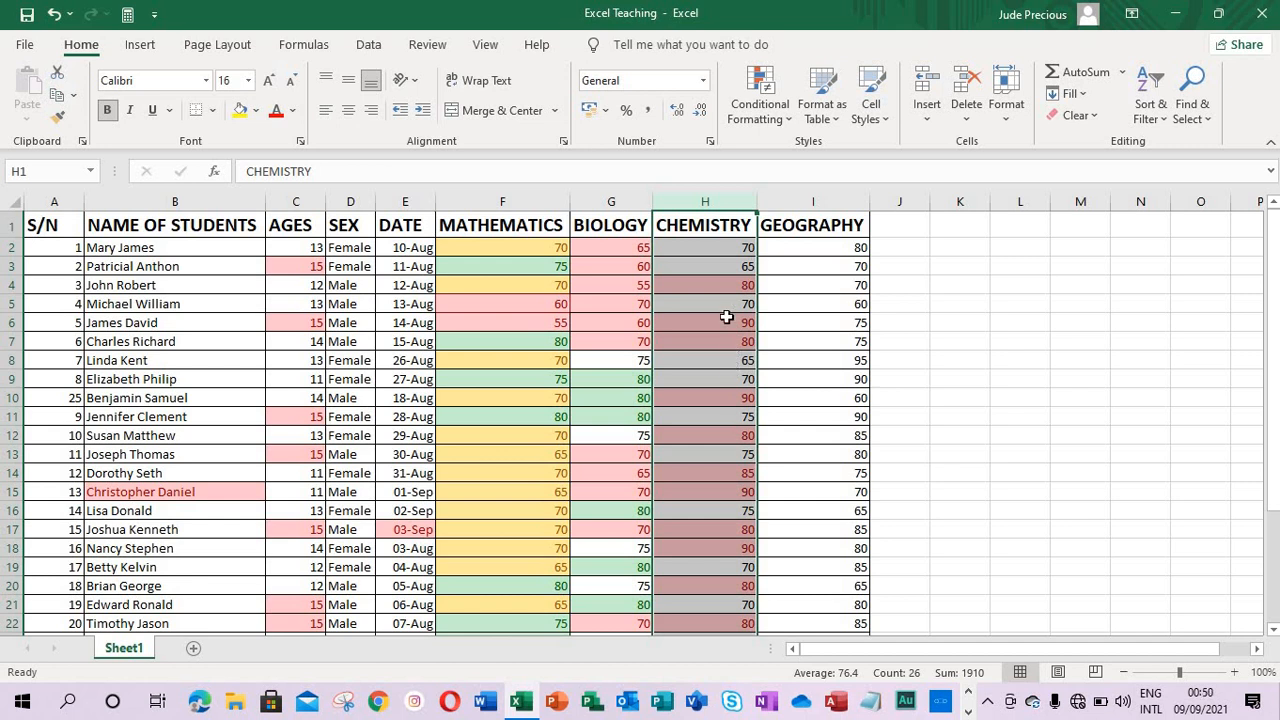
# Step: Add a Below Average rule to the Chemistry column, formatting matching scores with Yellow Fill with Dark Yellow Text
pyautogui.click(709, 255)
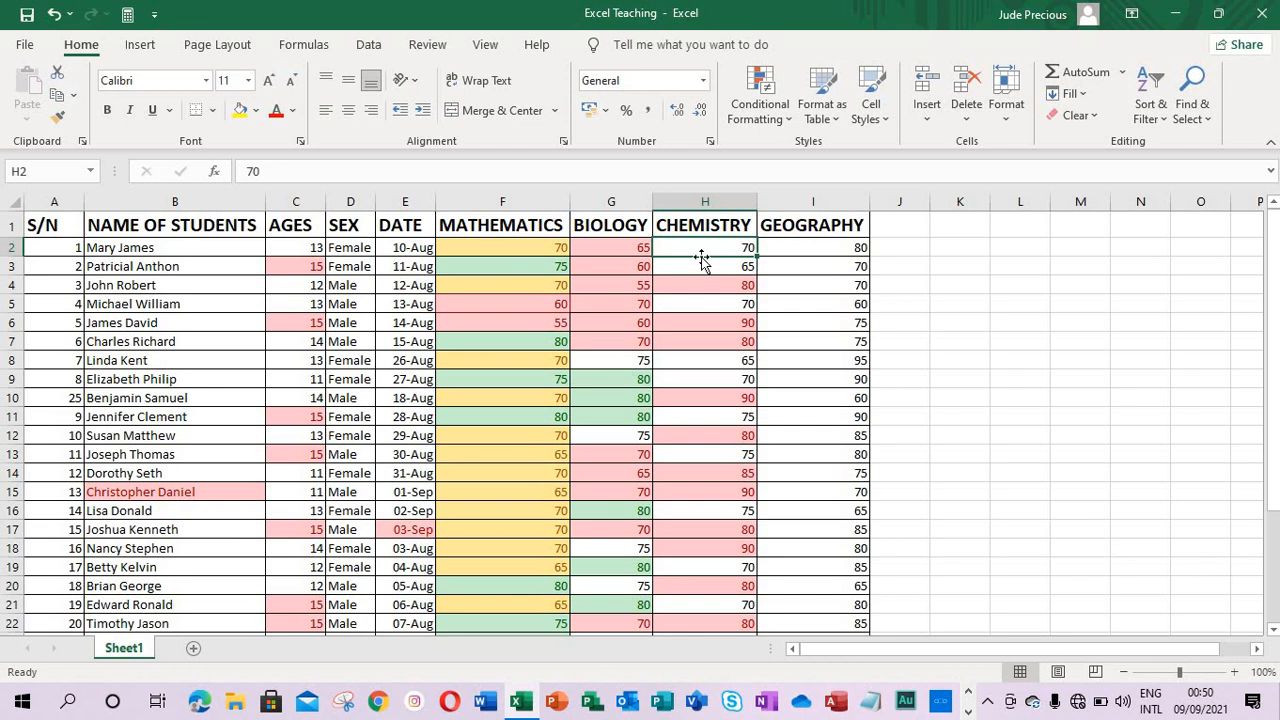
pyautogui.hotkey('ctrl', 'space')
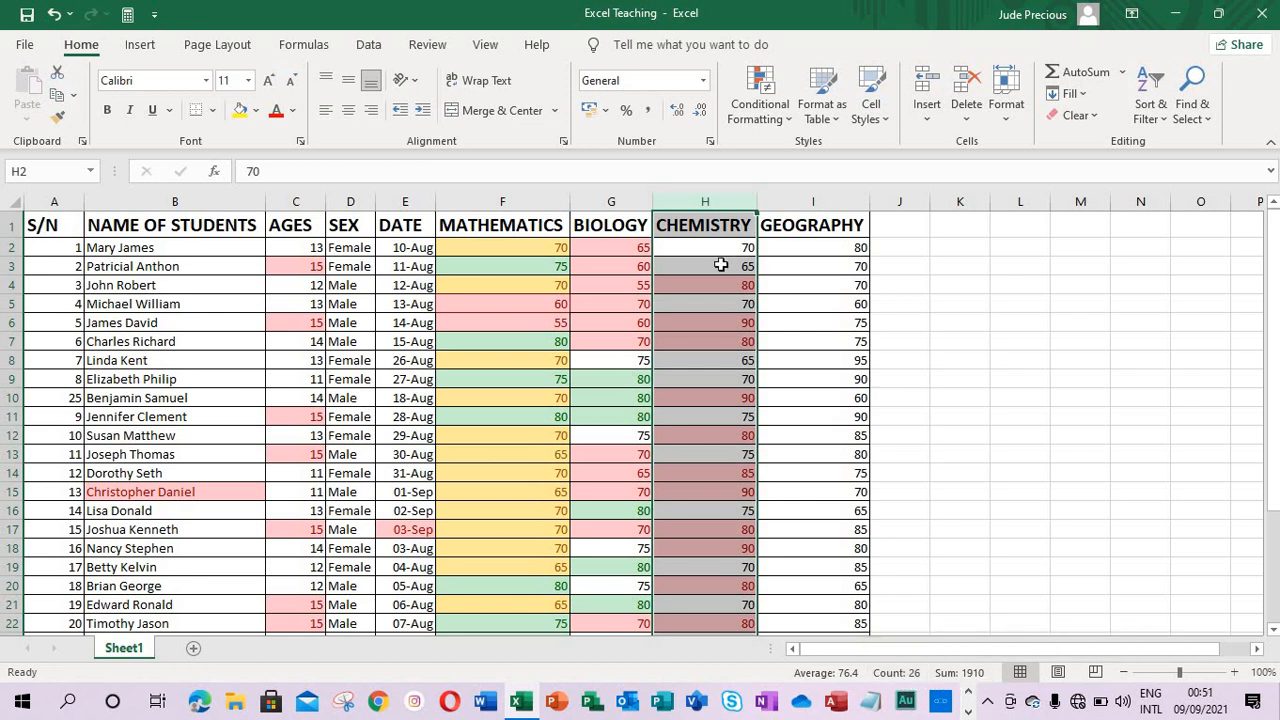
pyautogui.click(785, 123)
pyautogui.moveTo(792, 212)
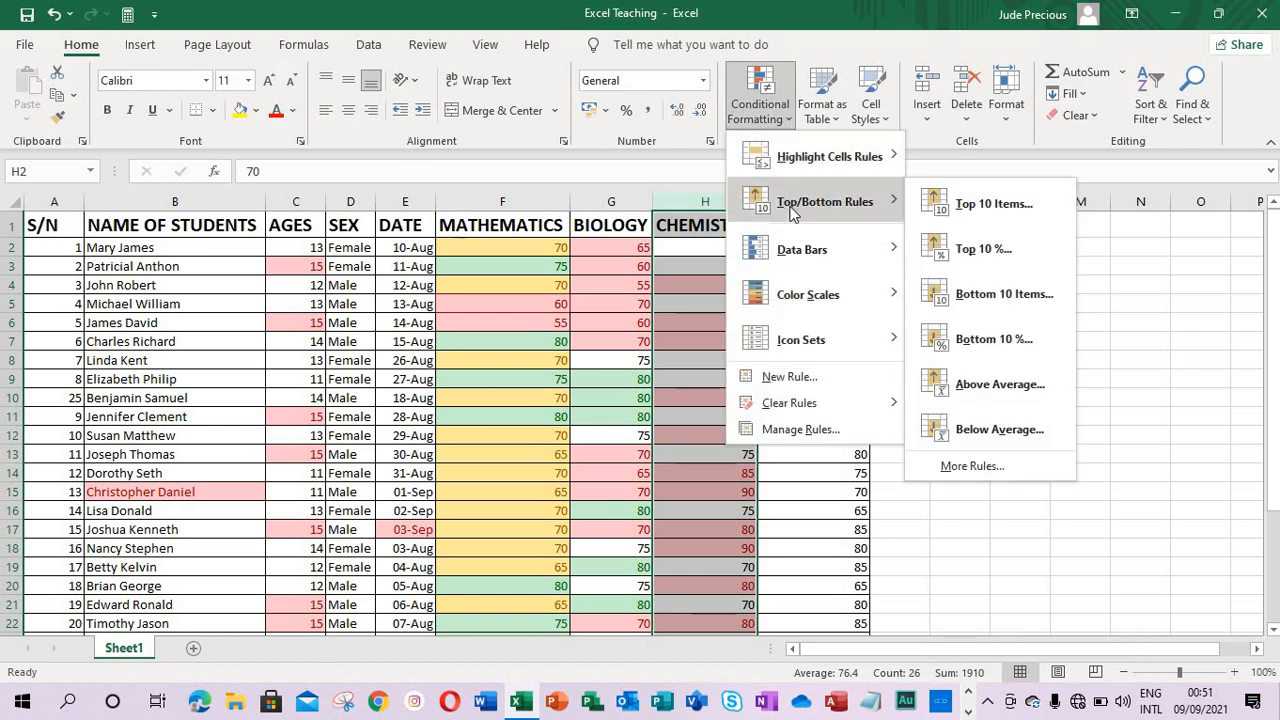
pyautogui.click(998, 430)
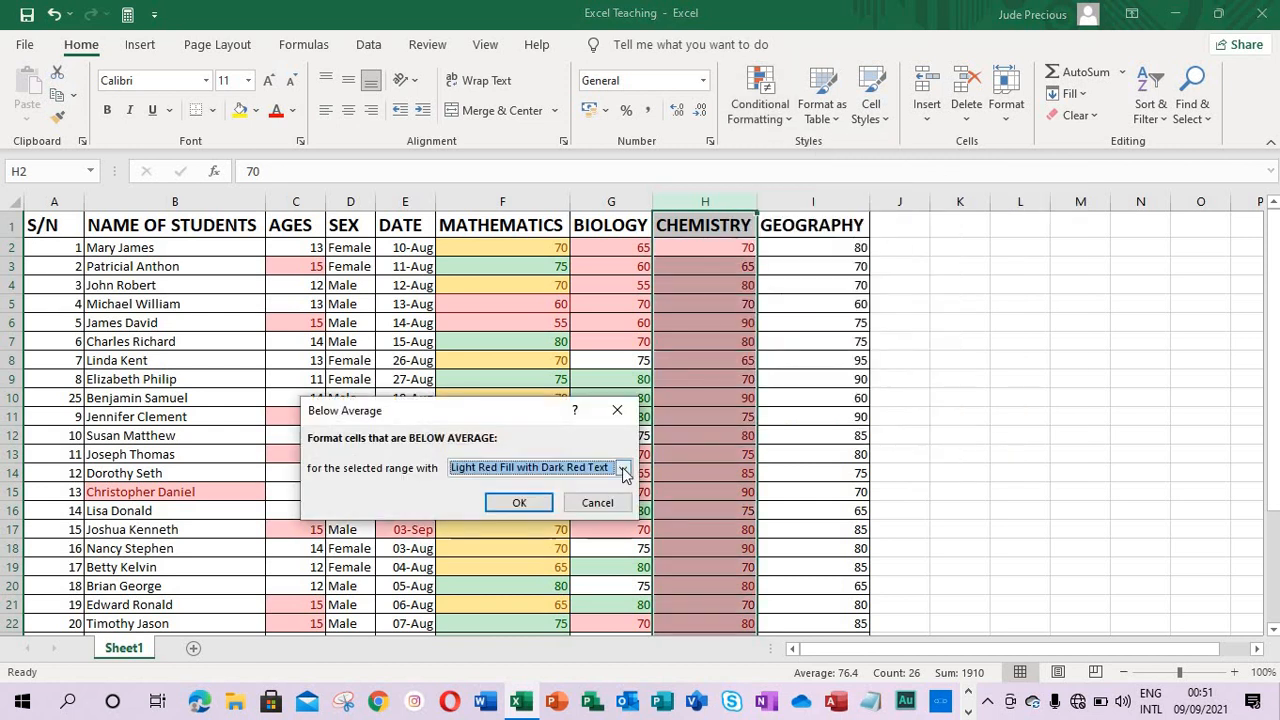
pyautogui.click(622, 468)
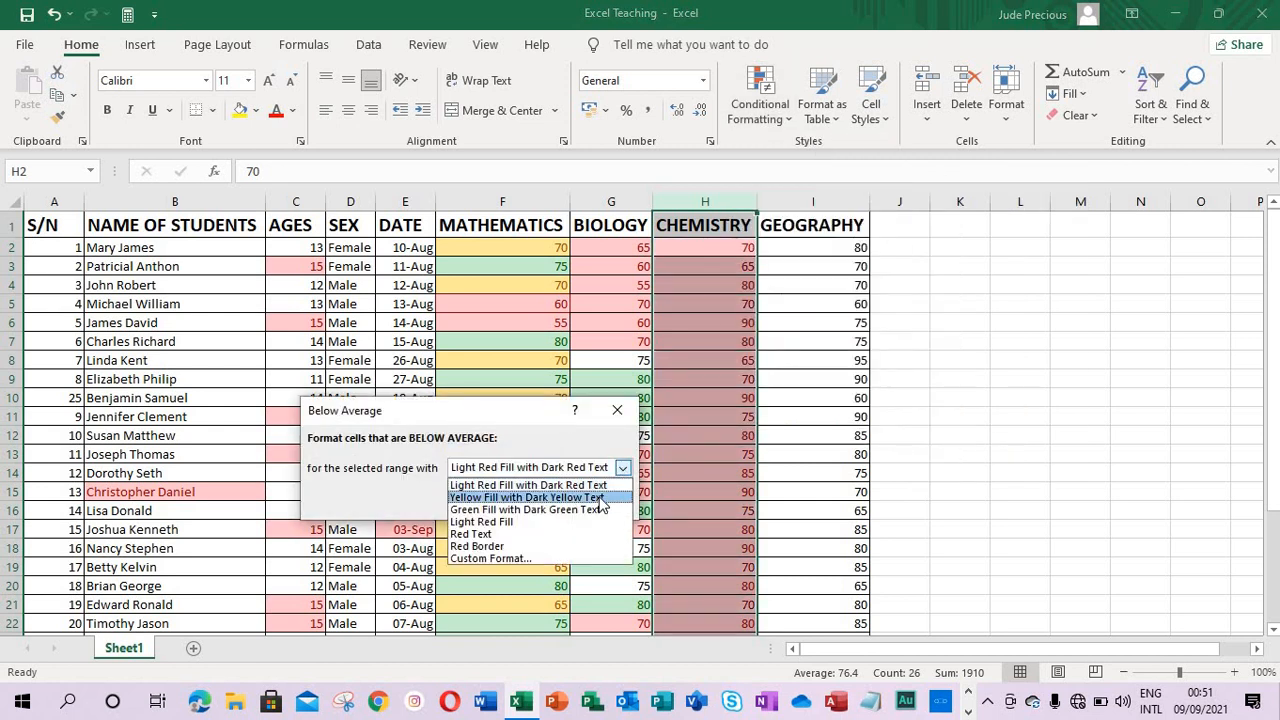
pyautogui.click(598, 498)
pyautogui.click(519, 503)
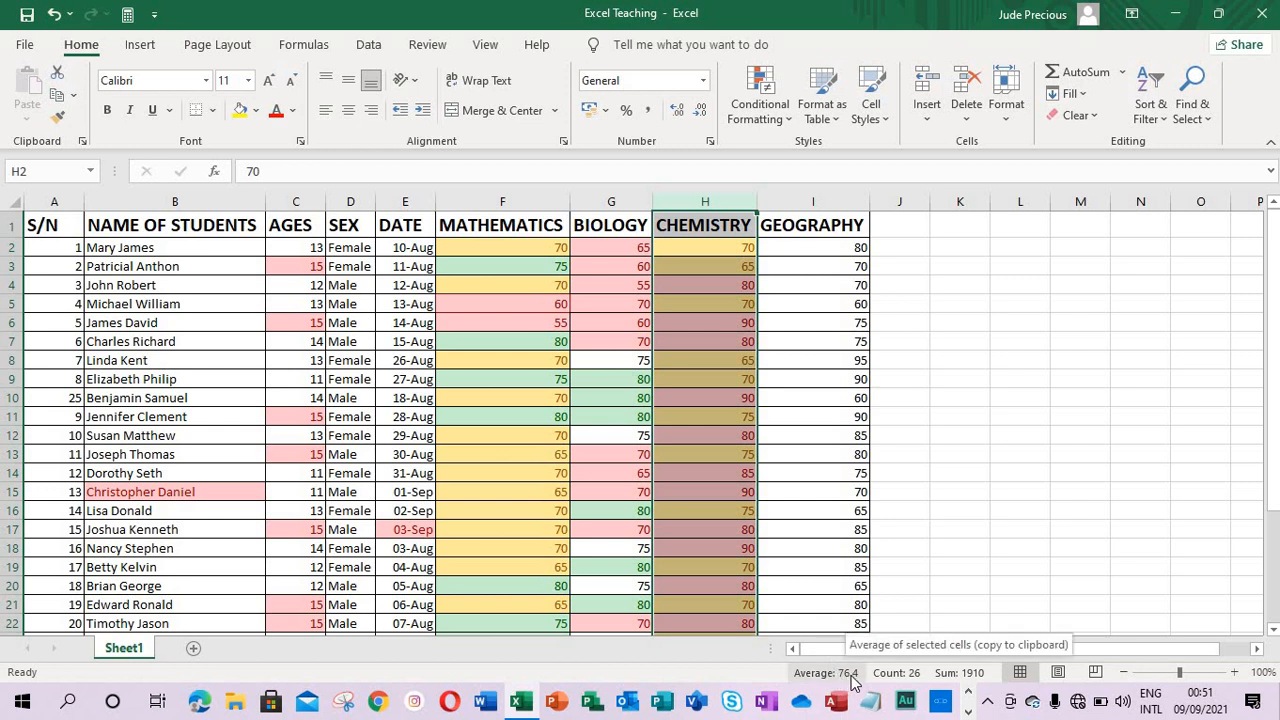
pyautogui.moveTo(708, 456); pyautogui.dragTo(721, 421)
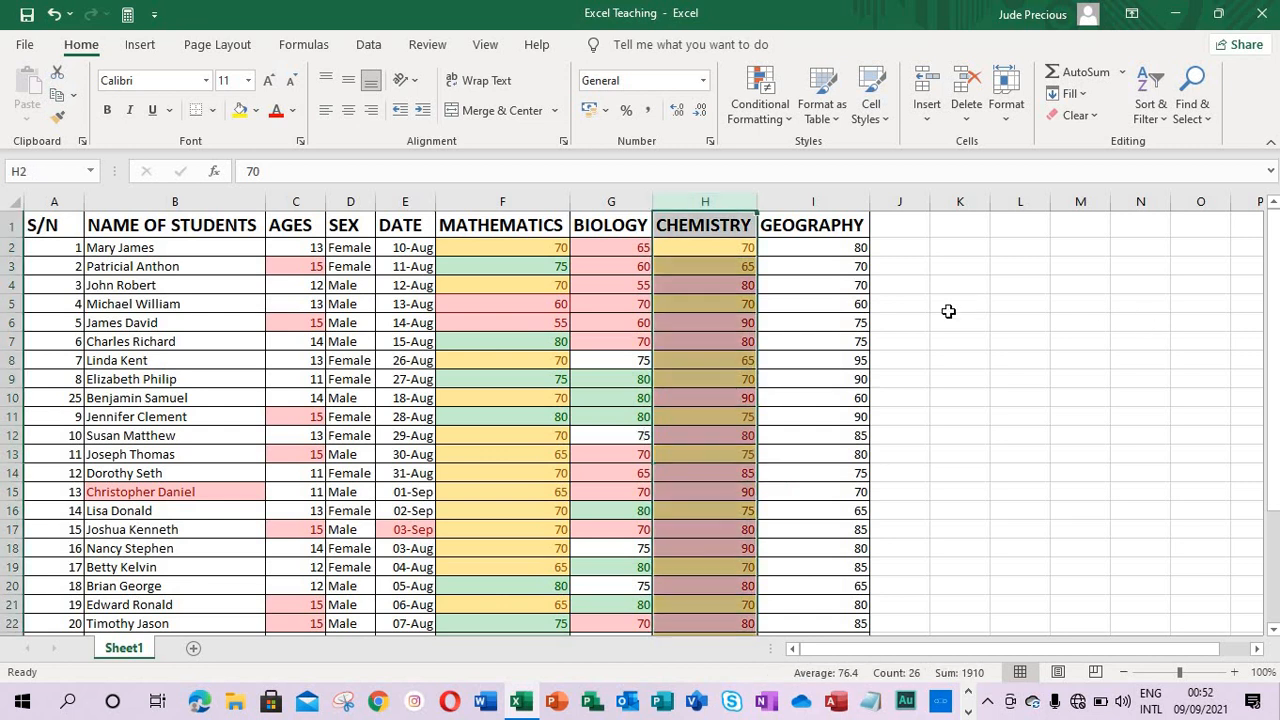
# Step: Add a Top 10% rule to the Geography column, formatting the top 20% with Light Red Fill with Dark Red Text
pyautogui.click(828, 230)
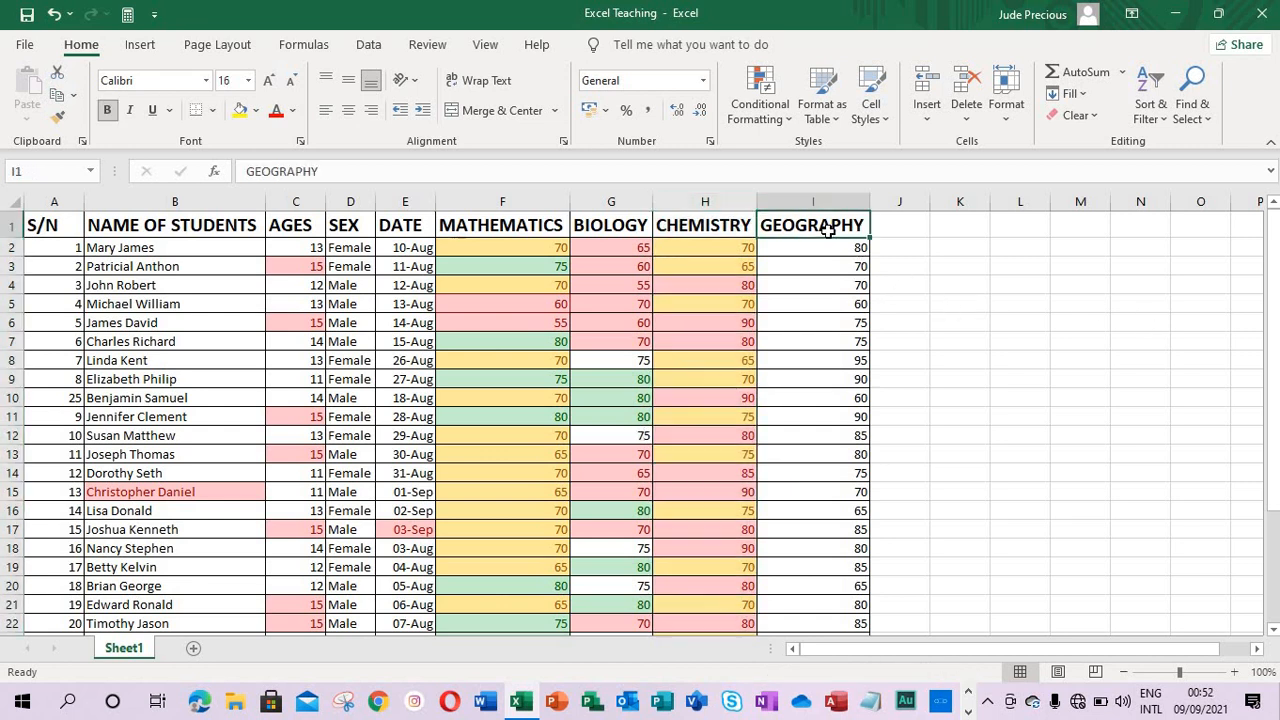
pyautogui.hotkey('ctrl', 'shift', 'Down')
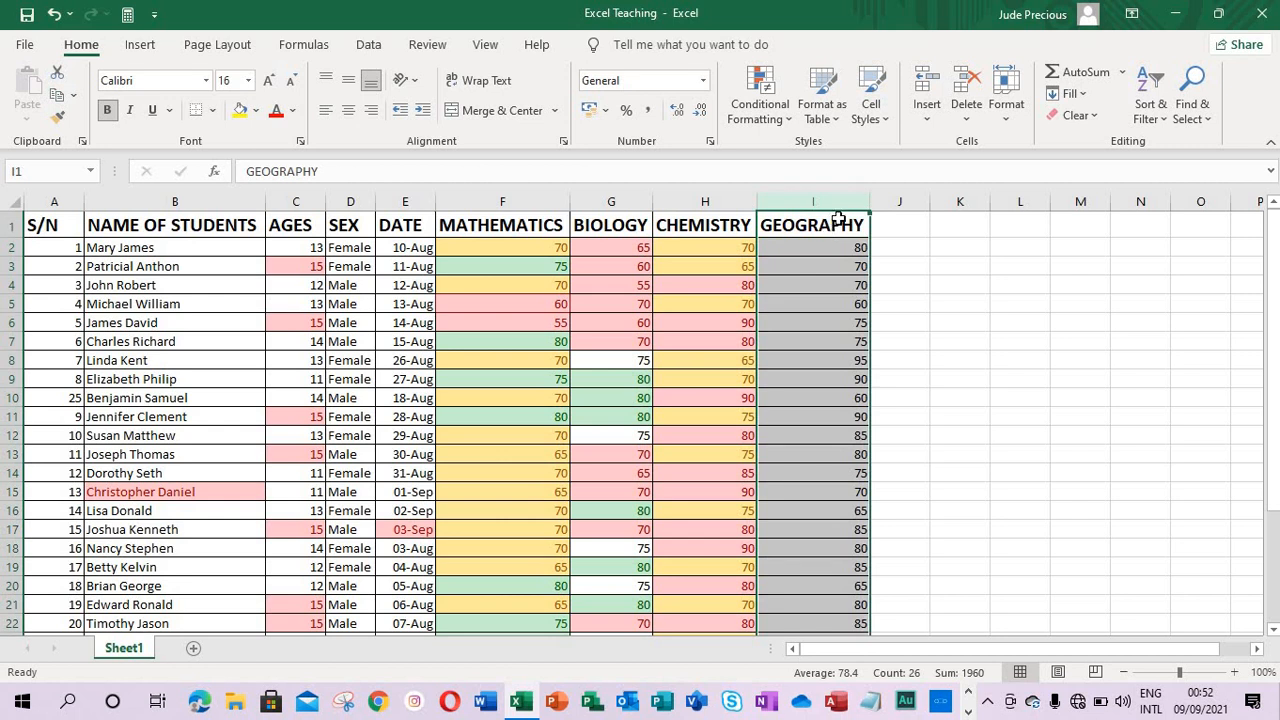
pyautogui.click(792, 120)
pyautogui.moveTo(818, 206)
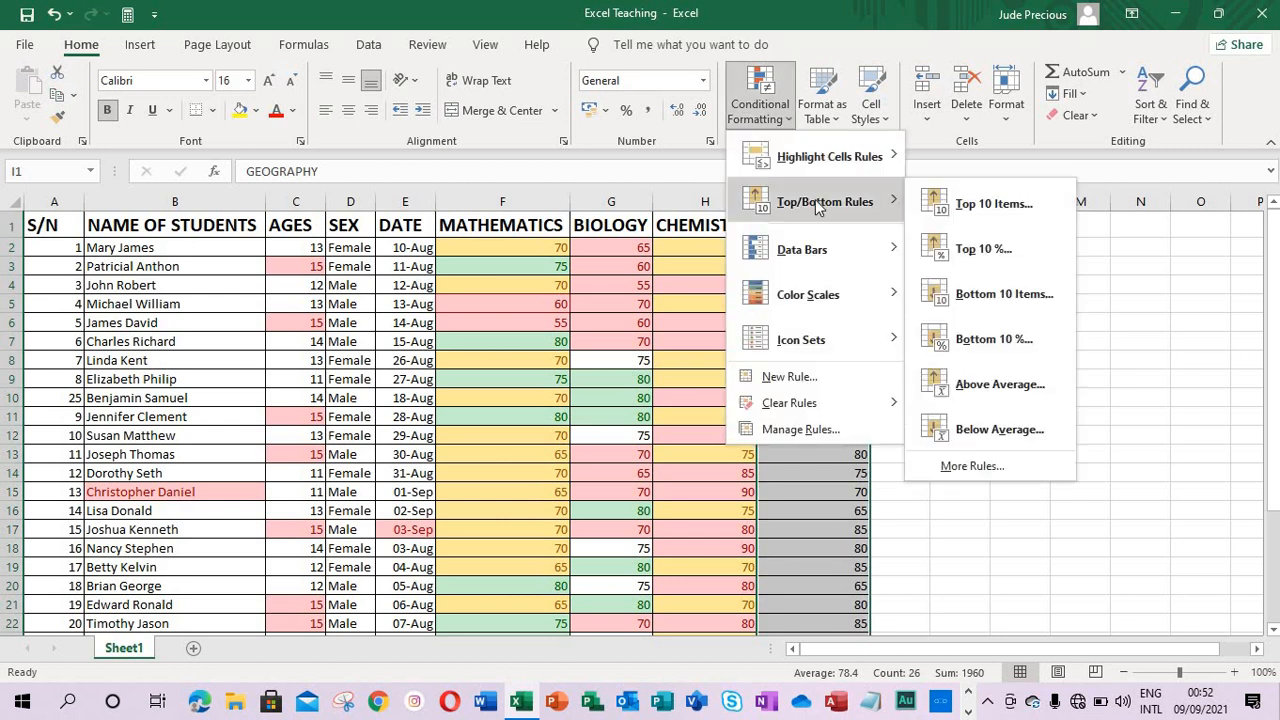
pyautogui.click(963, 254)
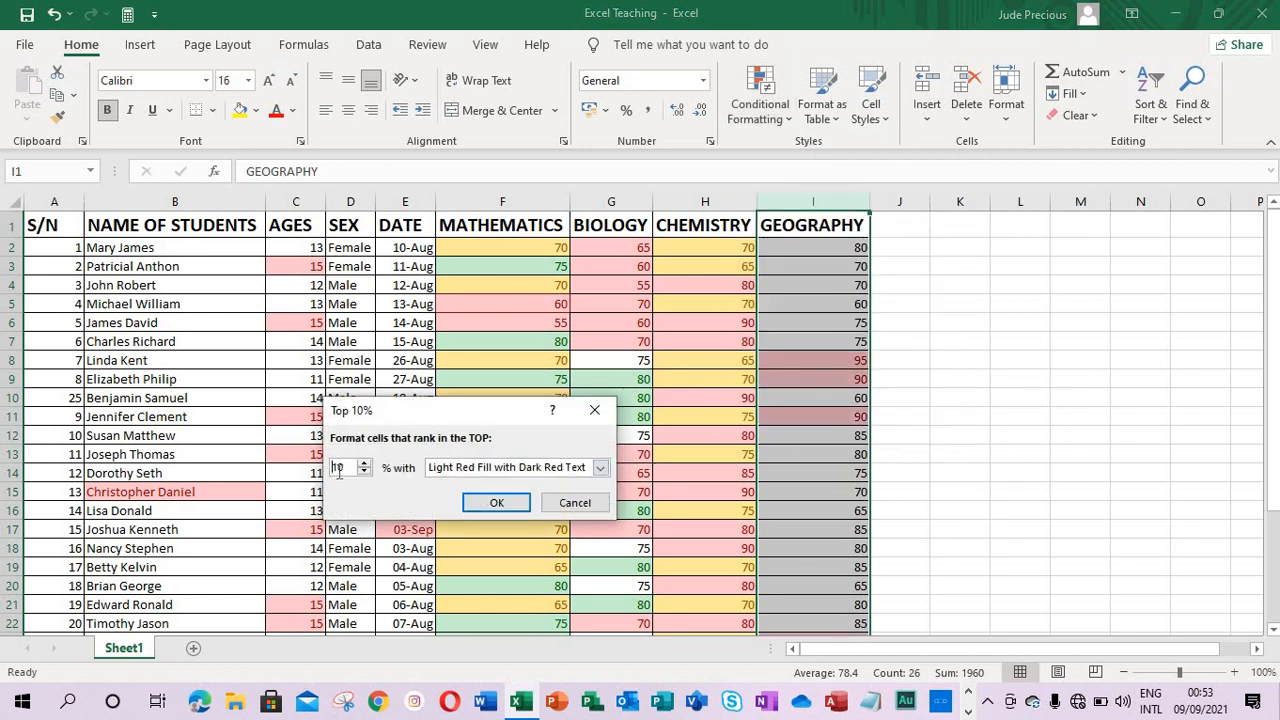
pyautogui.click(495, 500)
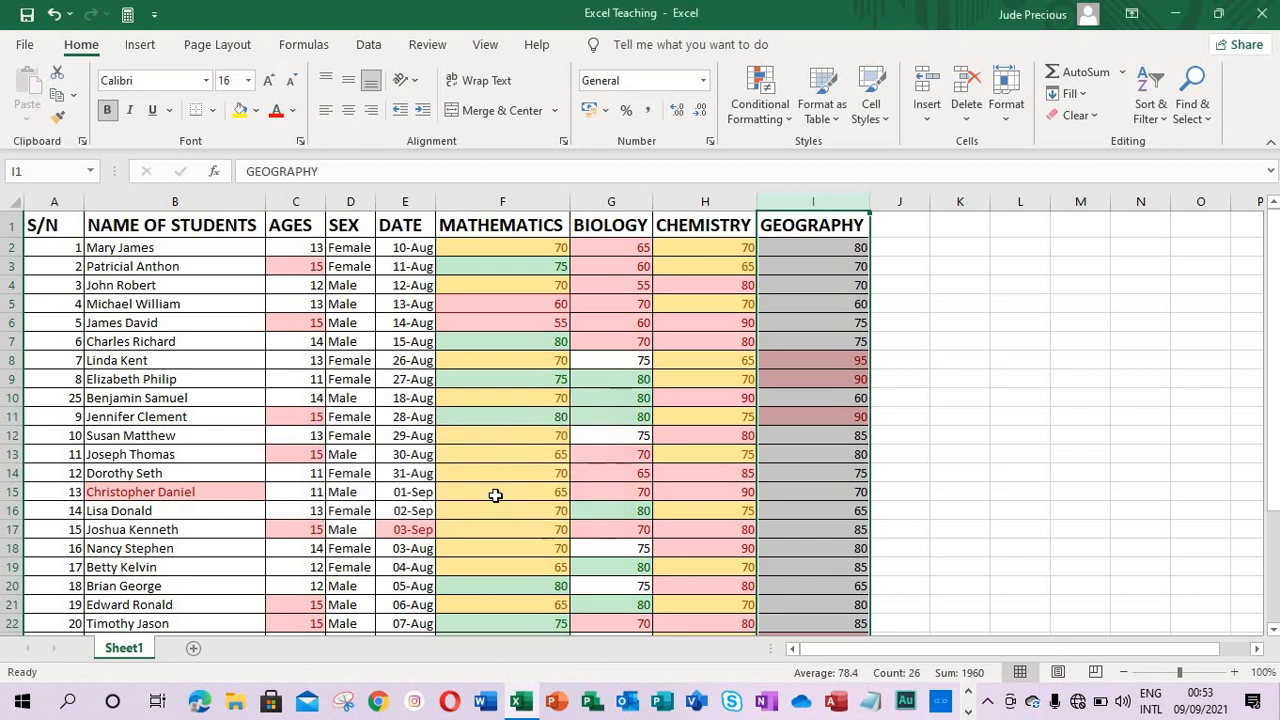
pyautogui.scroll(-1, 849, 411)
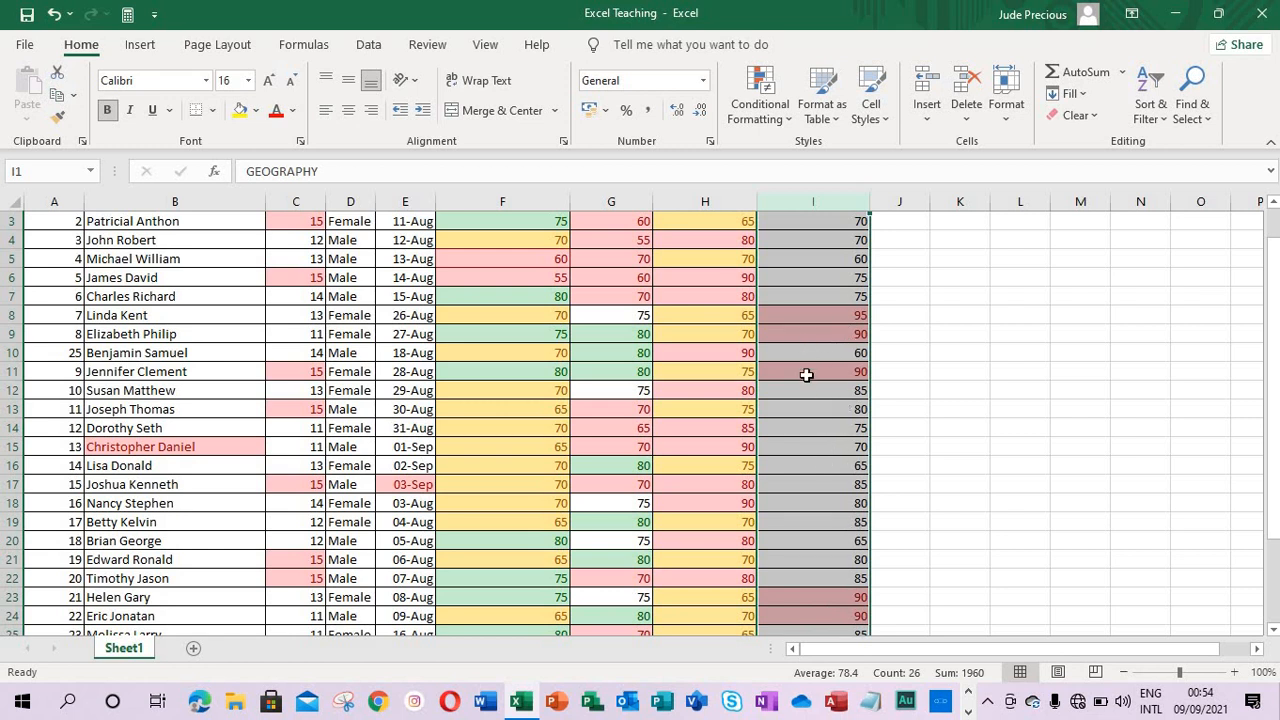
# Step: Add a Bottom 10% rule to the Geography column, formatting the lowest 10% with Green Fill with Dark Green Text
pyautogui.click(787, 122)
pyautogui.moveTo(785, 204)
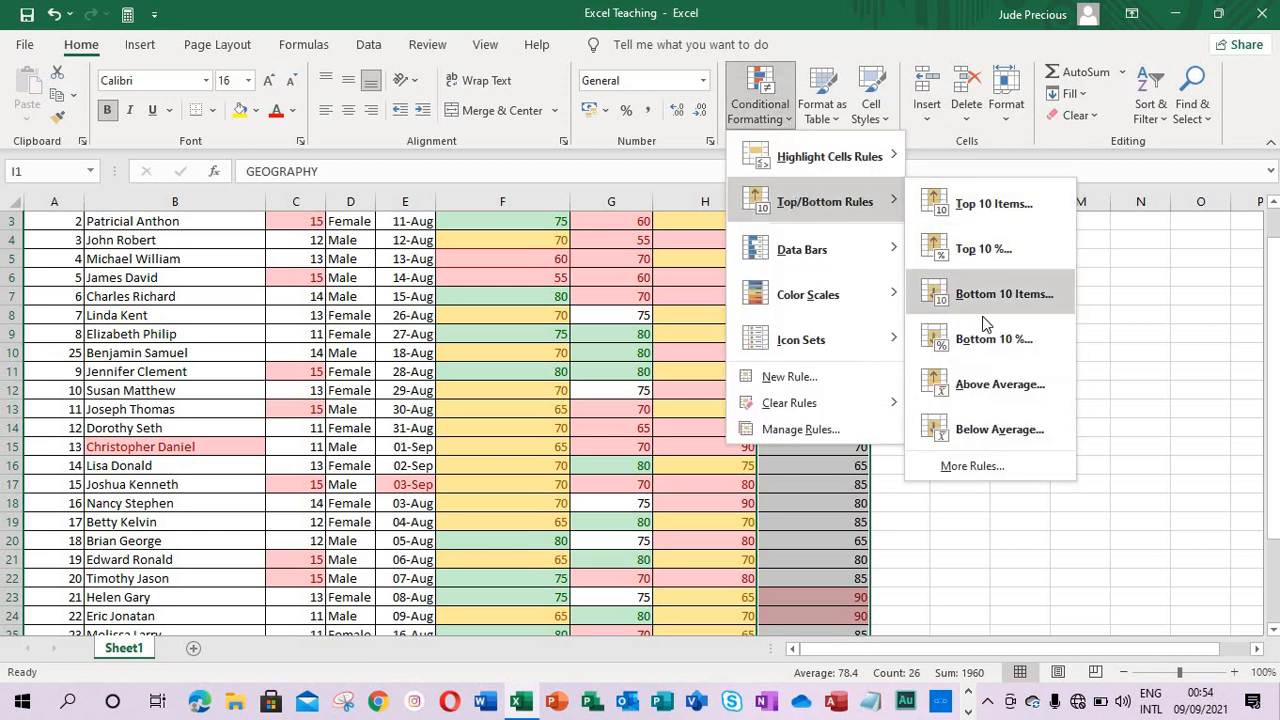
pyautogui.click(996, 341)
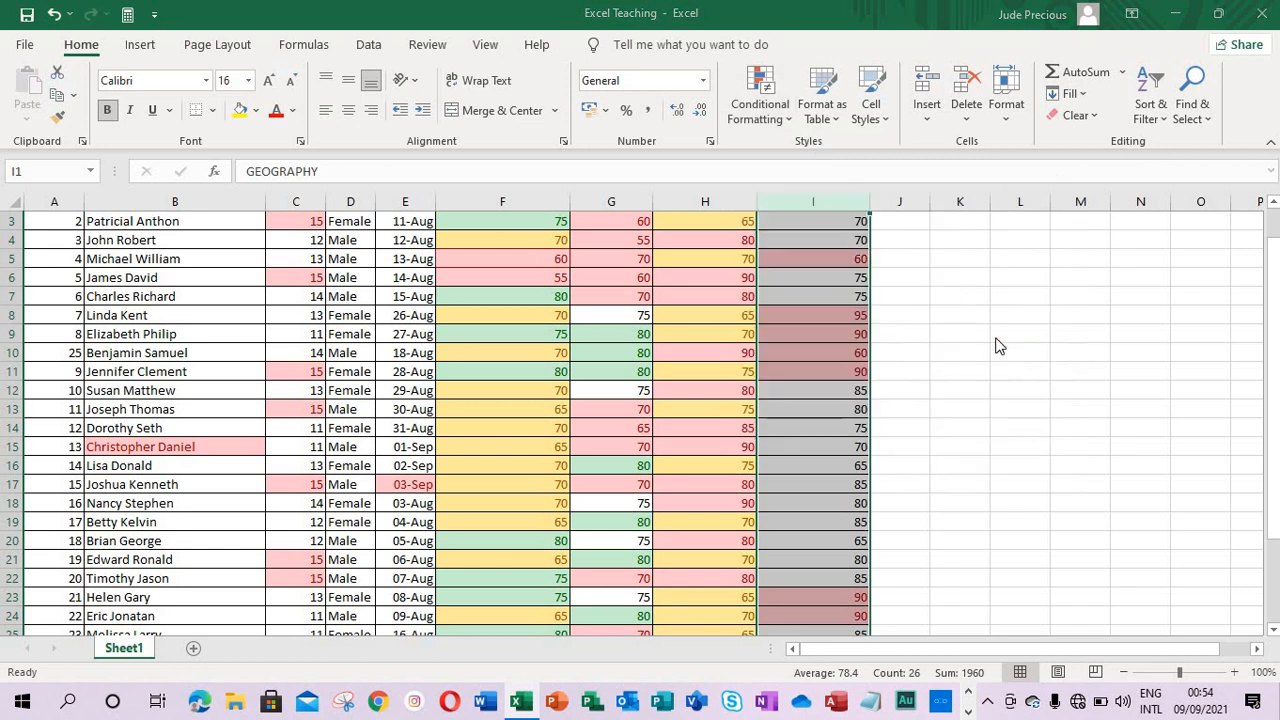
pyautogui.click(574, 472)
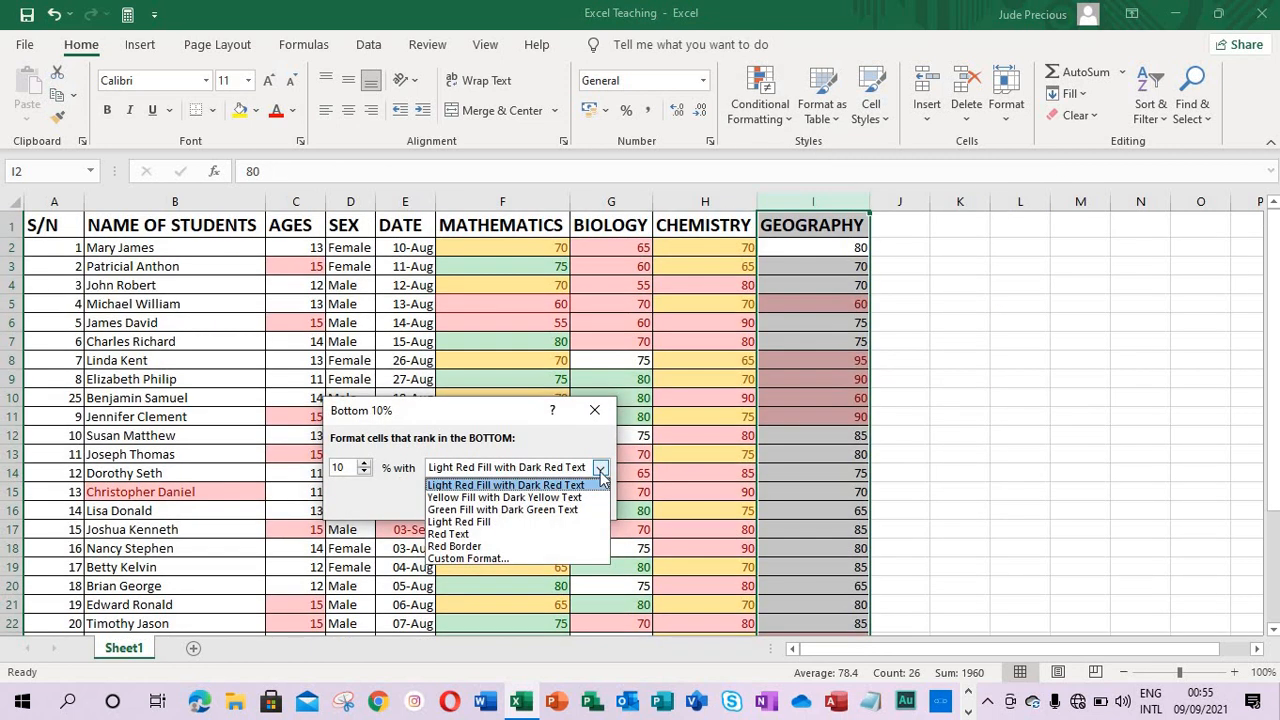
pyautogui.click(578, 509)
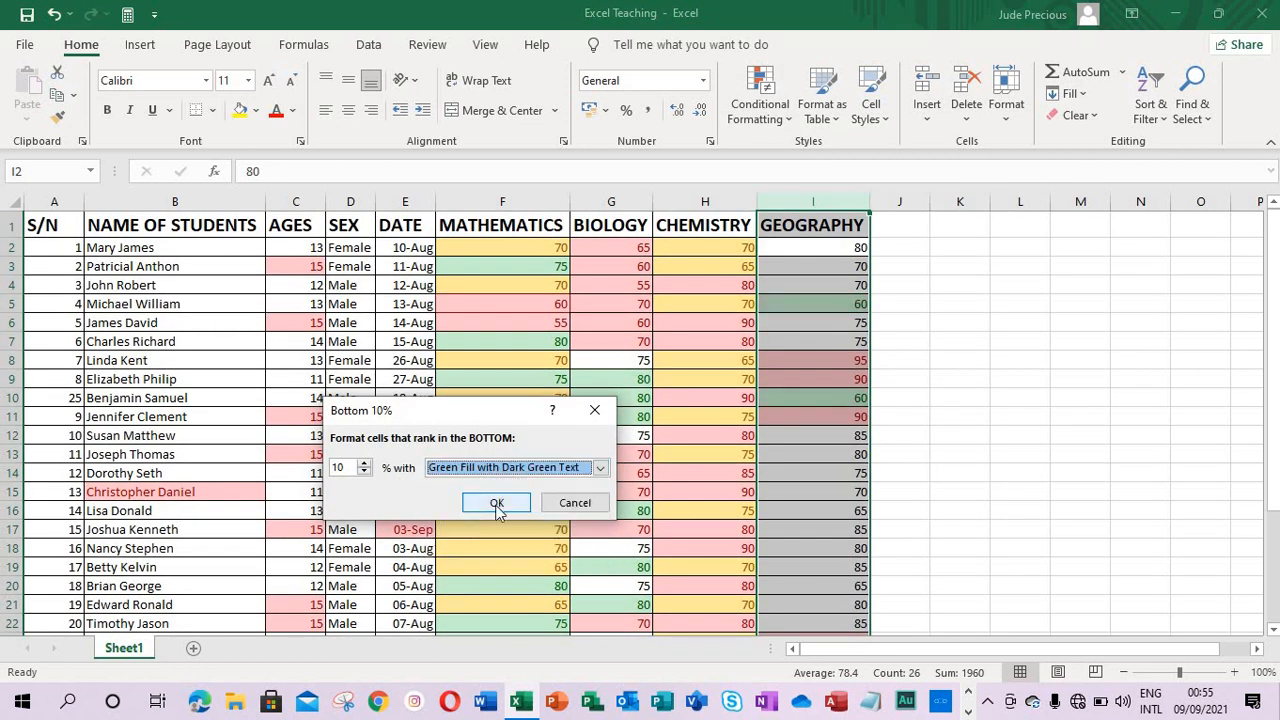
pyautogui.click(497, 507)
pyautogui.click(818, 286)
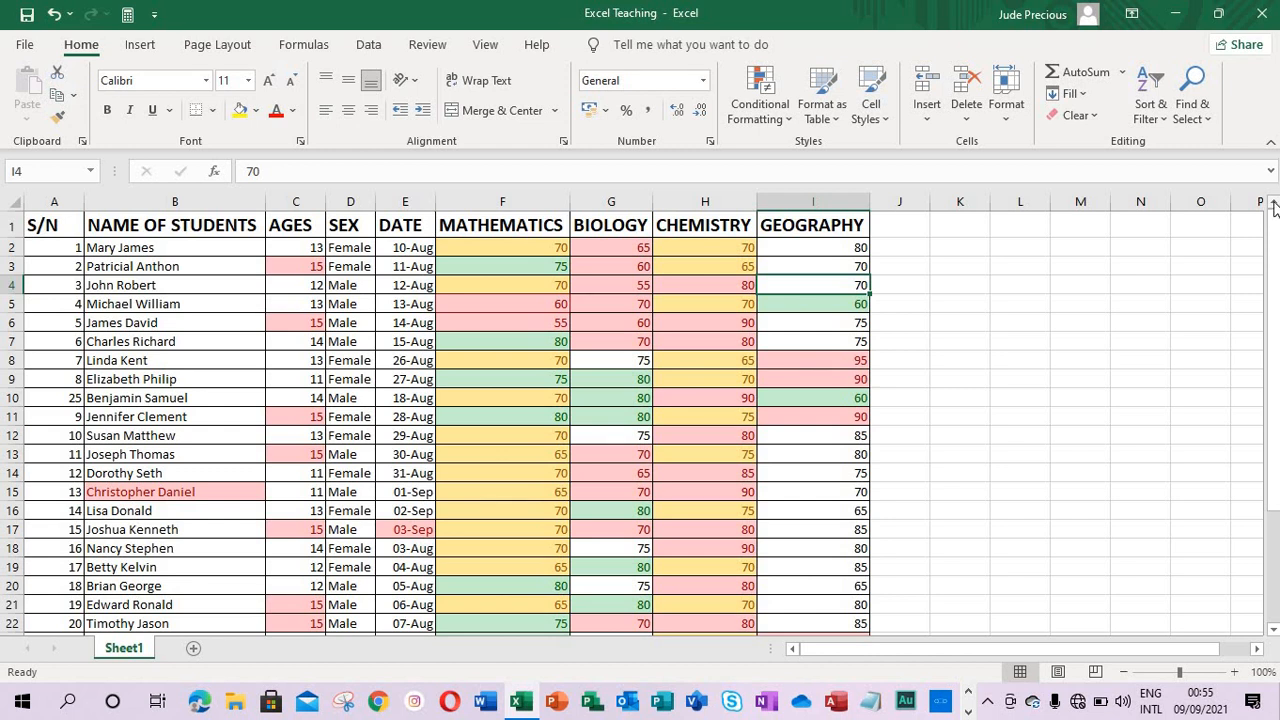
# Step: Review the conditional formatting rules for the Geography column and for the whole worksheet in the Rules Manager
pyautogui.click(834, 247)
pyautogui.hotkey('ctrl', 'shift', 'Down')
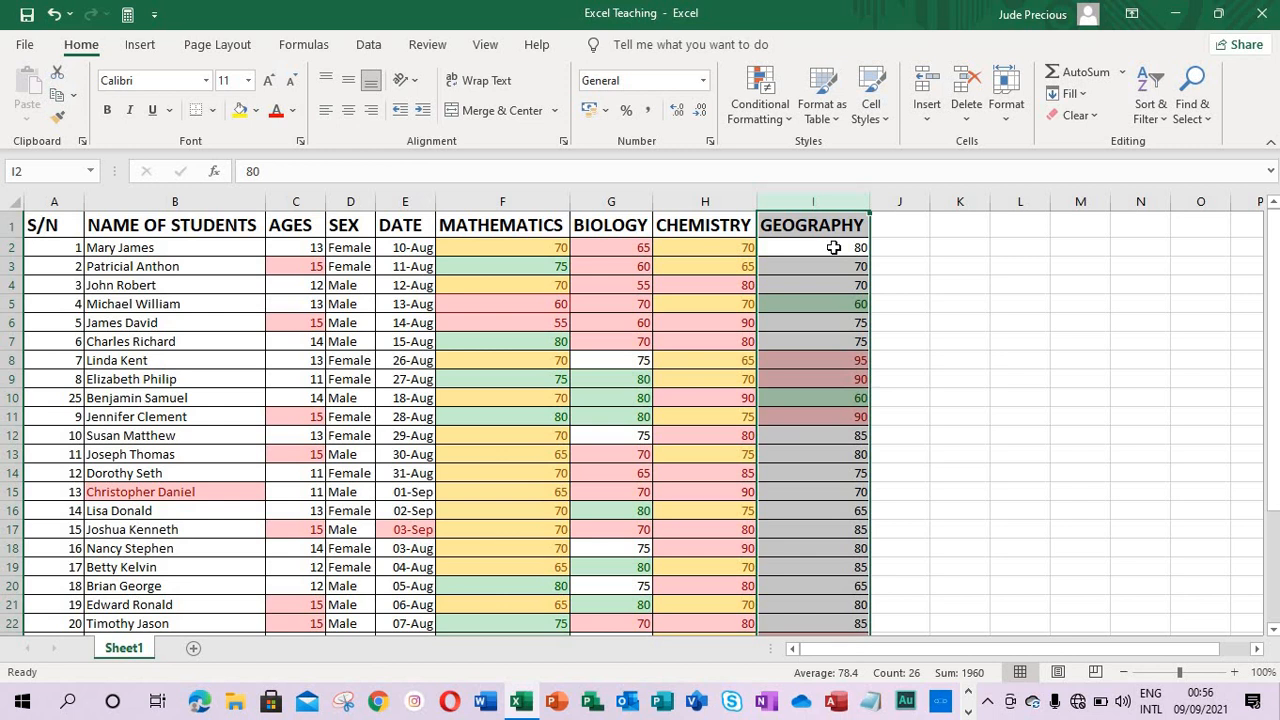
pyautogui.click(760, 100)
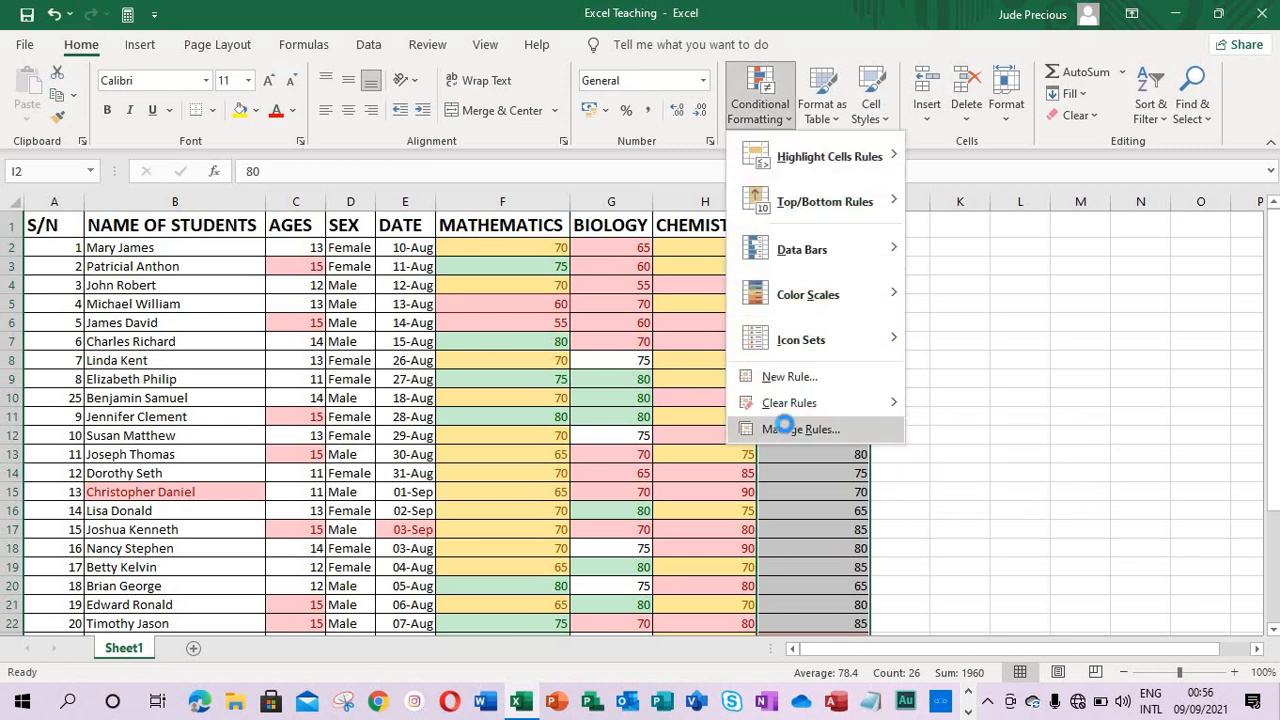
pyautogui.click(780, 505)
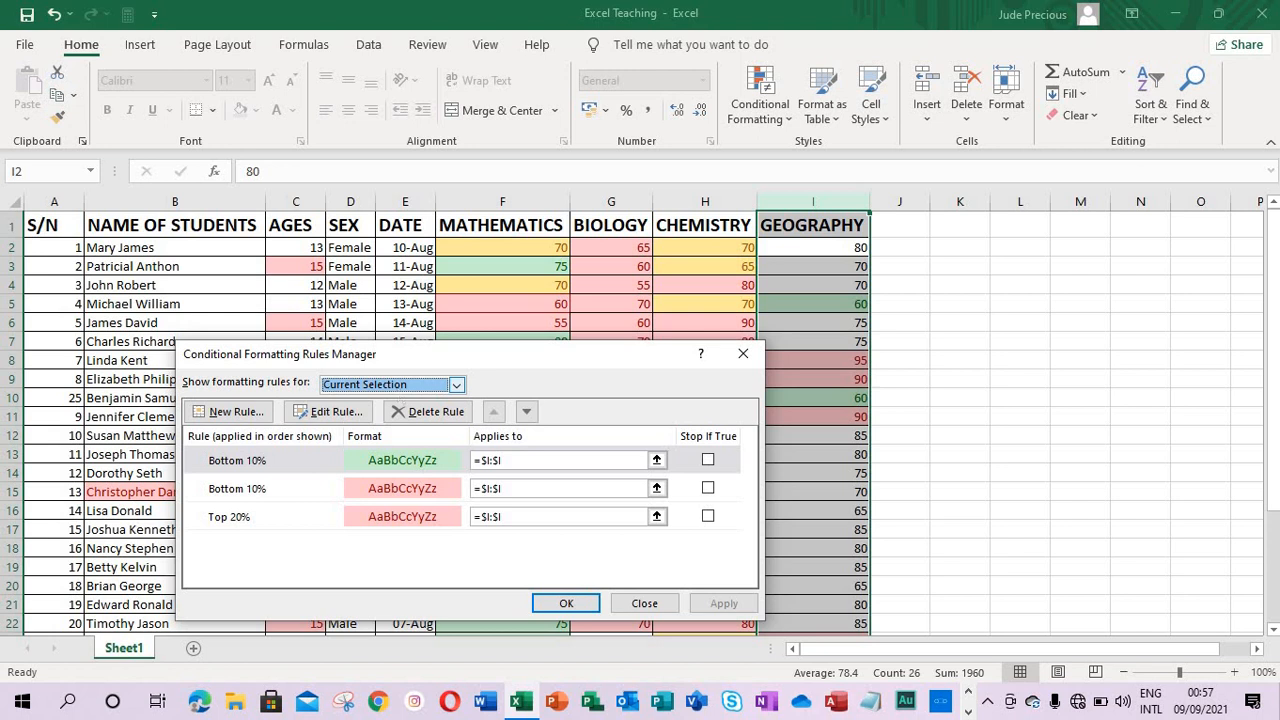
pyautogui.click(456, 386)
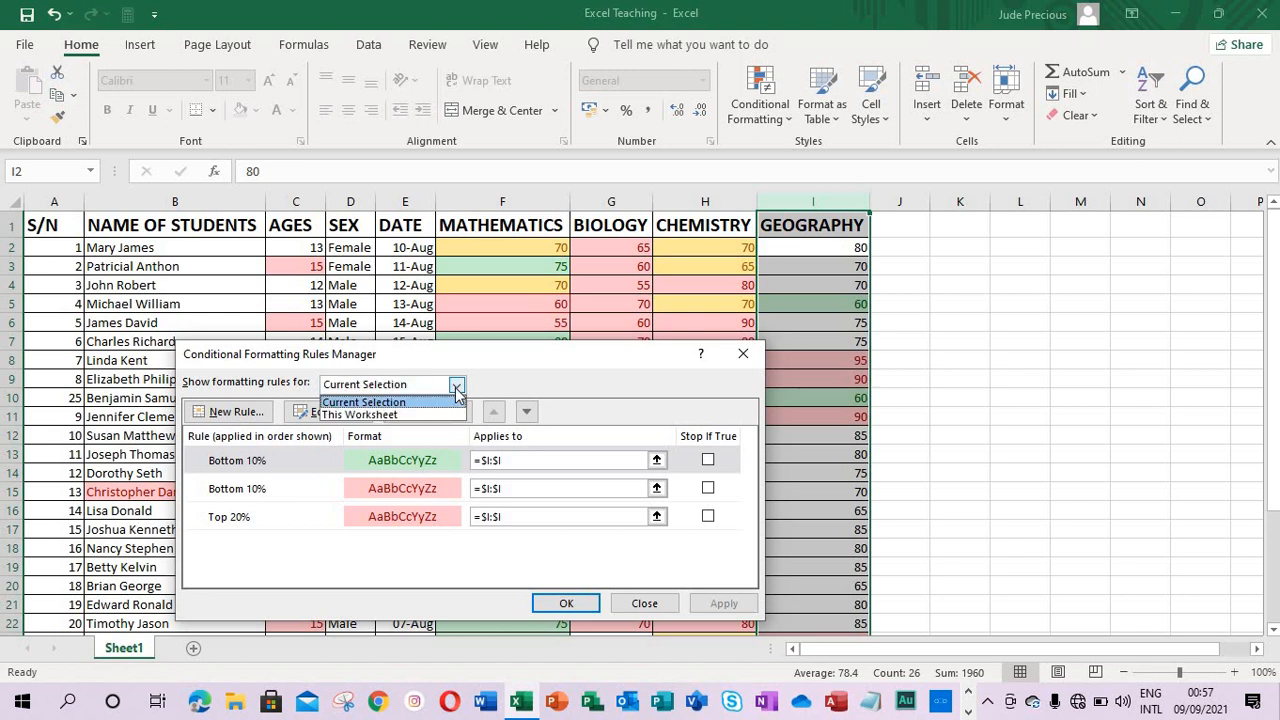
pyautogui.click(416, 415)
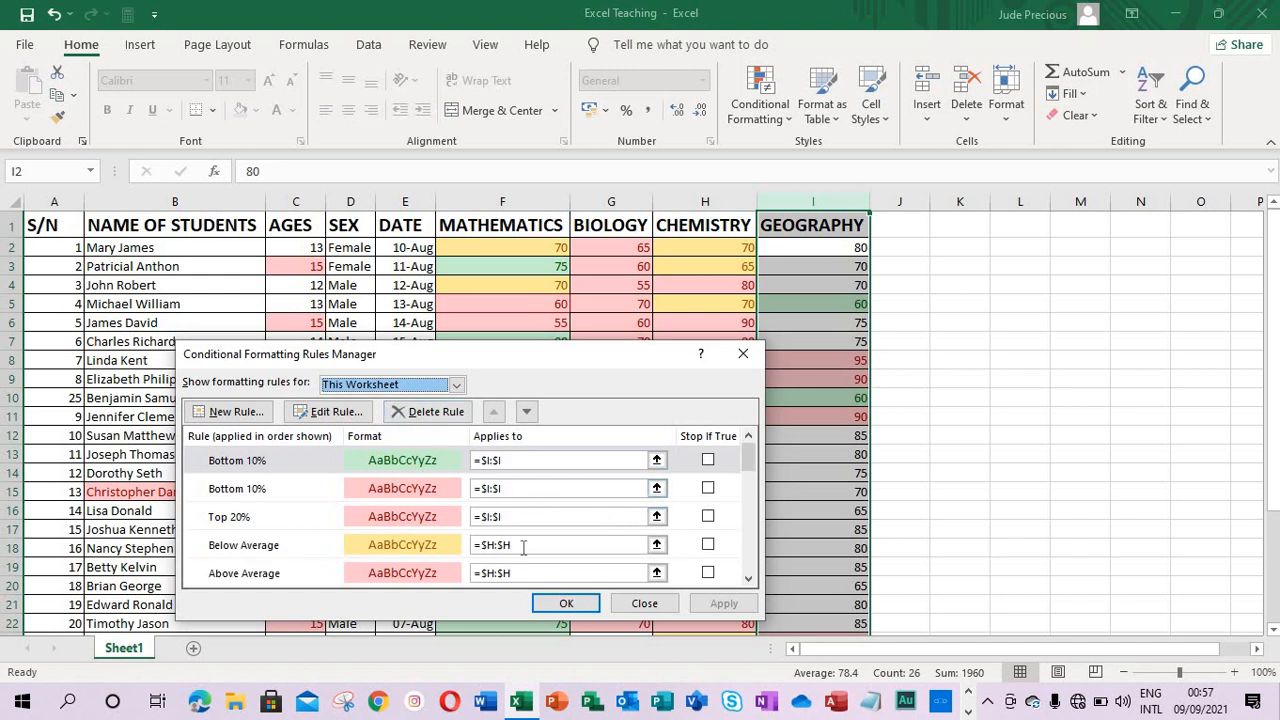
pyautogui.scroll(-10, 748, 565)
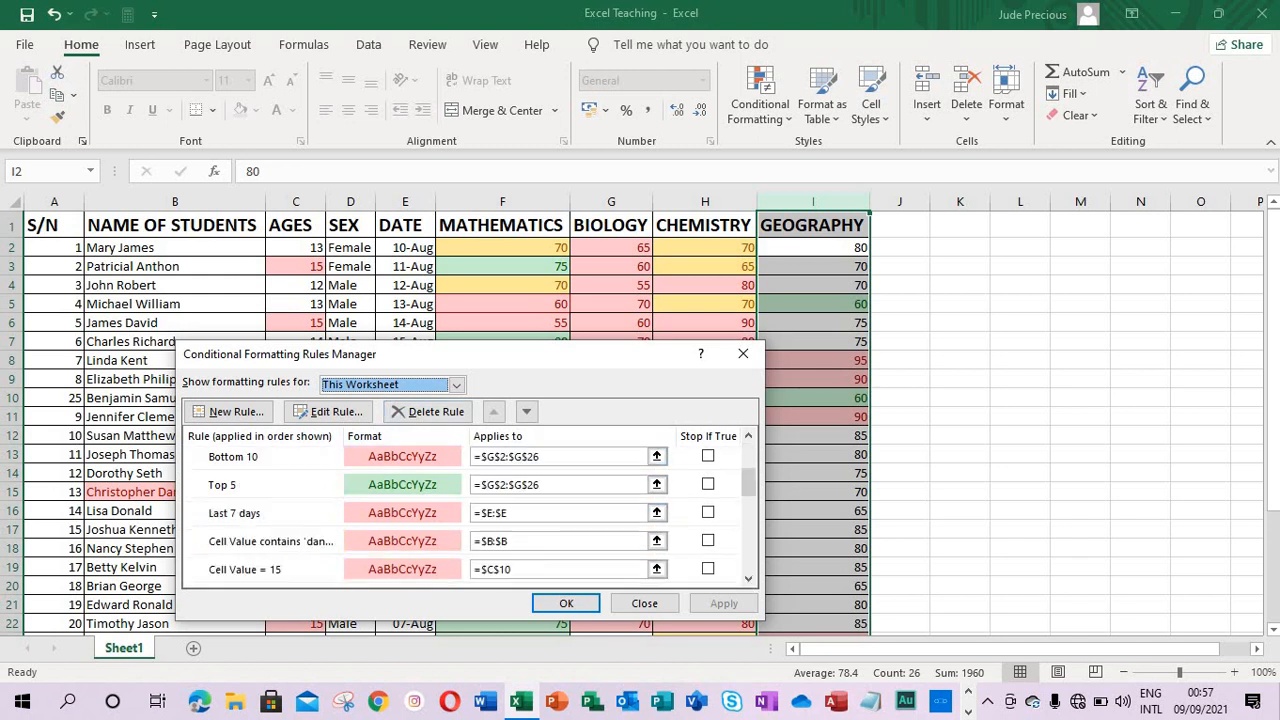
pyautogui.click(645, 604)
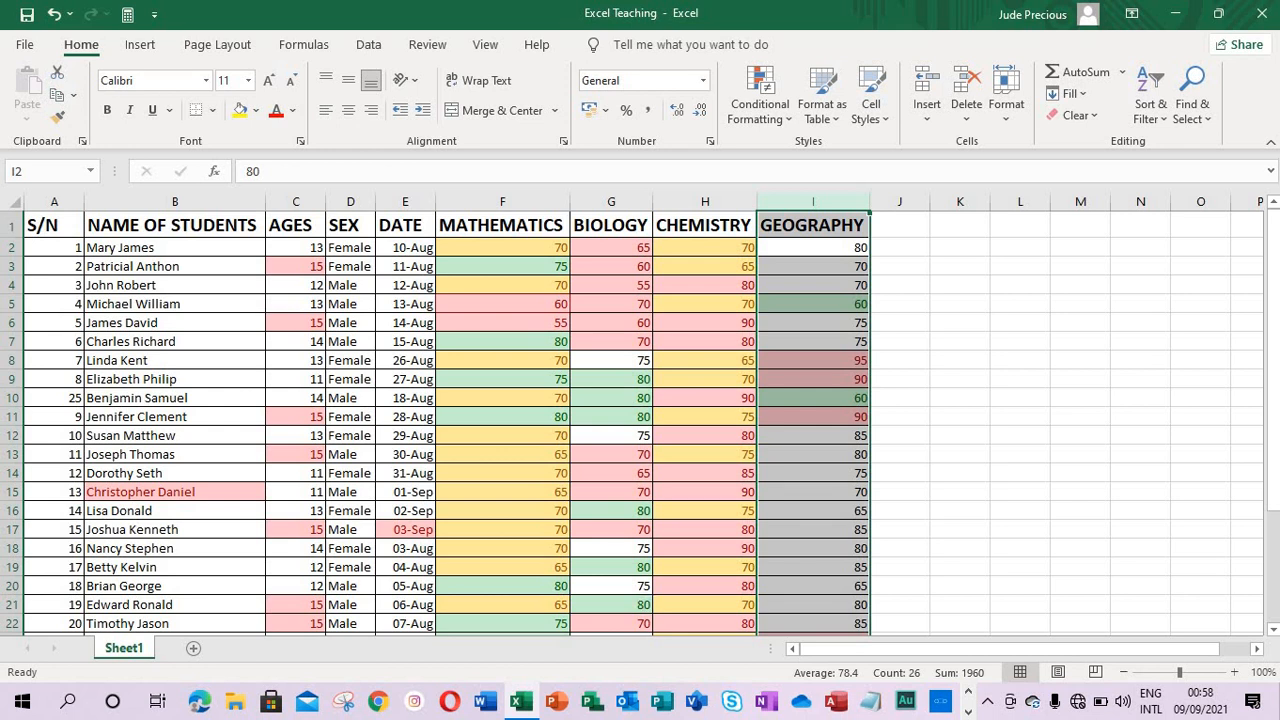
# Step: Select all cells of the sheet and clear the conditional formatting rules from them
pyautogui.hotkey('ctrl', 'a')
pyautogui.hotkey('ctrl', 'a')
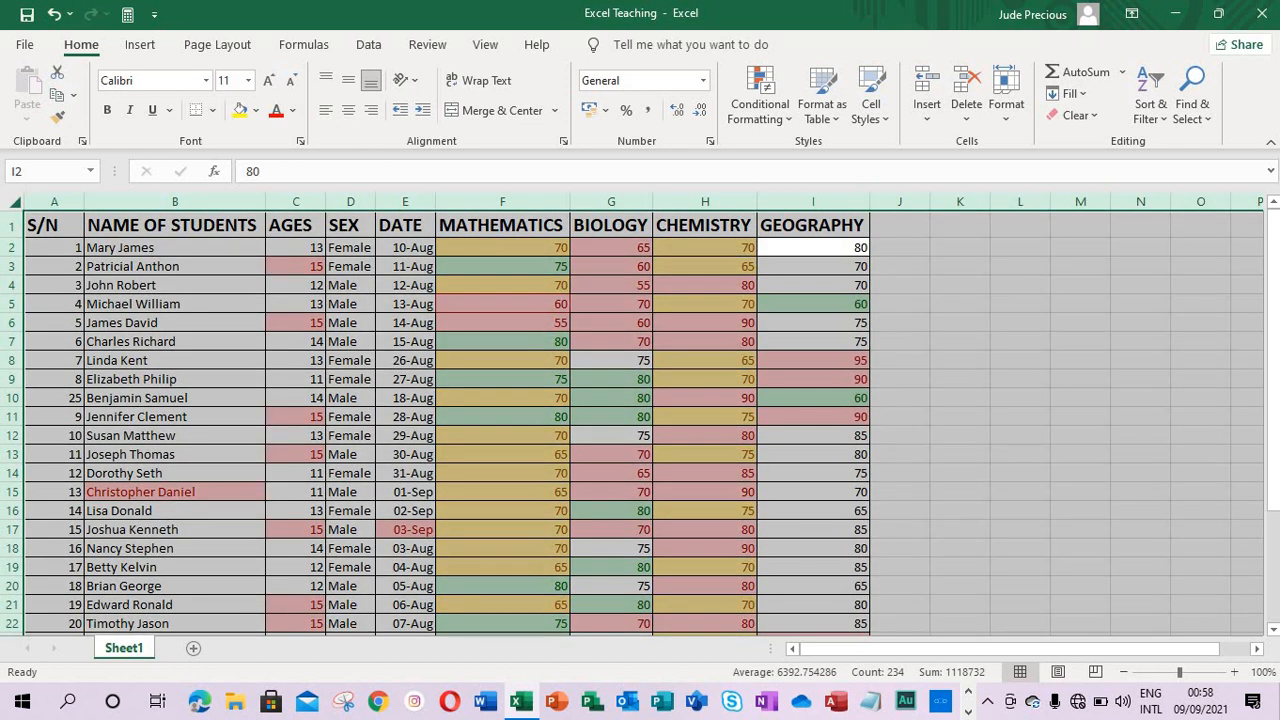
pyautogui.click(789, 118)
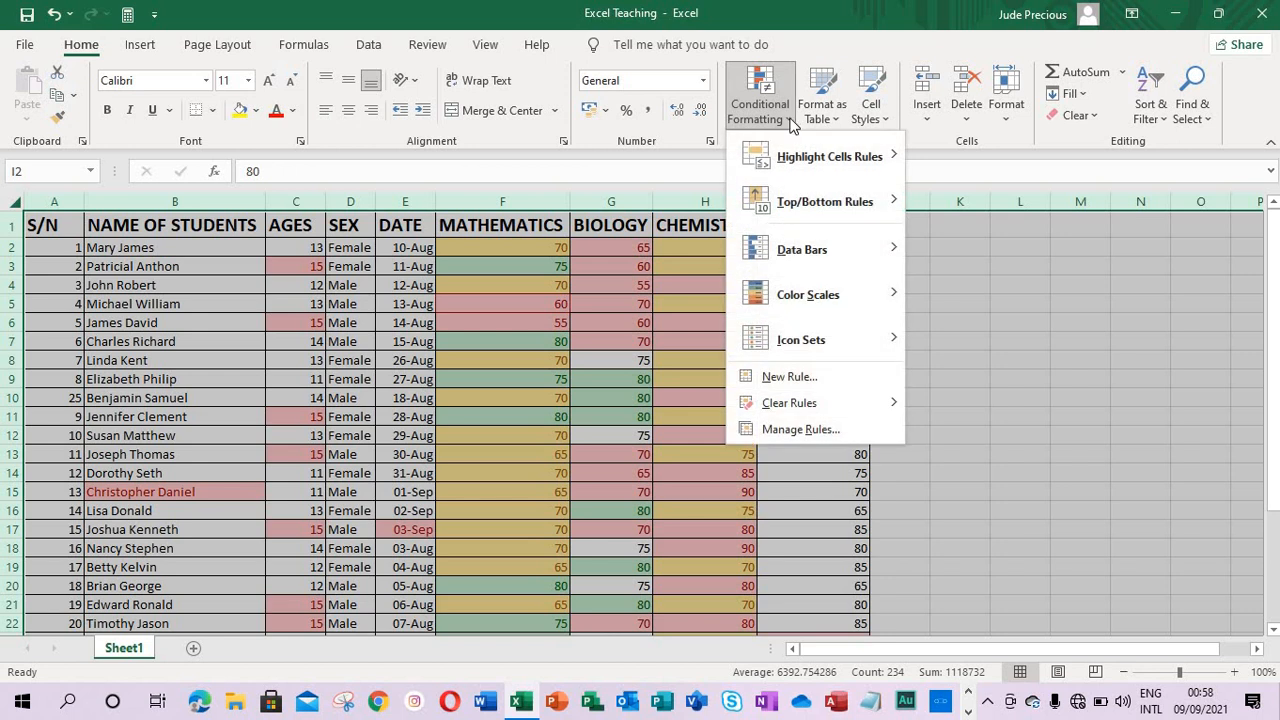
pyautogui.moveTo(789, 402)
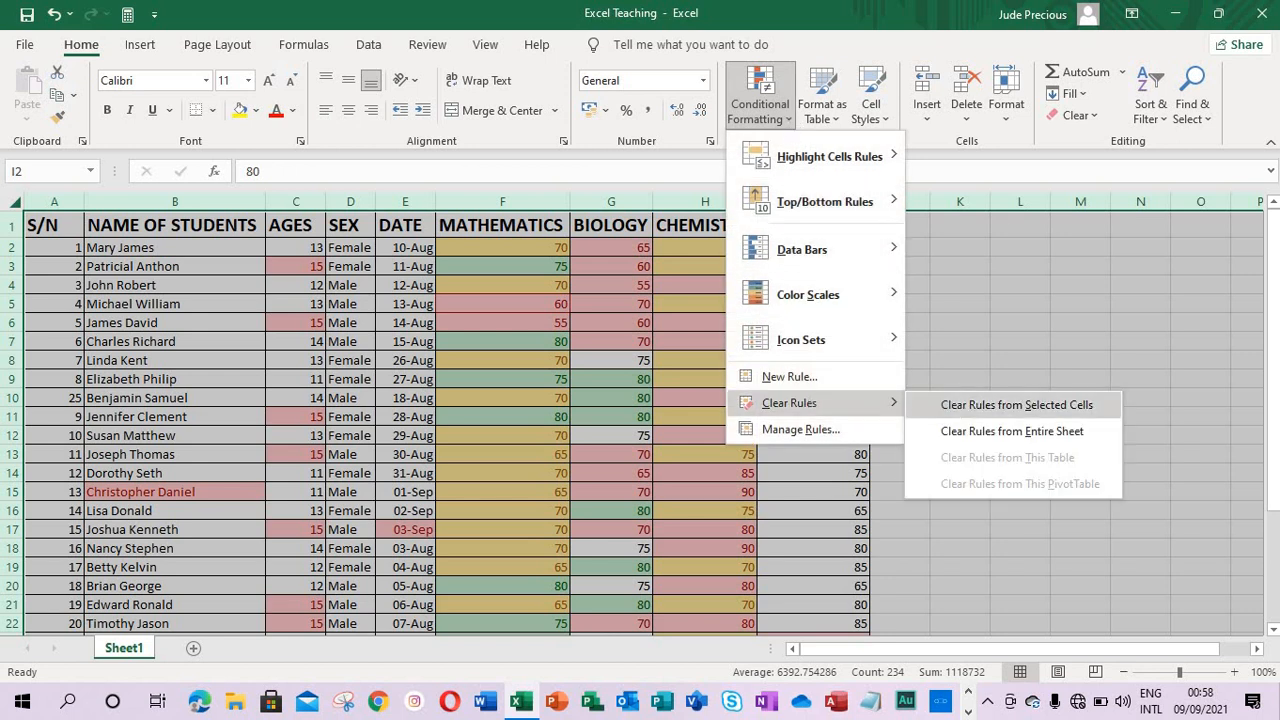
pyautogui.click(955, 410)
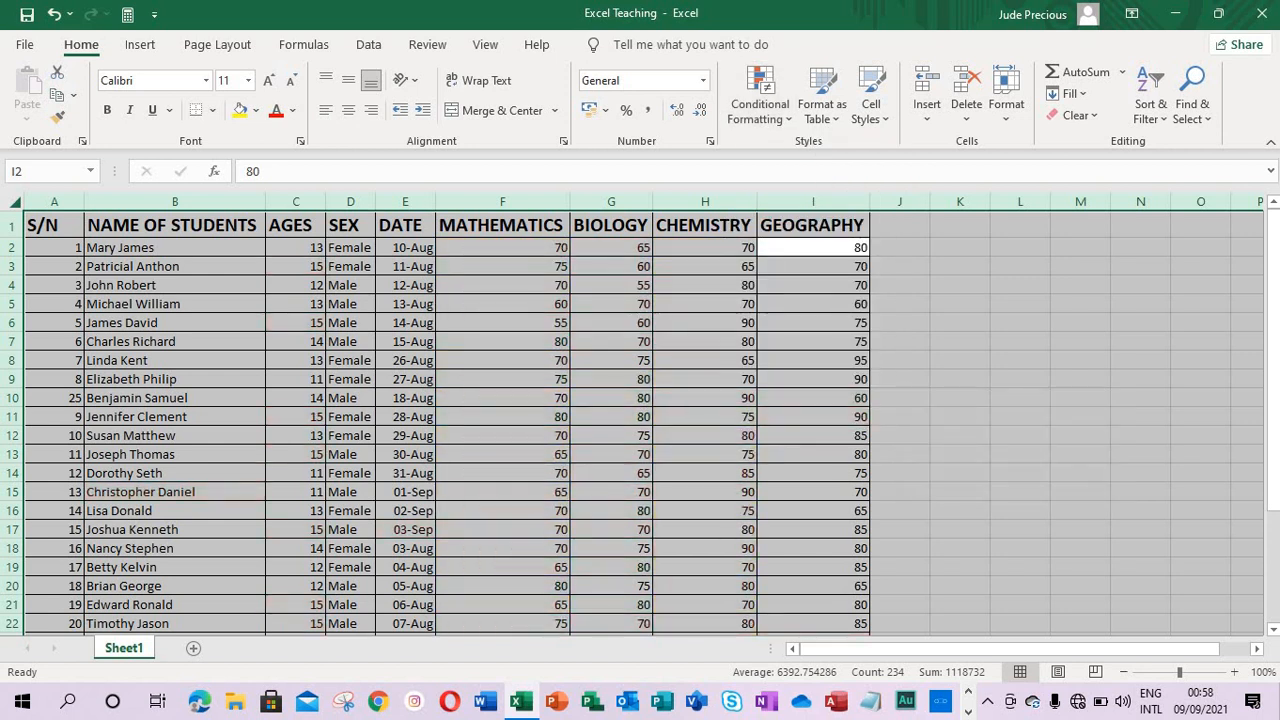
pyautogui.click(590, 308)
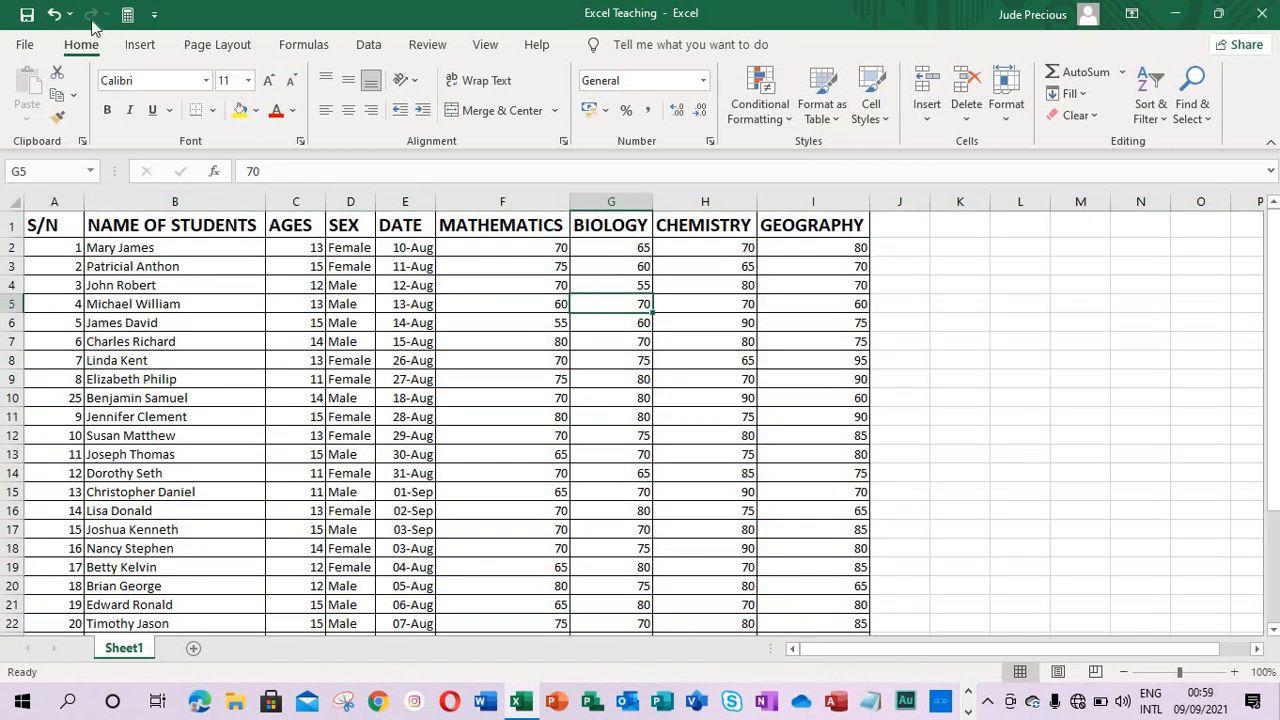
# Step: Undo the clearing of the conditional formatting rules to compare the sheet, and redo it
pyautogui.click(55, 14)
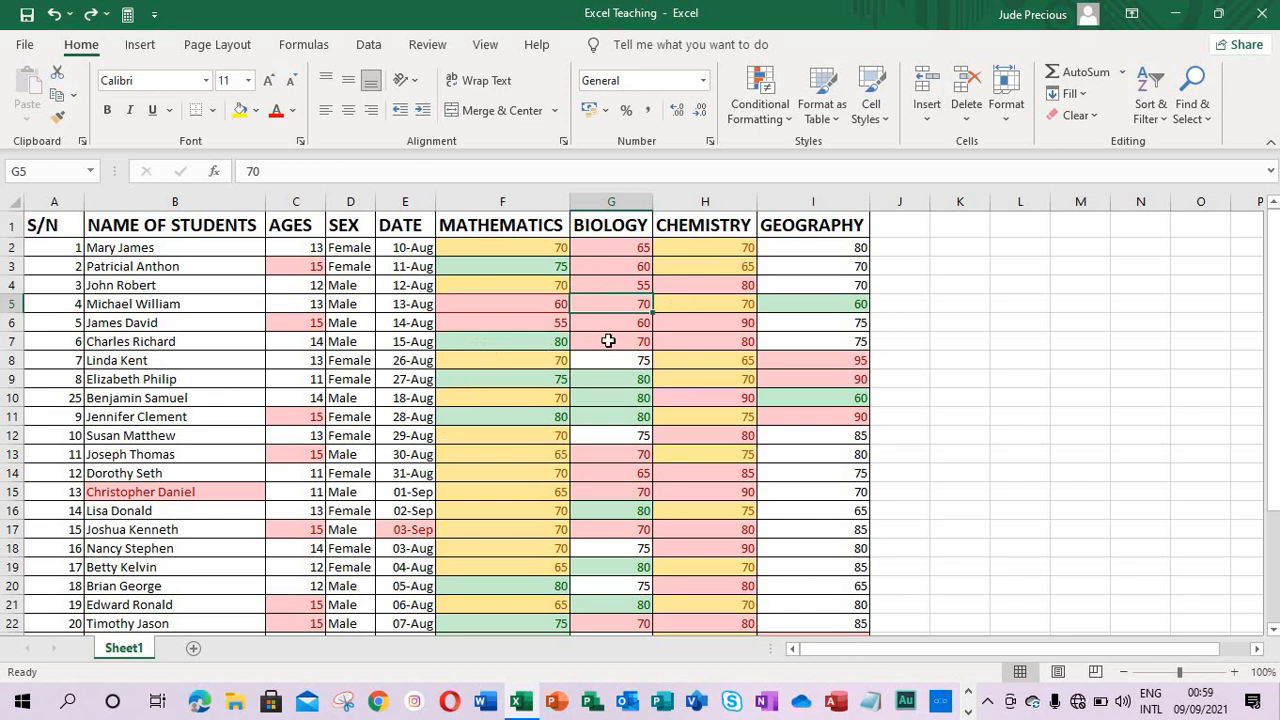
pyautogui.click(90, 15)
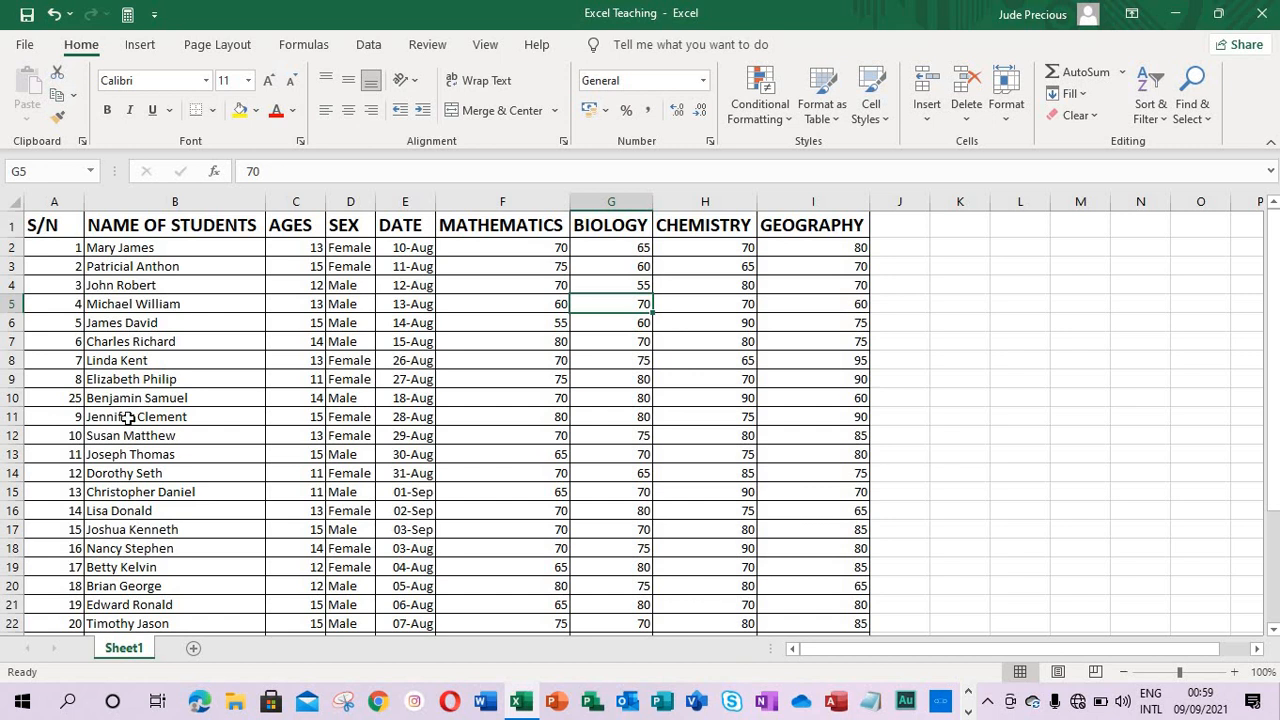
# Step: Add gradient-fill Red Data Bars to all student scores in the Mathematics column, from F2 to F26
pyautogui.click(458, 257)
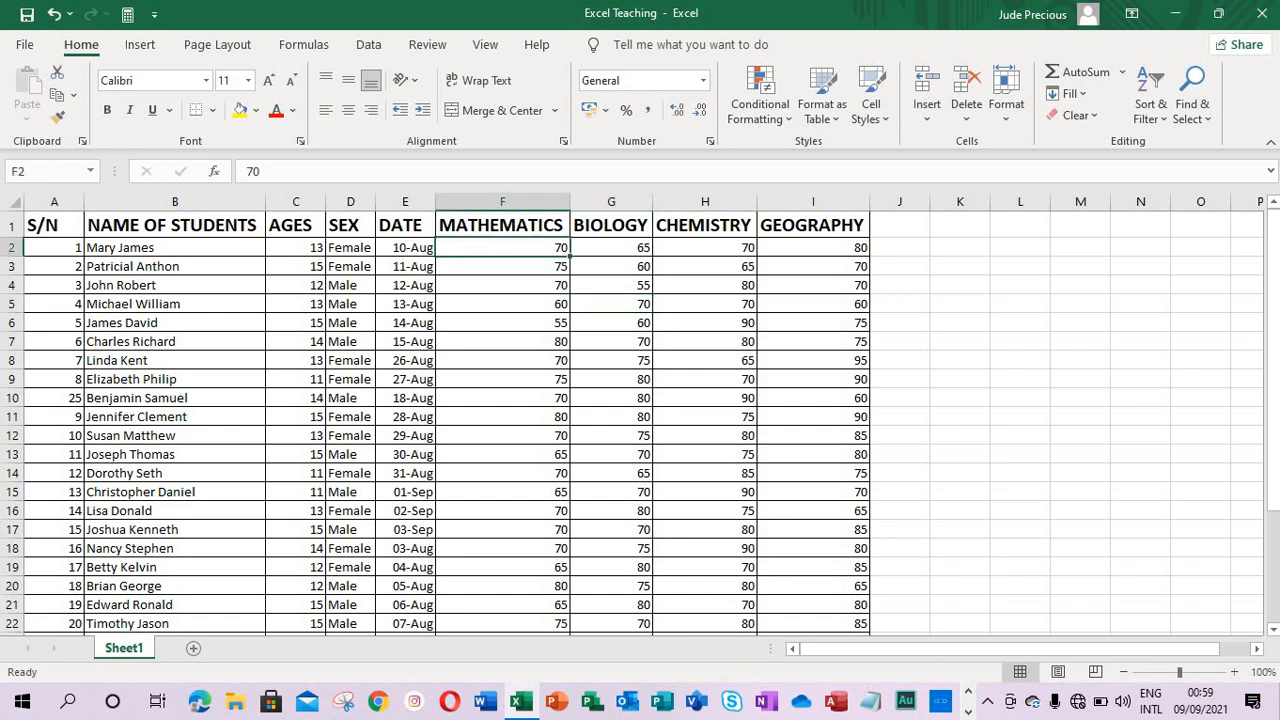
pyautogui.moveTo(471, 251); pyautogui.dragTo(566, 604)
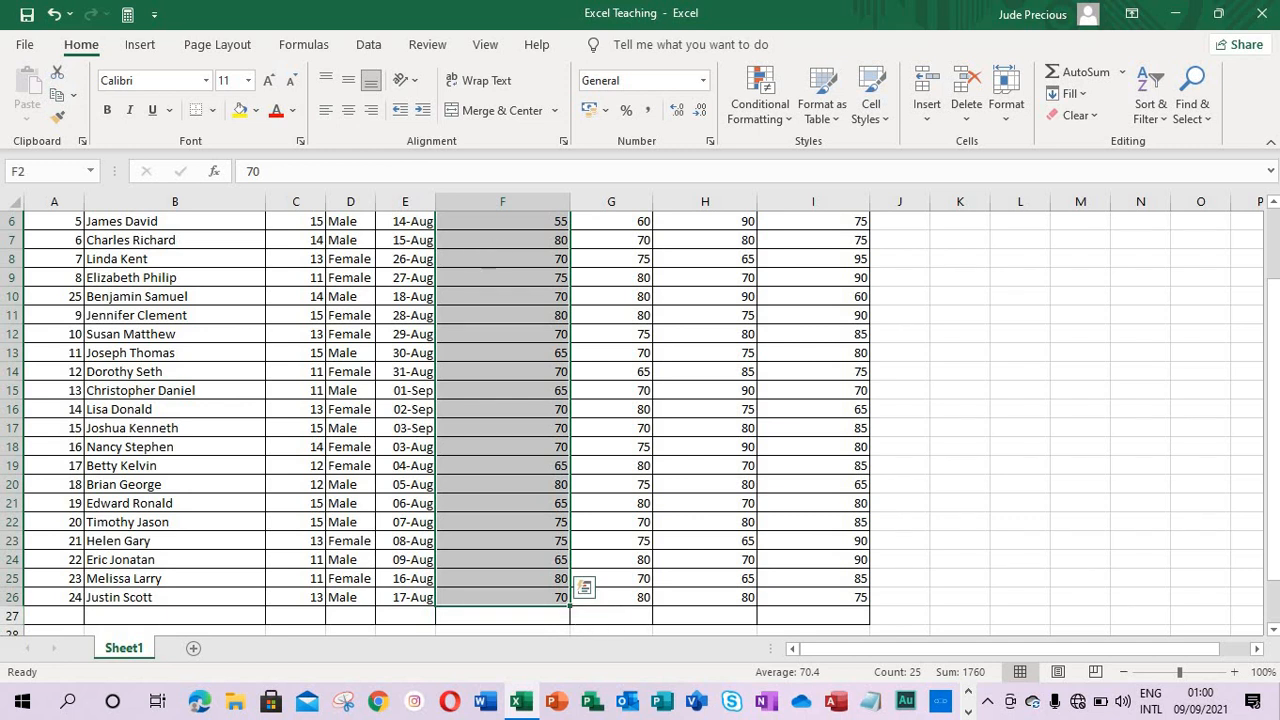
pyautogui.click(790, 118)
pyautogui.moveTo(817, 250)
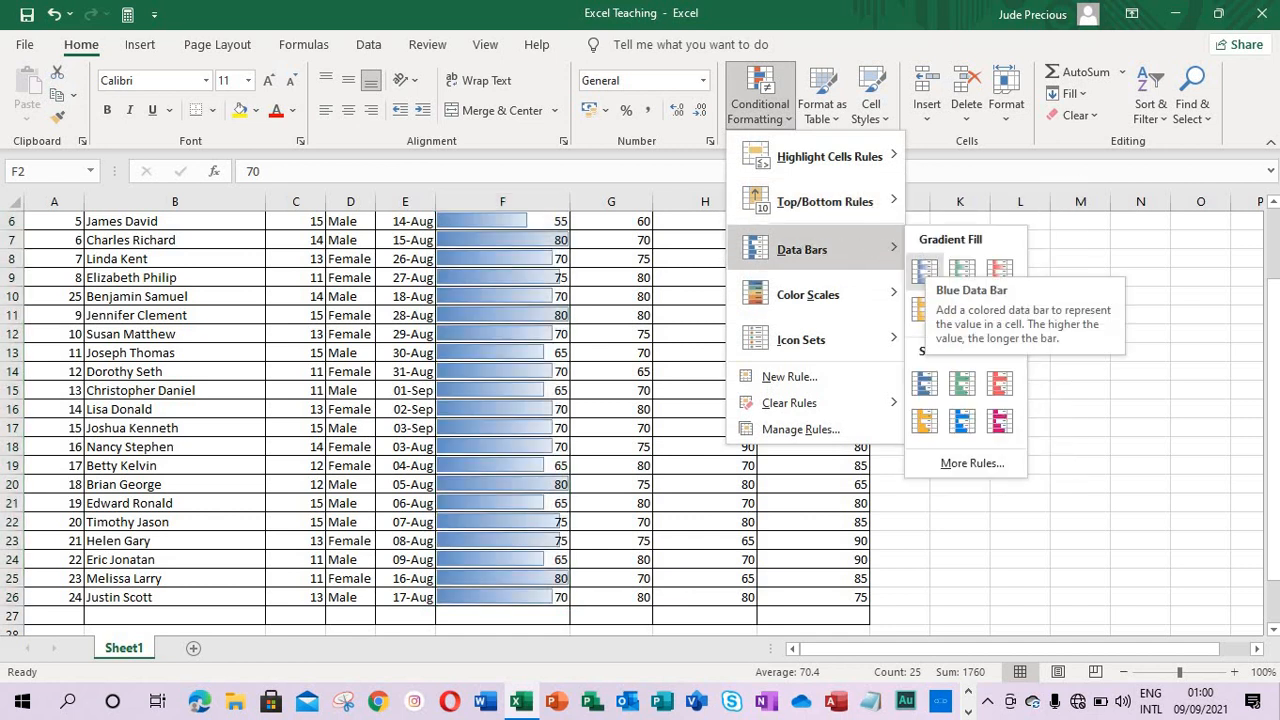
pyautogui.click(999, 269)
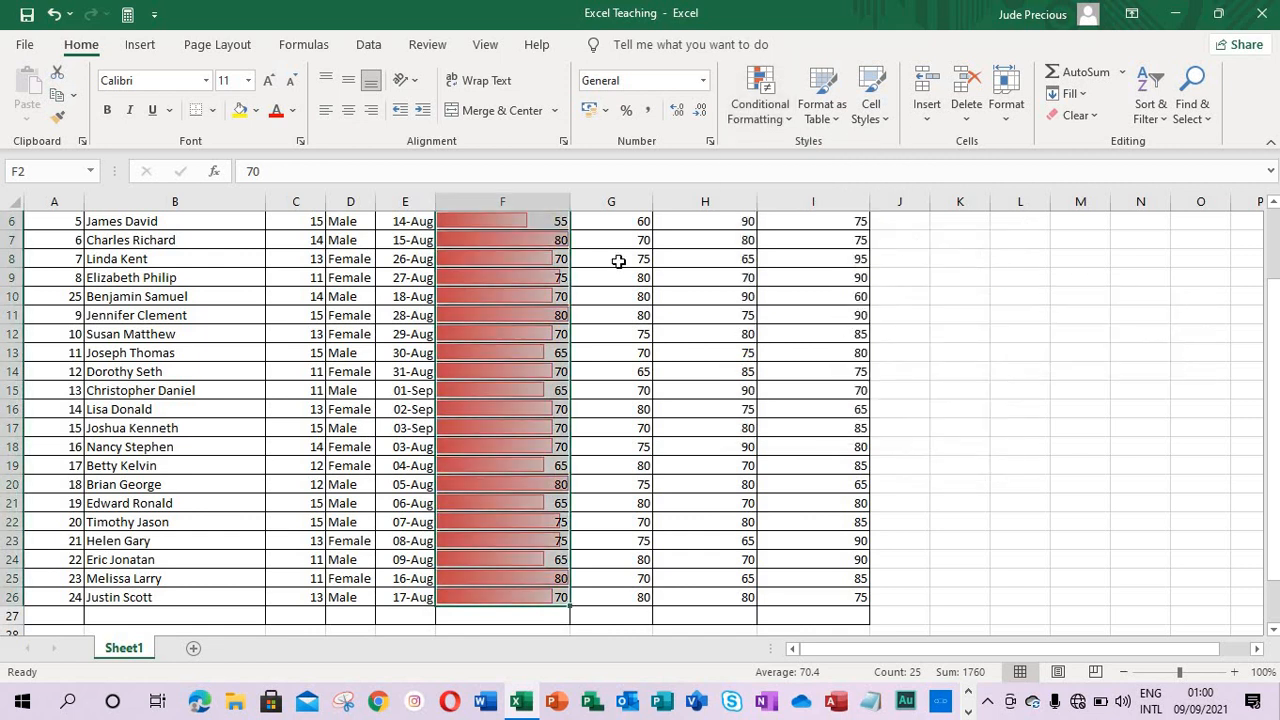
# Step: Add solid-fill Green Data Bars to all student scores in the Biology column, starting at G2
pyautogui.scroll(2, 1270, 232)
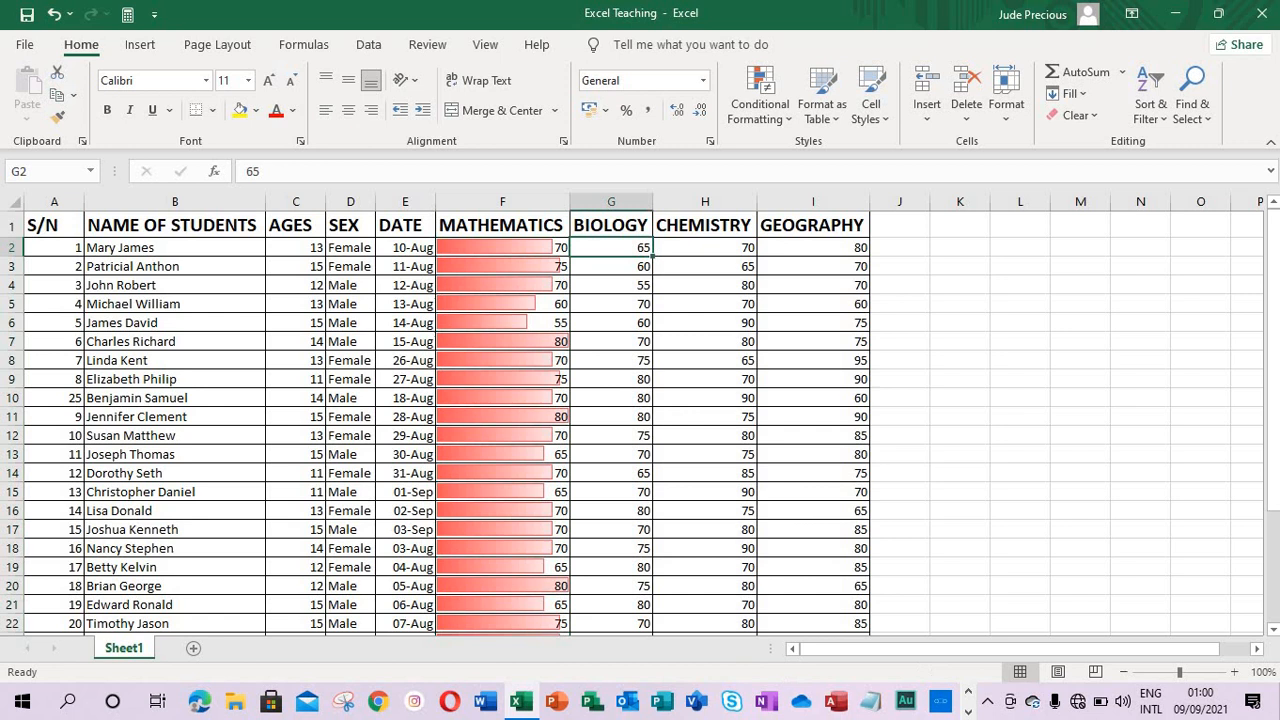
pyautogui.click(626, 249)
pyautogui.hotkey('ctrl', 'shift', 'Down')
pyautogui.click(760, 110)
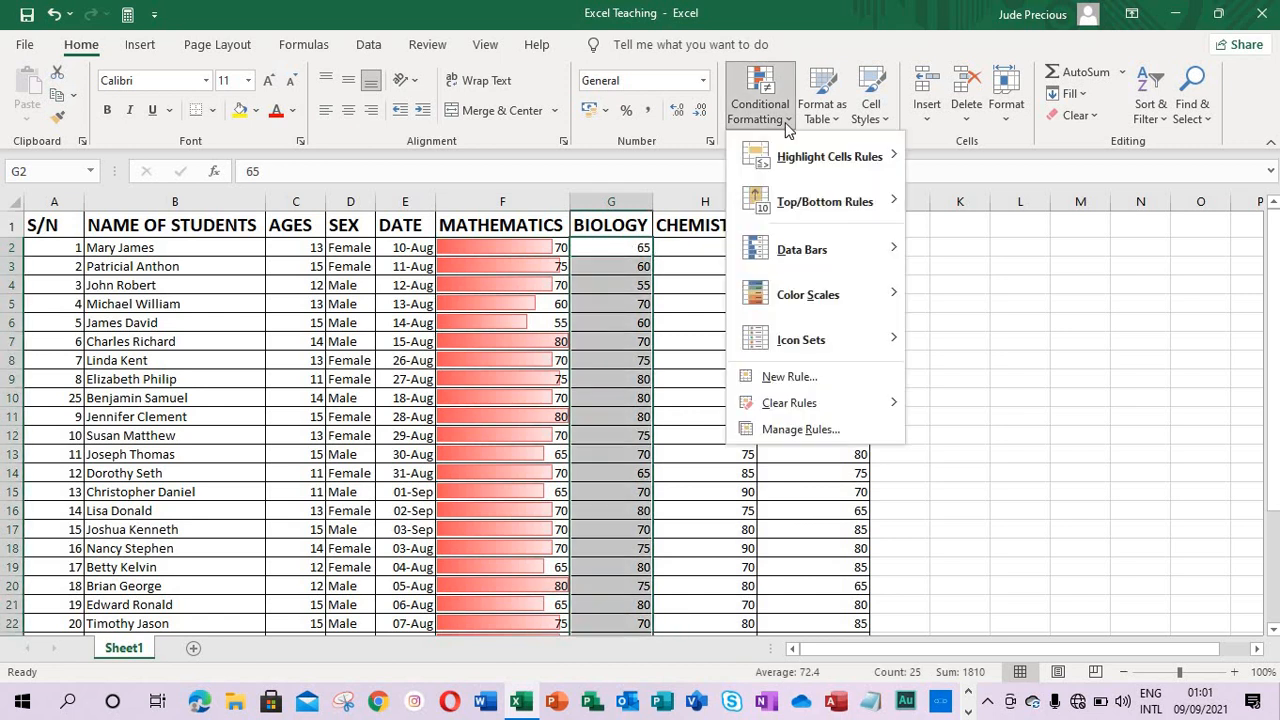
pyautogui.moveTo(767, 252)
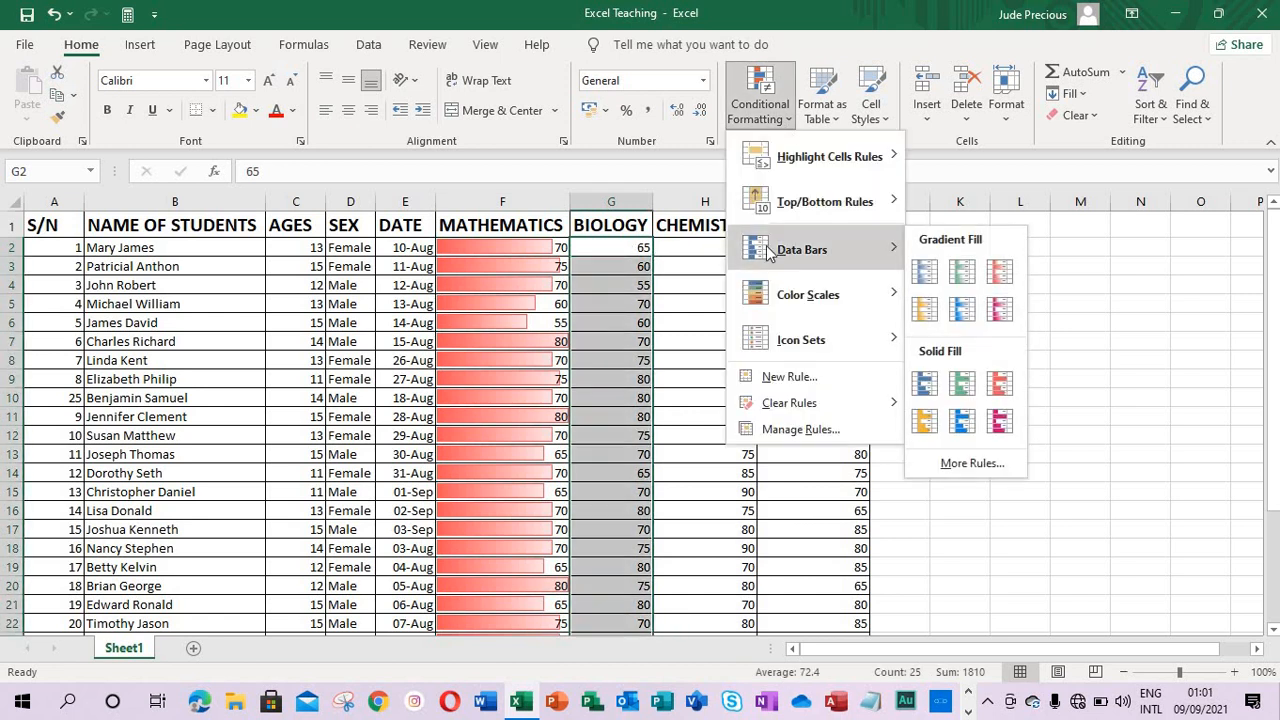
pyautogui.click(963, 385)
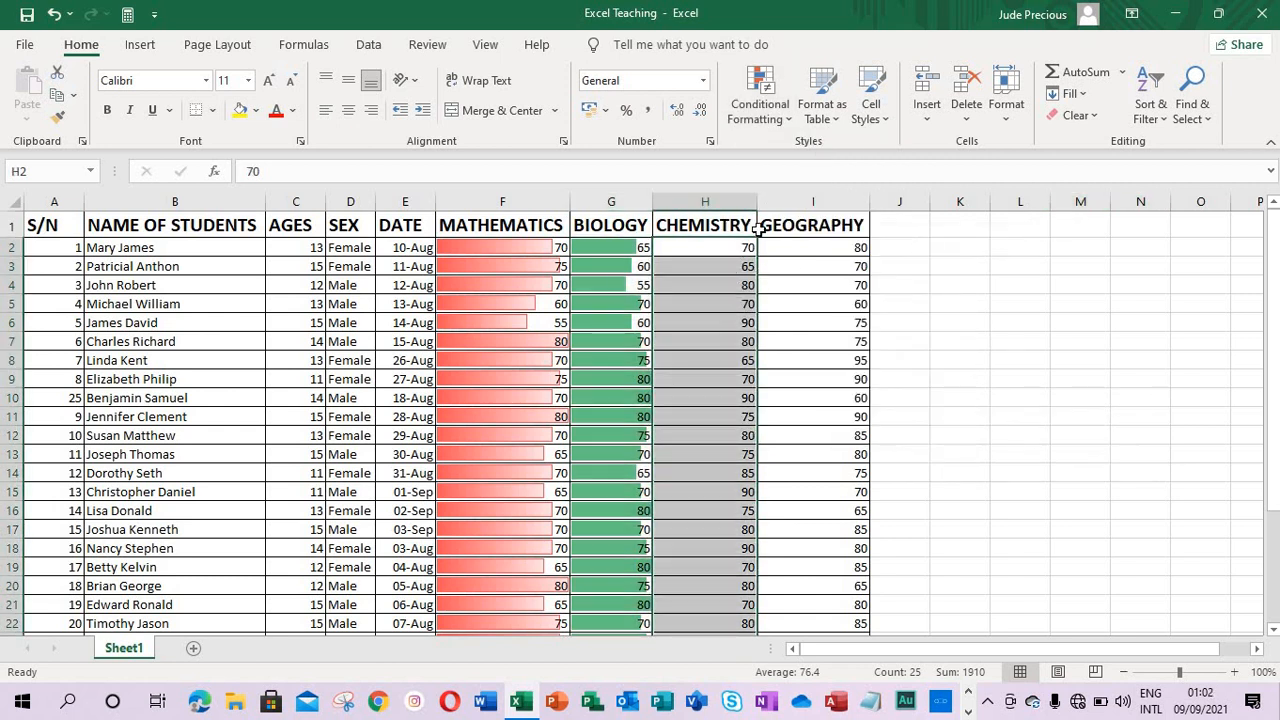
# Step: Add gradient-fill Light Blue Data Bars to the Chemistry scores and solid-fill Orange Data Bars to the Geography scores
pyautogui.click(760, 100)
pyautogui.moveTo(778, 254)
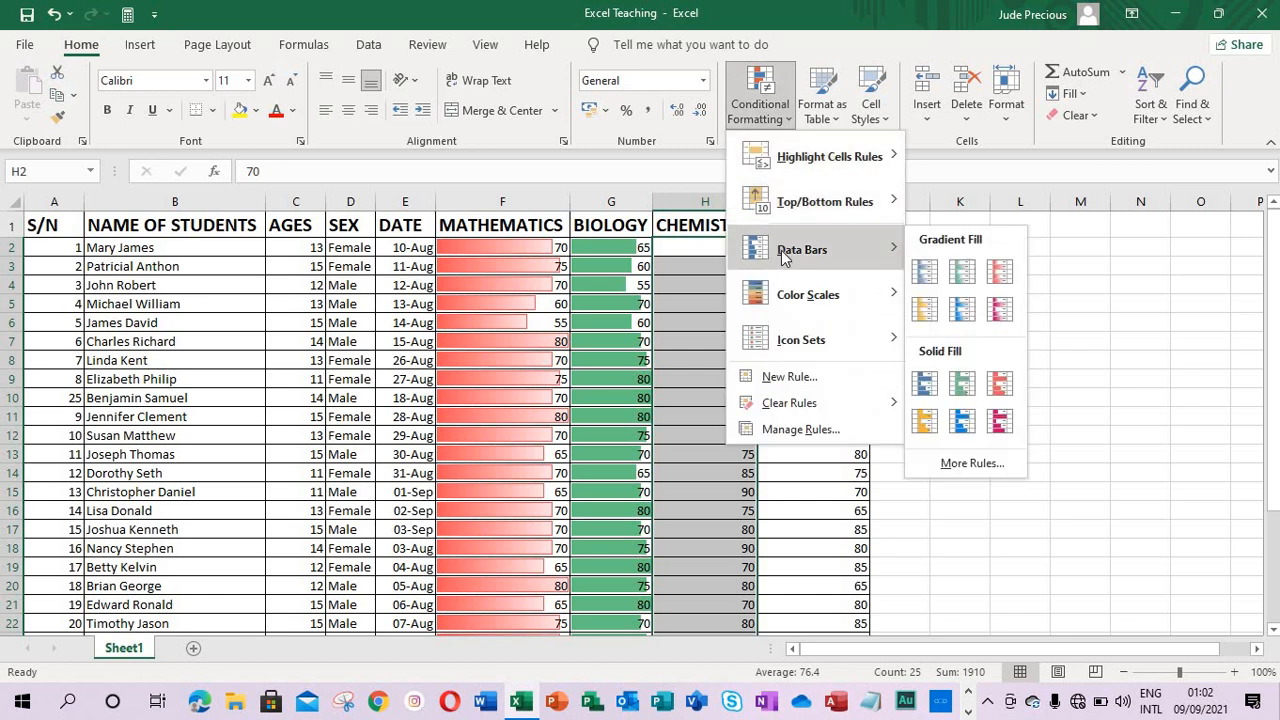
pyautogui.click(961, 309)
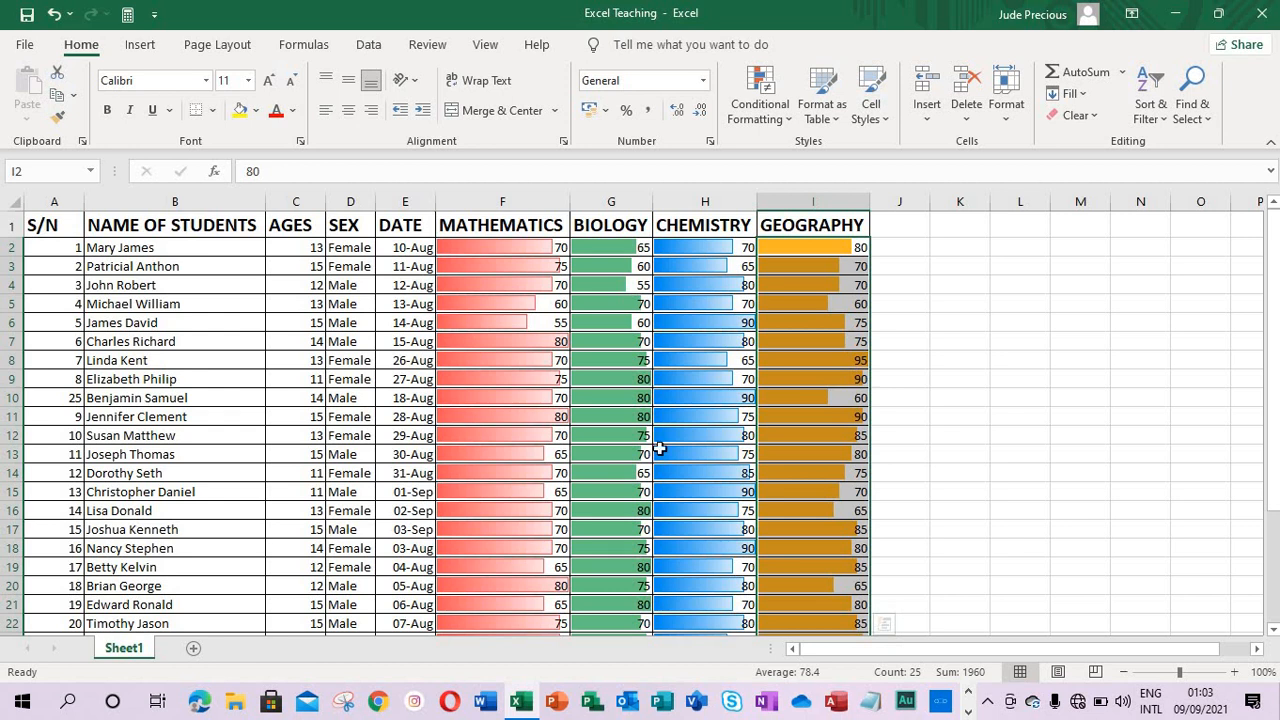
pyautogui.click(705, 491)
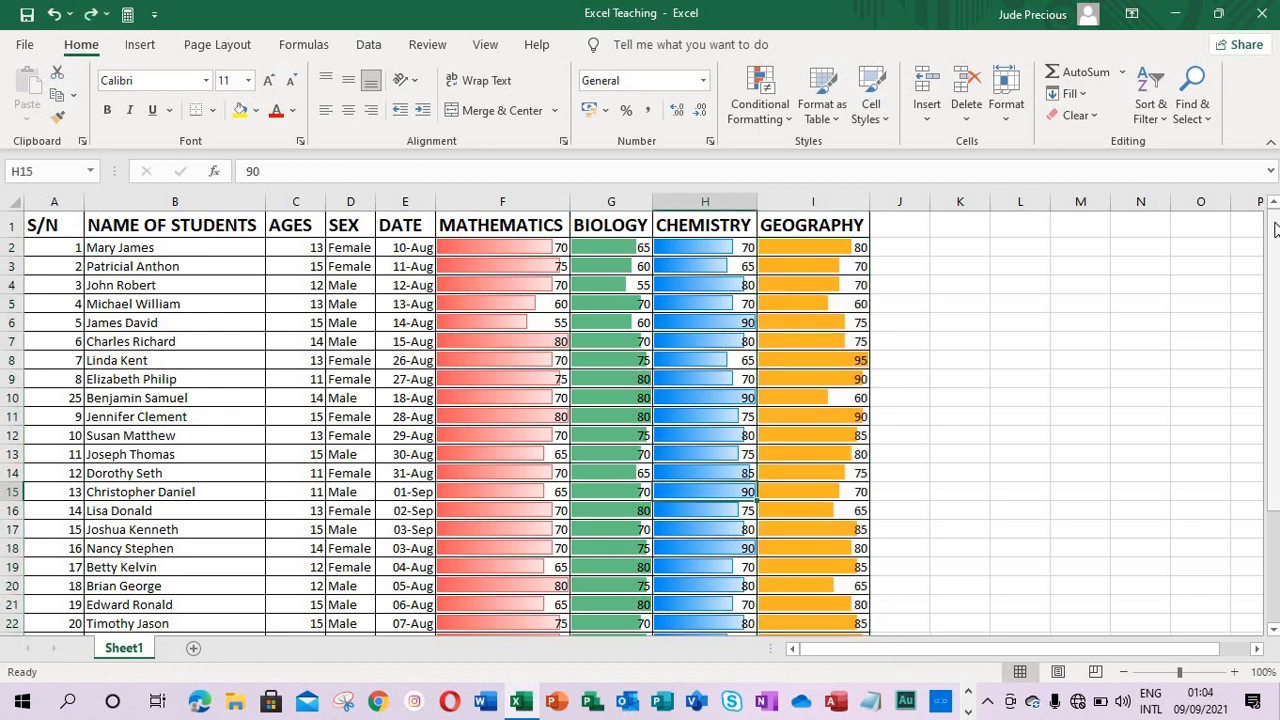